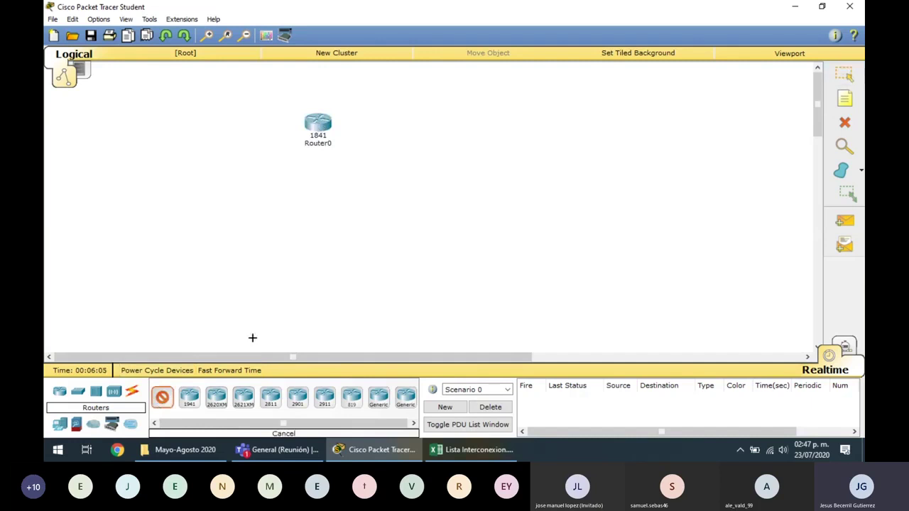
Step: Place a second 1841 router to the right of Router0, and add one 2960 switch beside each router
click(462, 136)
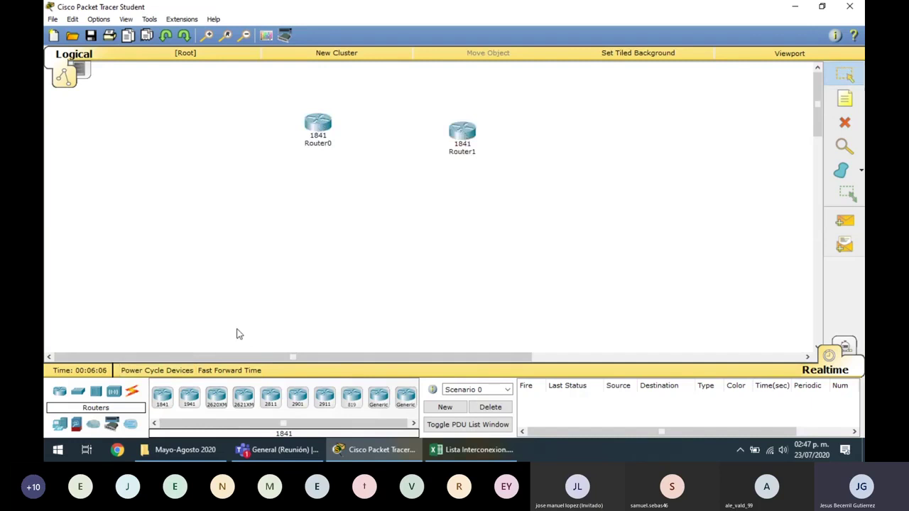
click(78, 391)
click(216, 396)
click(264, 172)
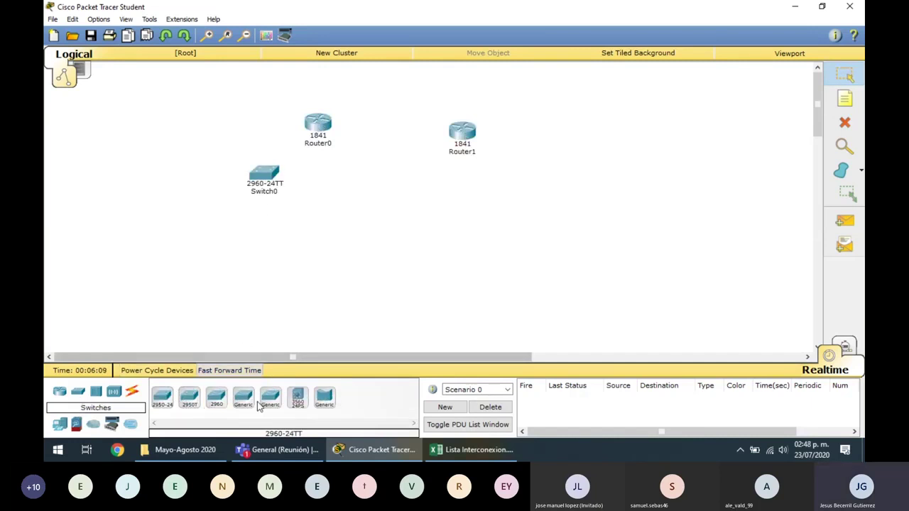
click(216, 396)
click(558, 144)
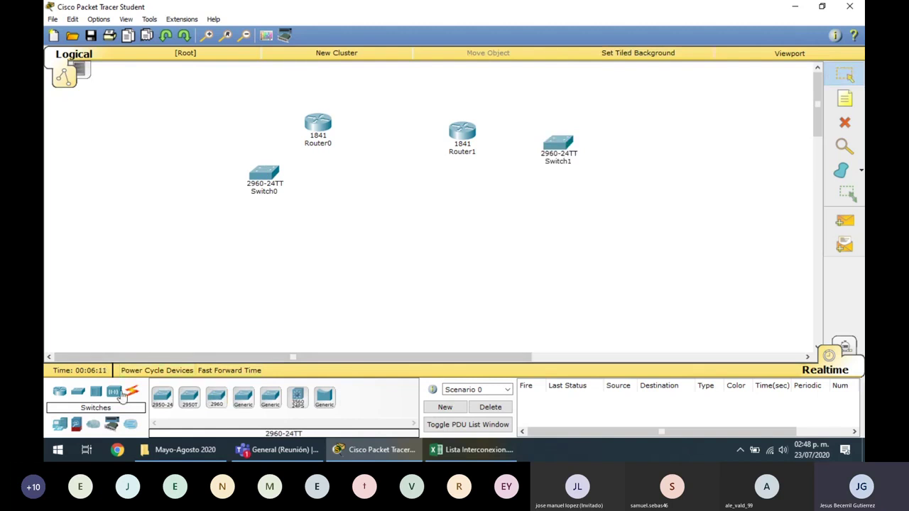
Step: Add a laptop to the right of Switch1, plus another laptop and a generic server below Switch0
click(59, 391)
click(189, 396)
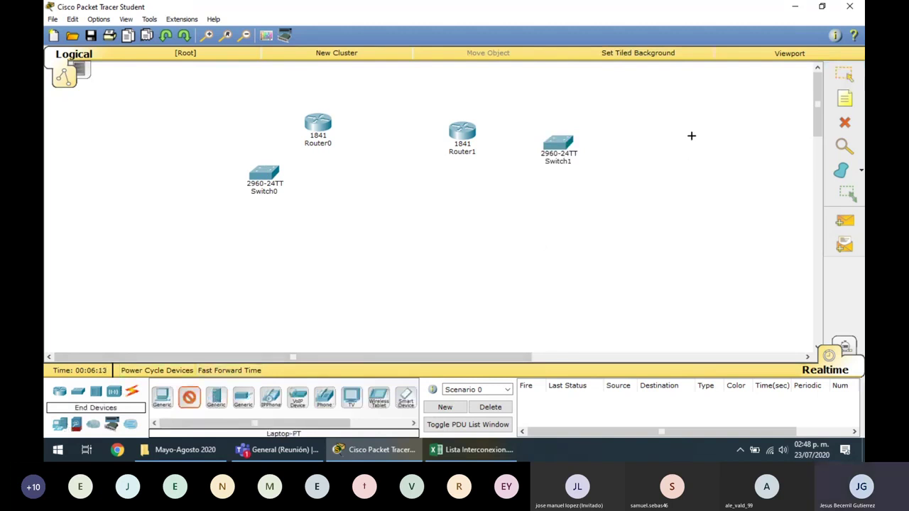
click(691, 135)
click(189, 396)
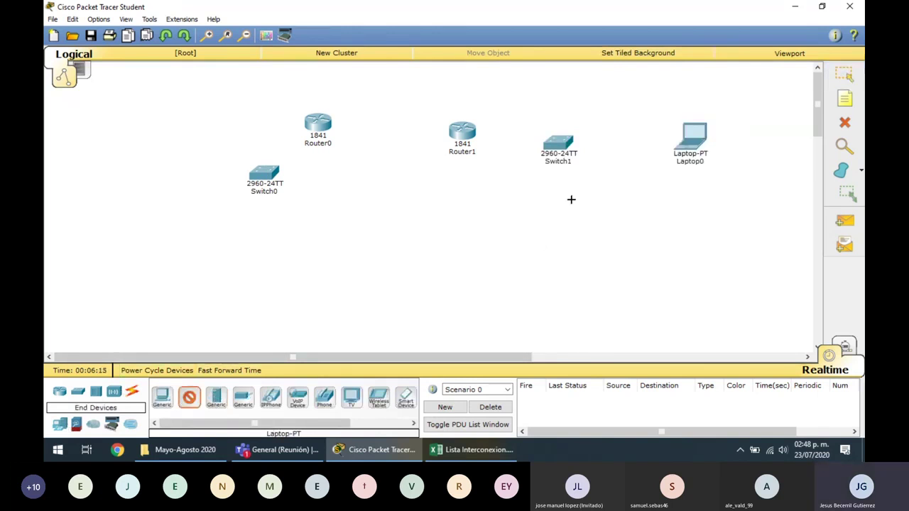
click(174, 284)
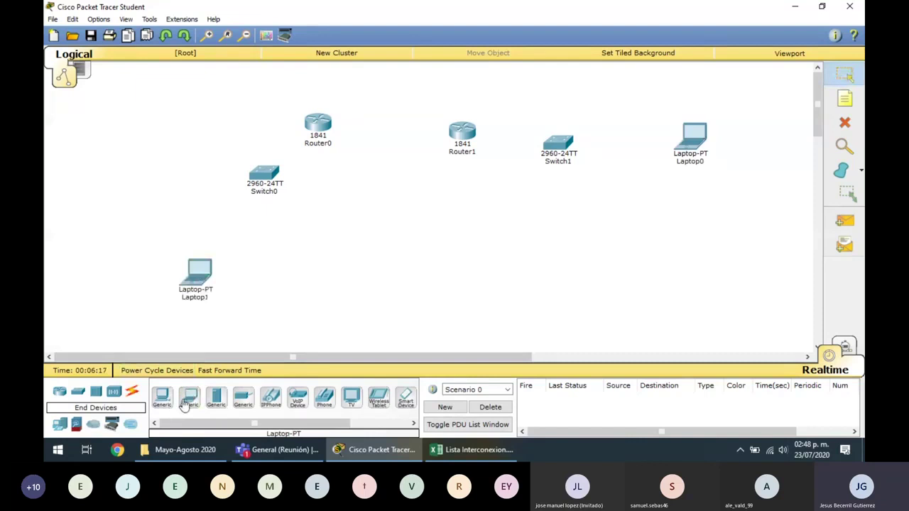
click(215, 400)
click(319, 254)
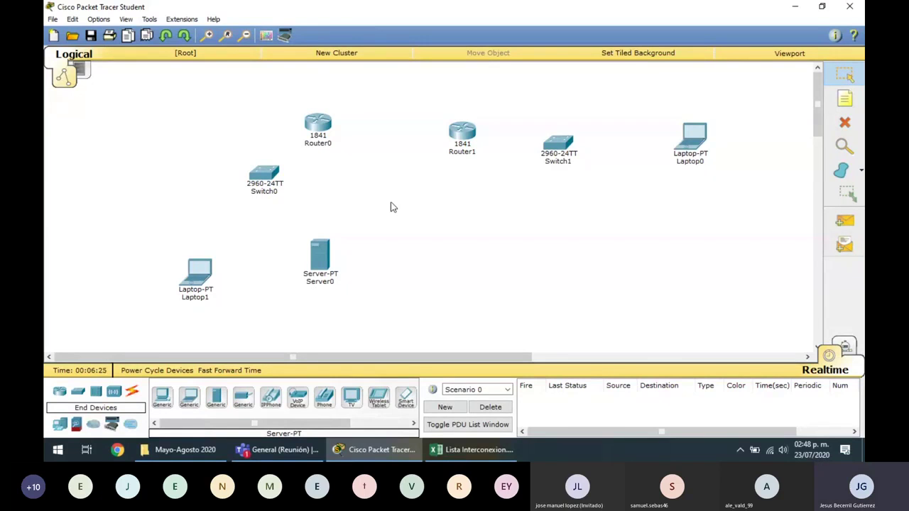
Step: Install a WIC-2T serial module in the right-hand expansion slot of both Router0 and Router1
click(318, 127)
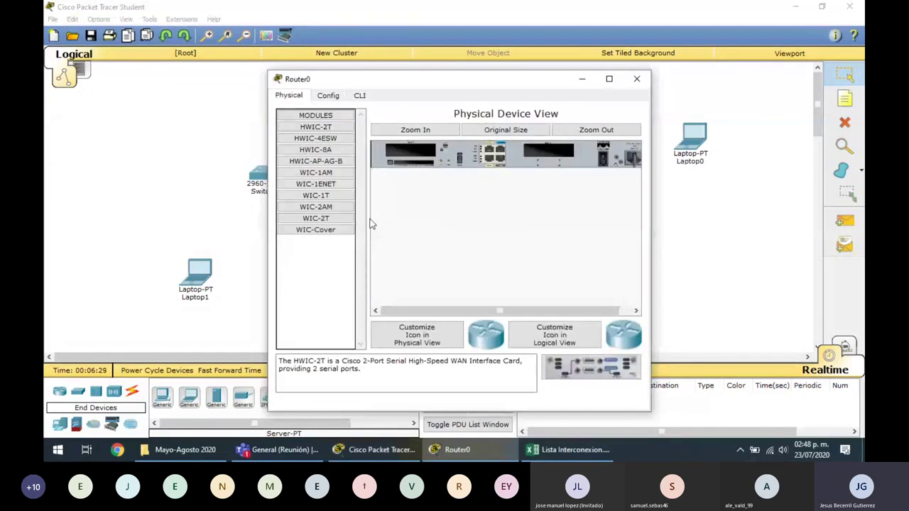
drag(315, 218, 559, 153)
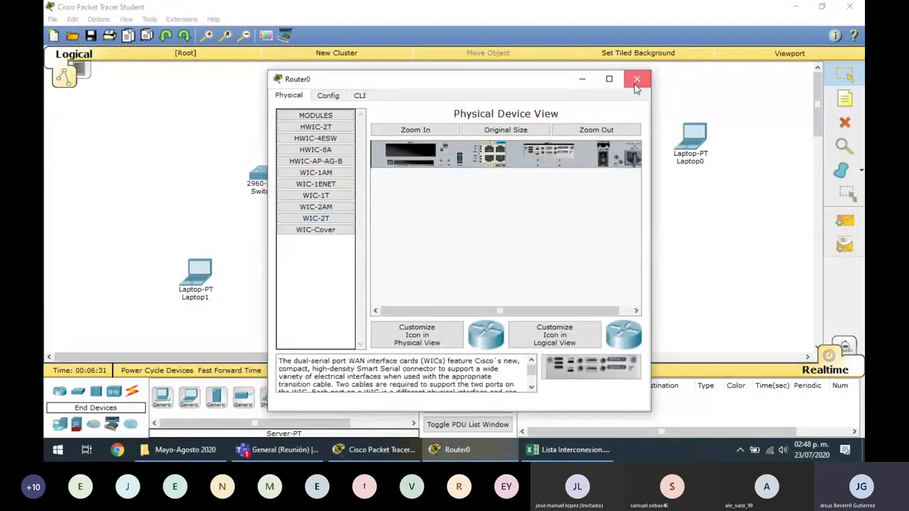
click(637, 79)
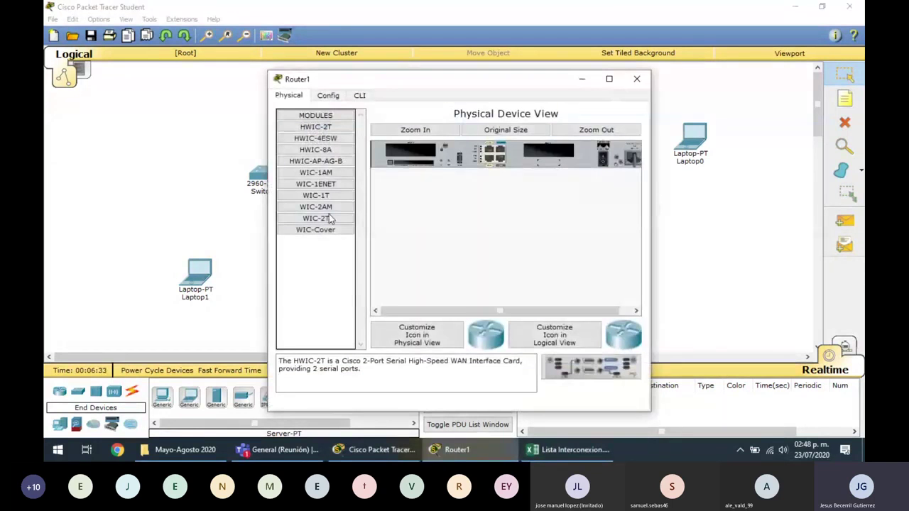
drag(329, 216, 600, 158)
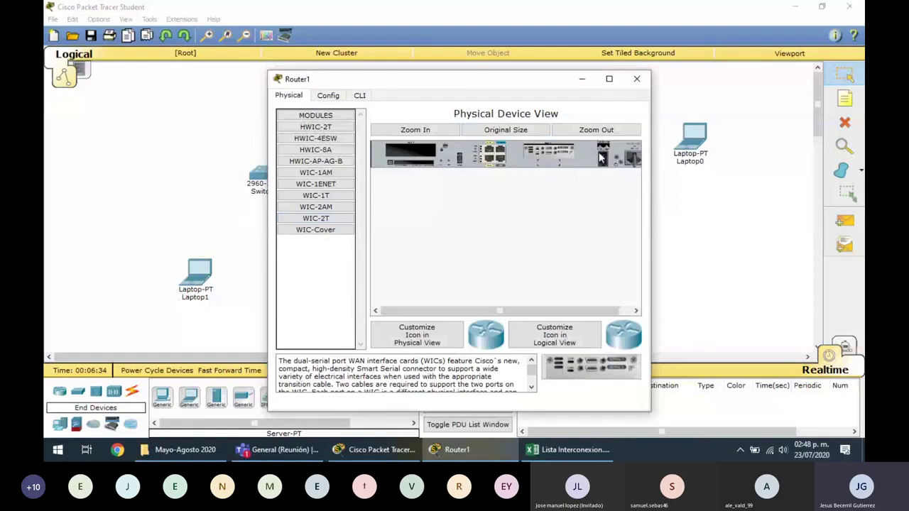
click(633, 81)
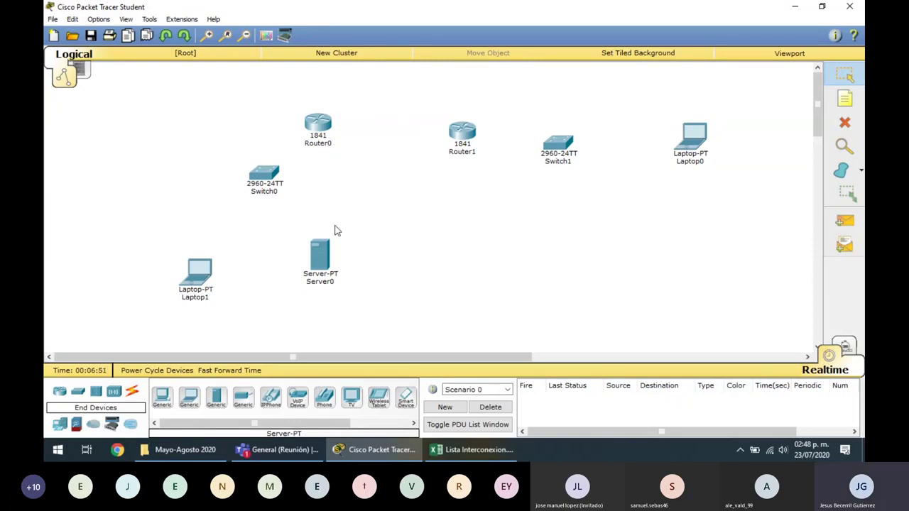
Step: Connect Router0 Se0/0/0 to Router1 Se0/0/0 with a Serial DCE cable, keeping the clock end on Router0
click(132, 391)
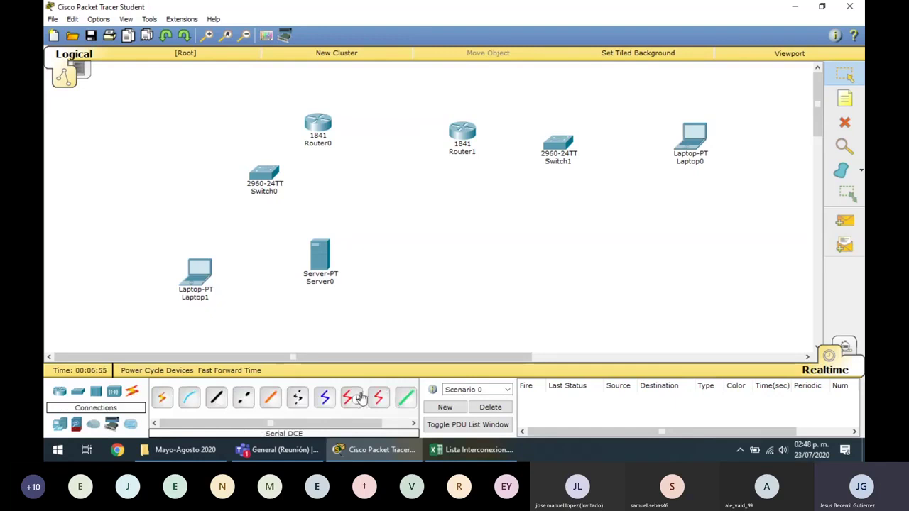
click(351, 398)
click(323, 130)
click(355, 193)
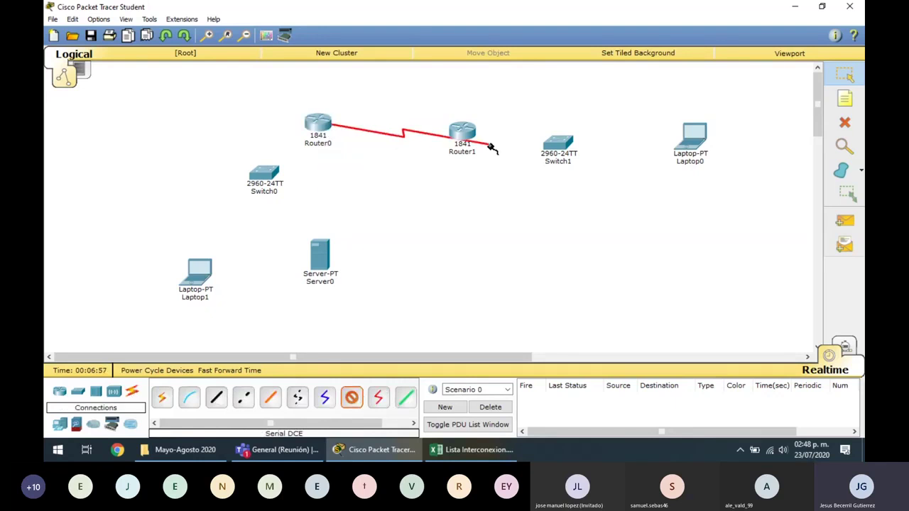
click(463, 131)
click(497, 194)
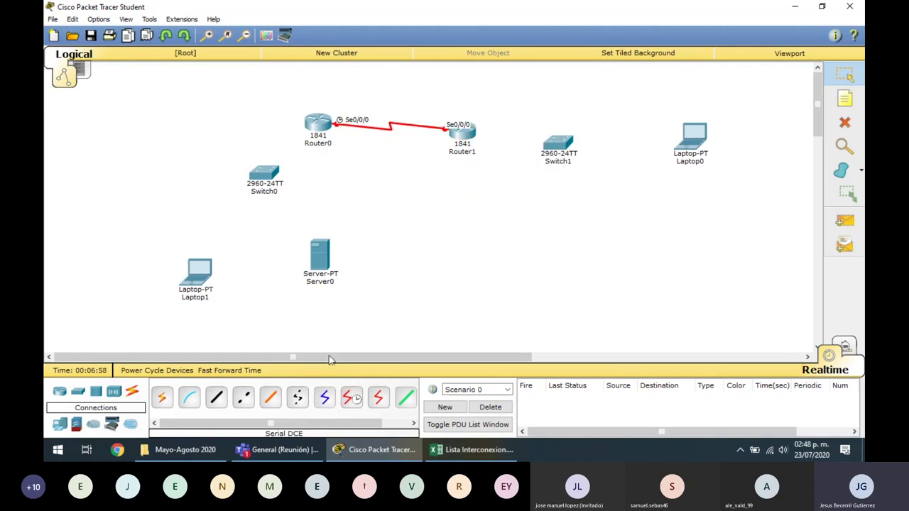
Step: Connect Router1 Fa0/0 to Switch1 Fa0/11 with a copper straight-through cable
click(216, 397)
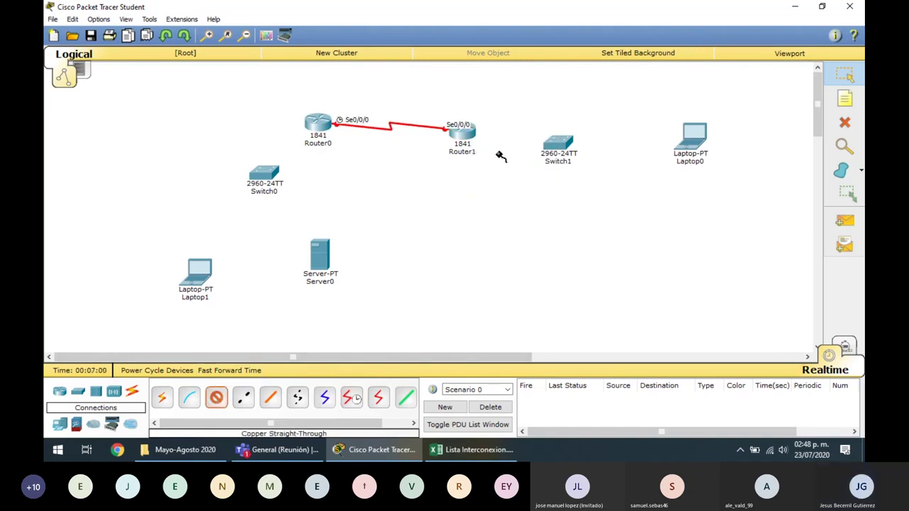
click(468, 145)
click(497, 165)
click(561, 147)
click(580, 153)
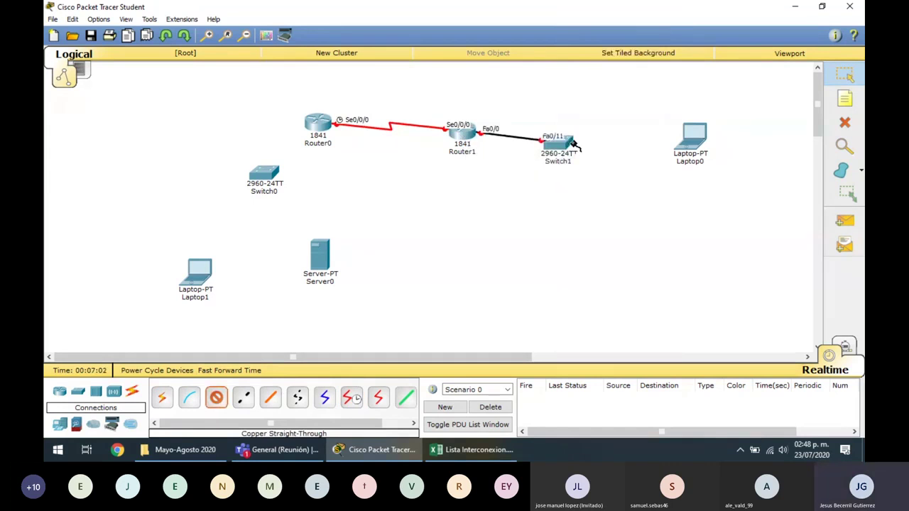
Step: Connect Switch1 Fa0/10 to Laptop0's FastEthernet0 port with a copper straight-through cable
click(573, 144)
click(590, 153)
click(705, 132)
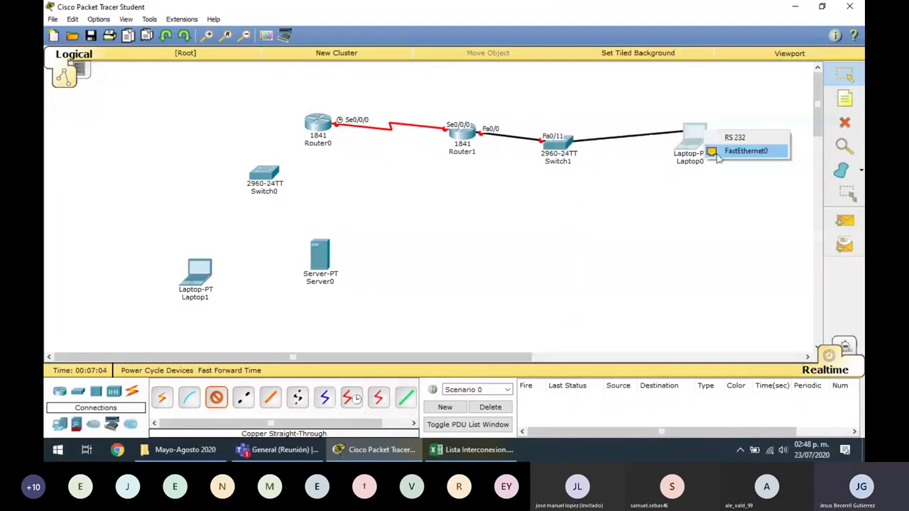
click(746, 151)
Step: Cable Router0 Fa0/0 to Switch0 Fa0/13 and Switch0 Fa0/15 to Laptop1's FastEthernet0 using copper straight-through
click(321, 124)
click(264, 173)
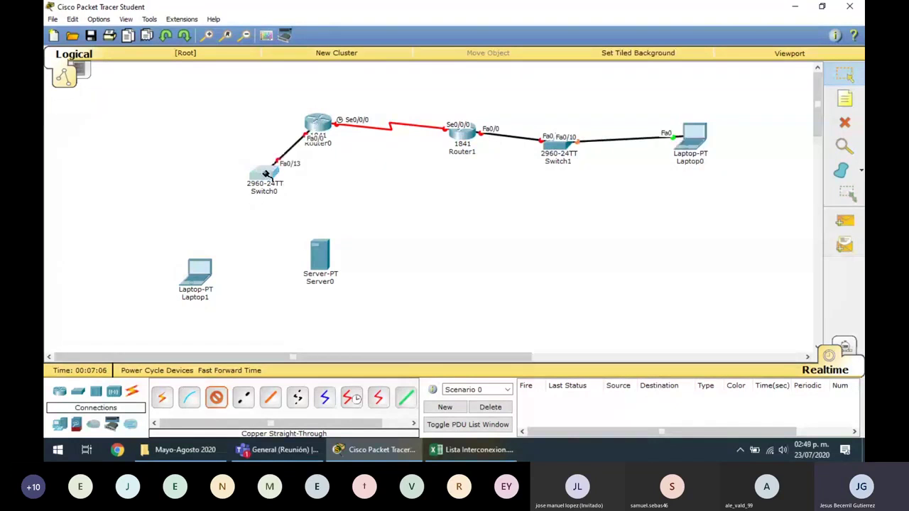
click(264, 173)
click(205, 283)
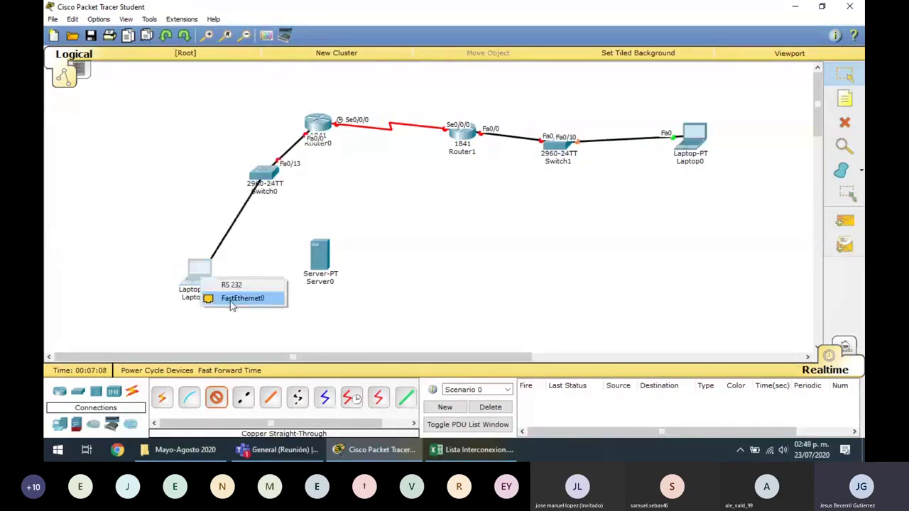
click(231, 298)
Step: Connect Switch0 Fa0/16 to Server0's FastEthernet0 port with a copper straight-through cable
click(265, 177)
click(284, 206)
click(323, 261)
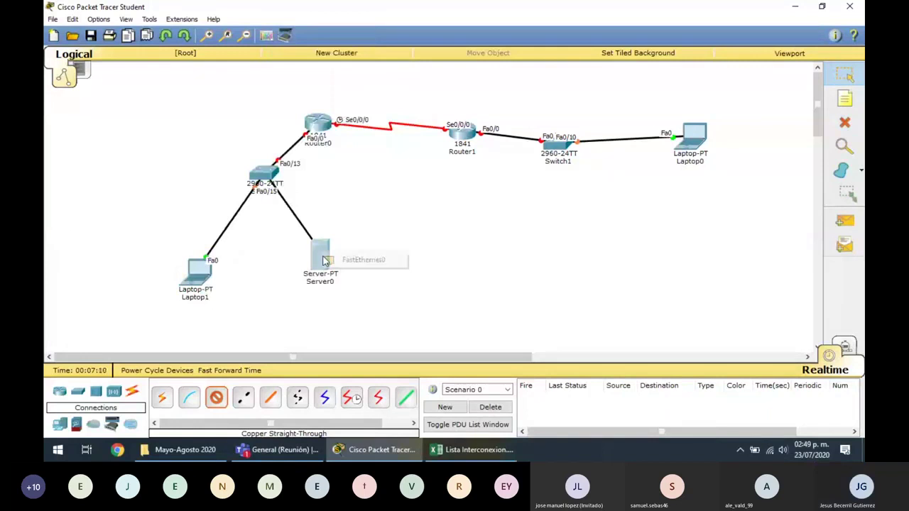
click(326, 261)
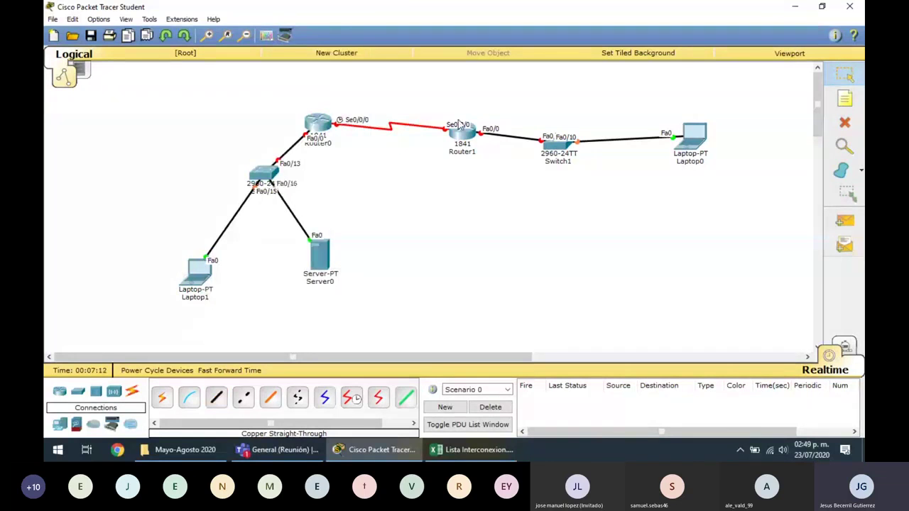
Step: Spread Router1 and Switch1 apart, and add a note reading "192.168.70.0 /24" beside their network
drag(465, 146, 491, 113)
drag(546, 151, 541, 192)
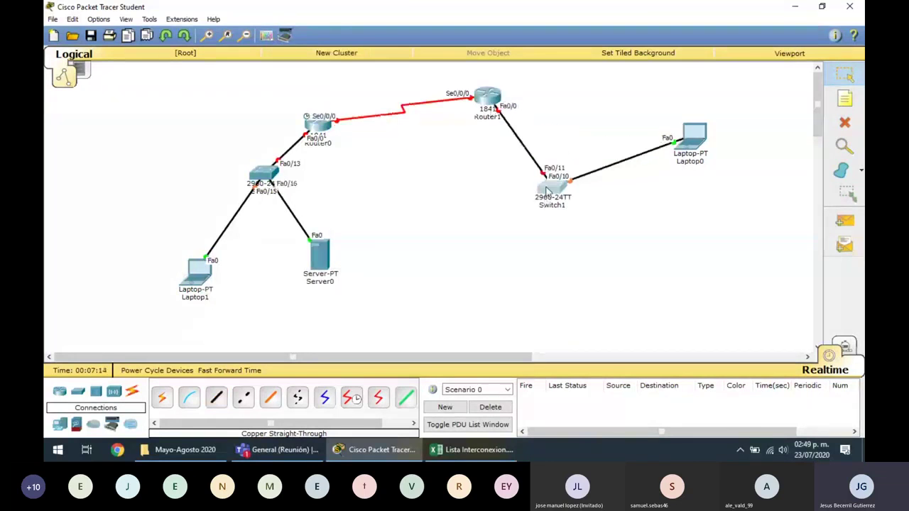
click(561, 109)
text(18)
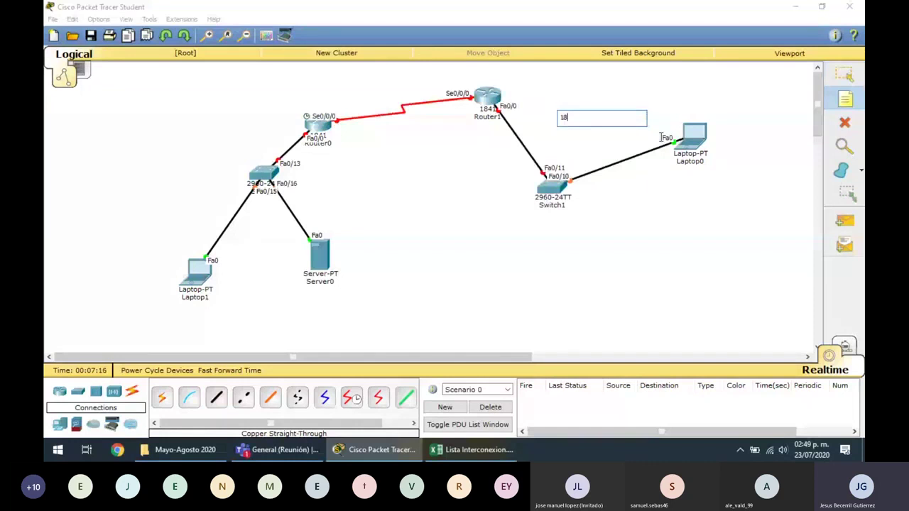
text(2.168.70.0 /24)
key(ctrl+a)
key(ctrl+c)
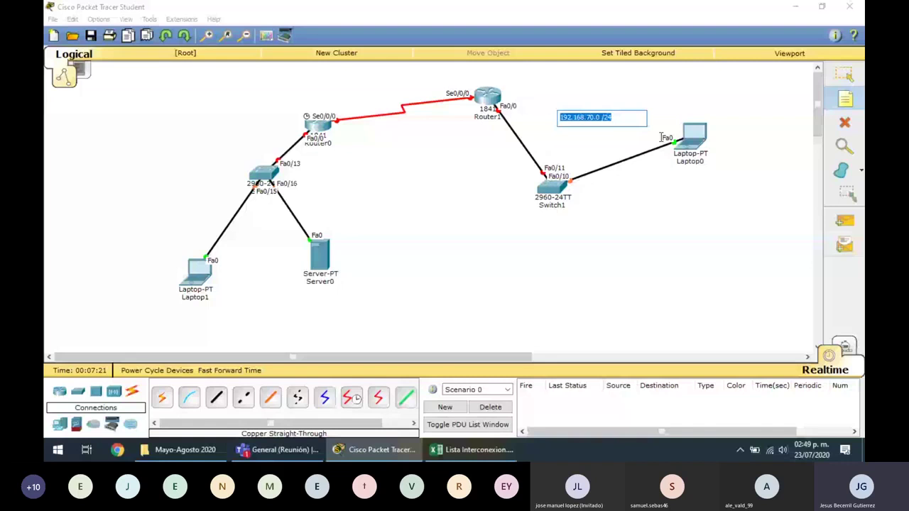
Step: Add a note reading "192.168.50.0 /24" above Server0, reusing the copied address text
click(447, 152)
click(306, 195)
key(ctrl+v)
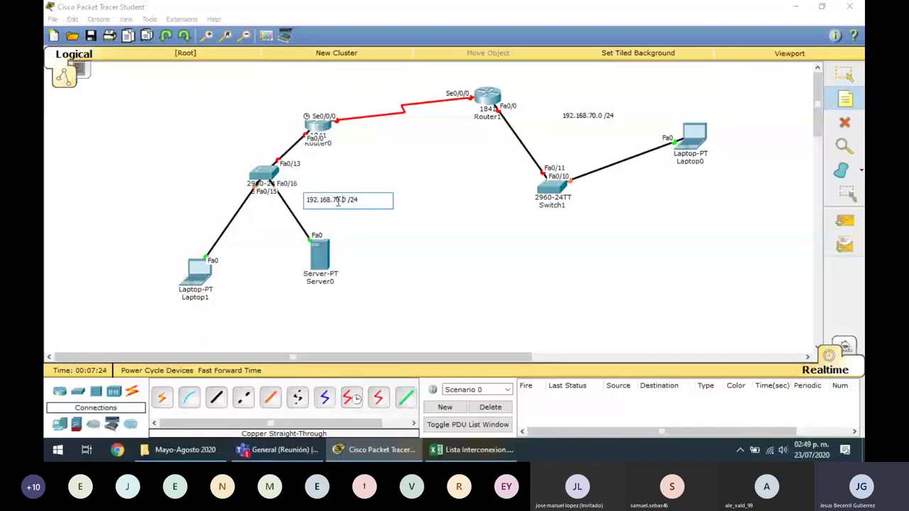
key(BackSpace)
text(5)
Step: Label the serial link between the two routers with a note reading "20.0.0.0 /8"
click(372, 130)
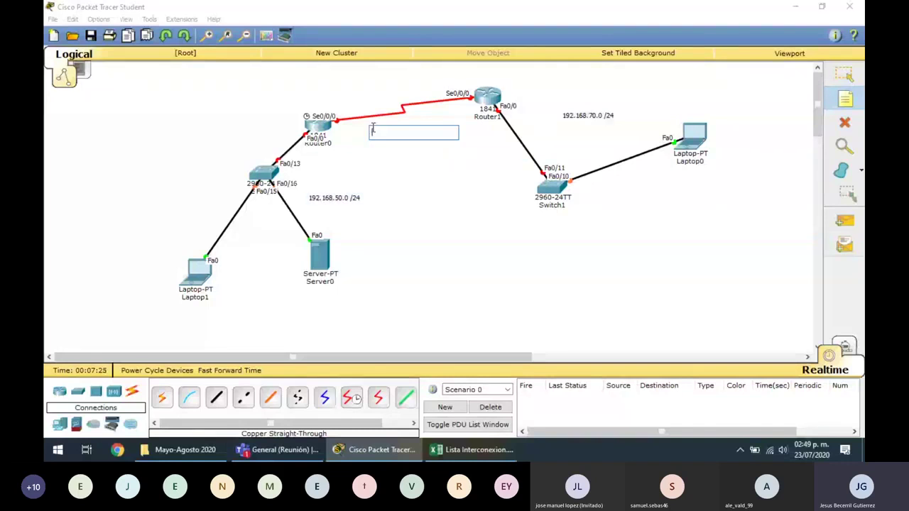
text(20.0.0.0 /8)
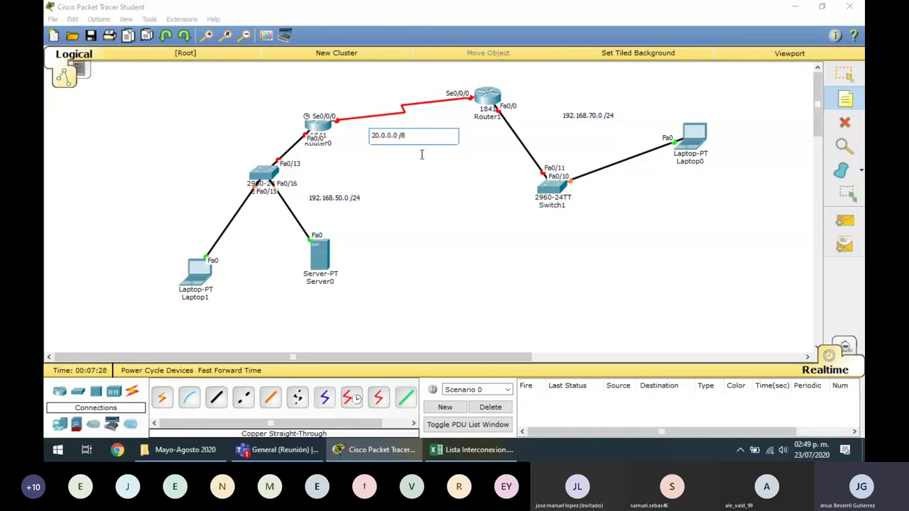
click(426, 158)
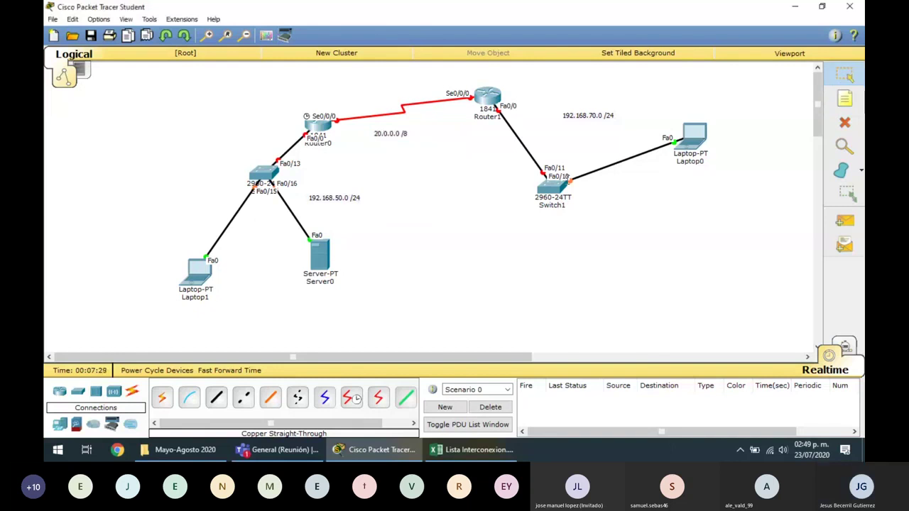
Step: Compact the topology by moving Switch1 closer to Router1, Laptop0 closer to Switch1, and Server0 and Laptop1 closer to Switch0
click(554, 188)
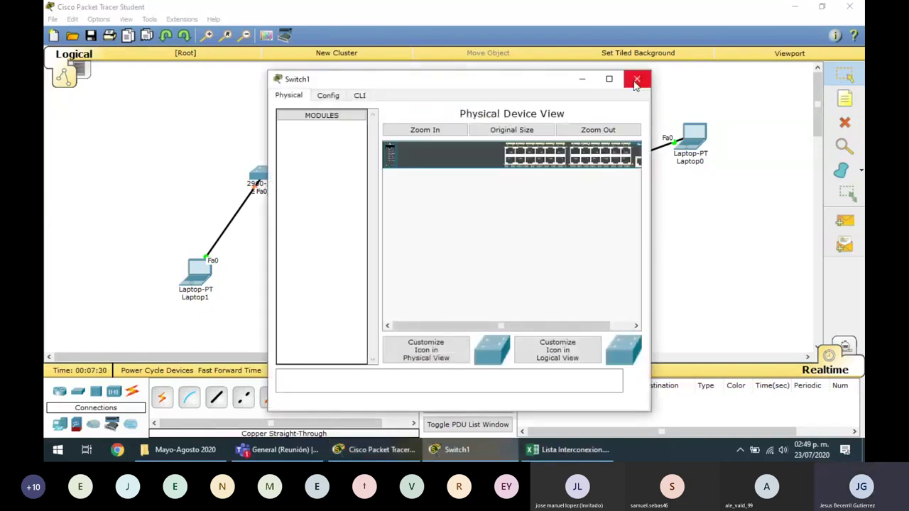
click(634, 79)
drag(551, 184, 538, 151)
drag(680, 153, 586, 185)
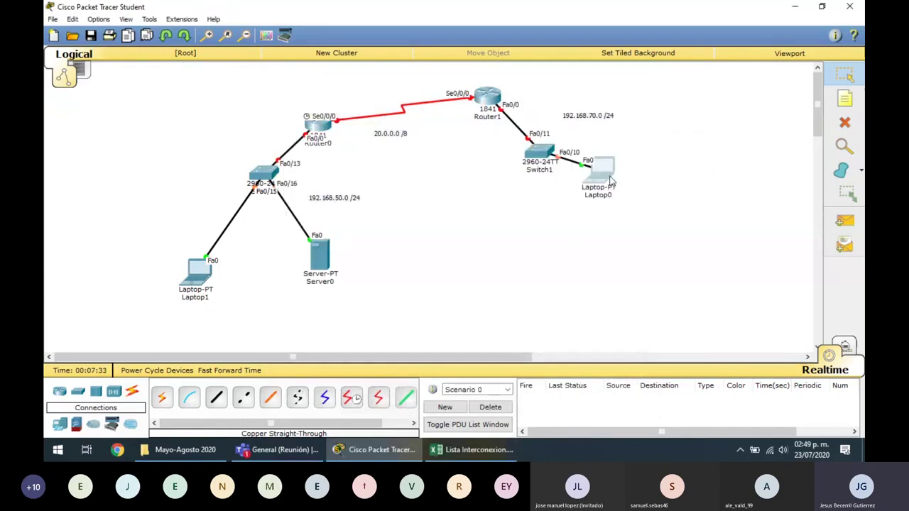
drag(319, 250, 326, 225)
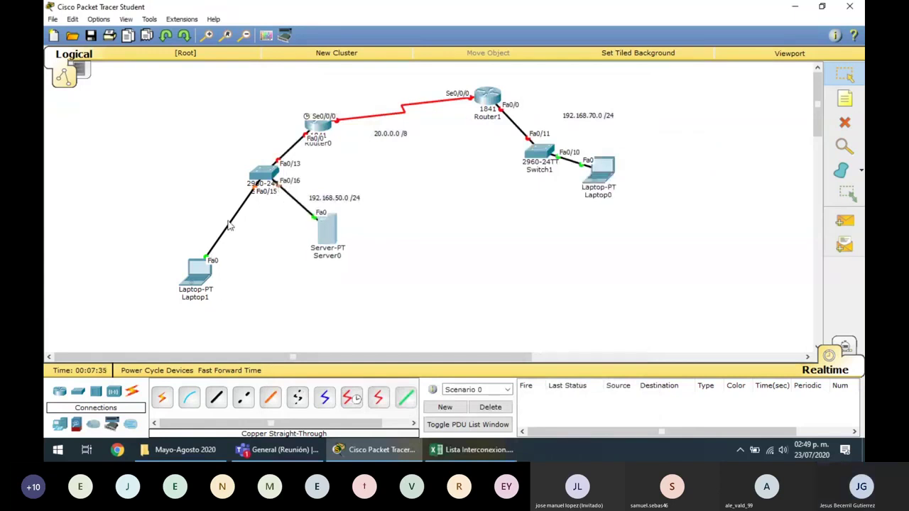
drag(198, 269, 257, 227)
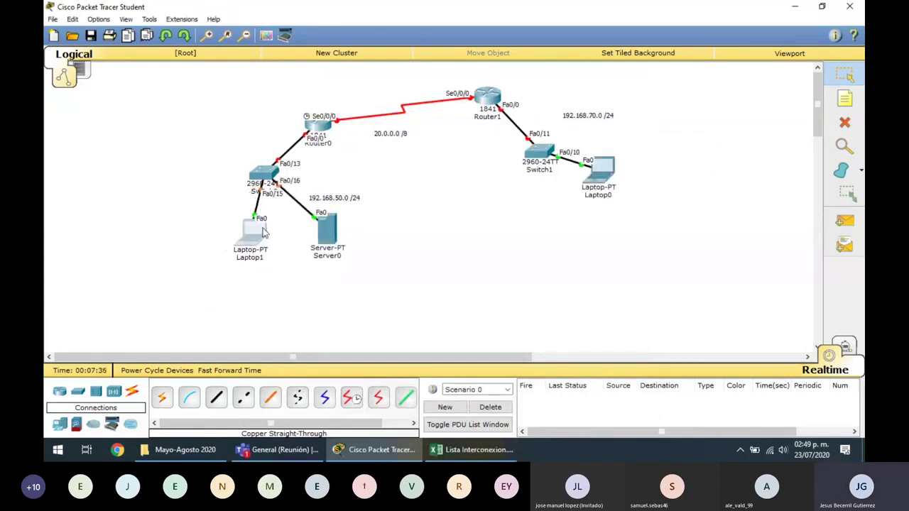
Step: Move Router0 slightly higher above Switch0
click(205, 38)
click(205, 38)
click(205, 38)
click(205, 38)
scroll(426, 198, up, 2)
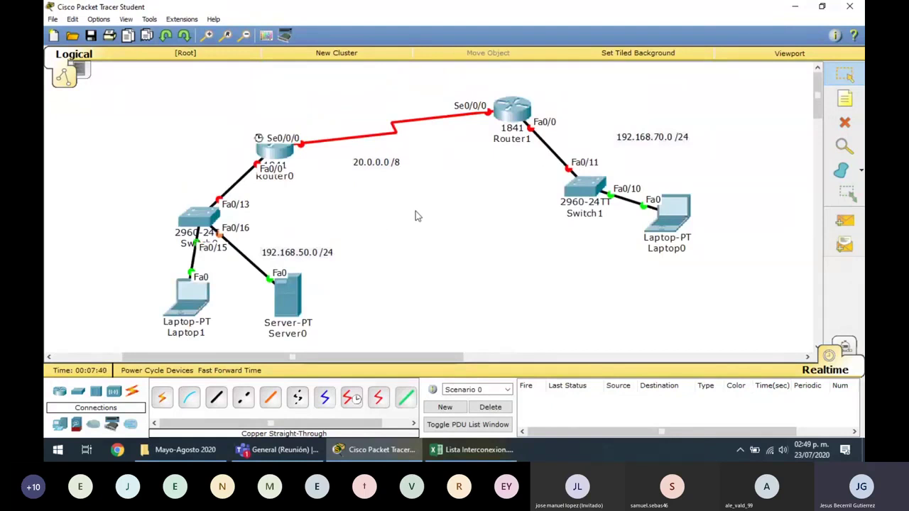
drag(310, 152, 309, 138)
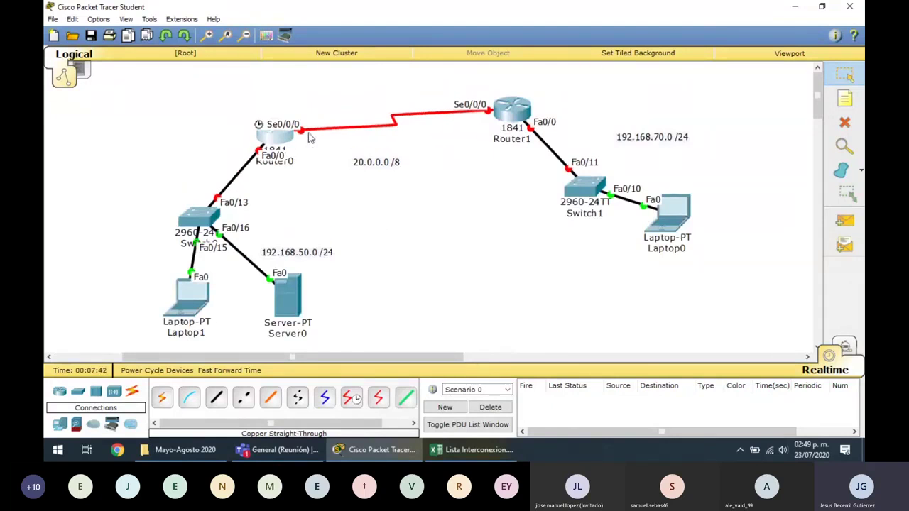
Step: Move Router1 lower so it sits nearly level with Router0
drag(533, 117, 507, 154)
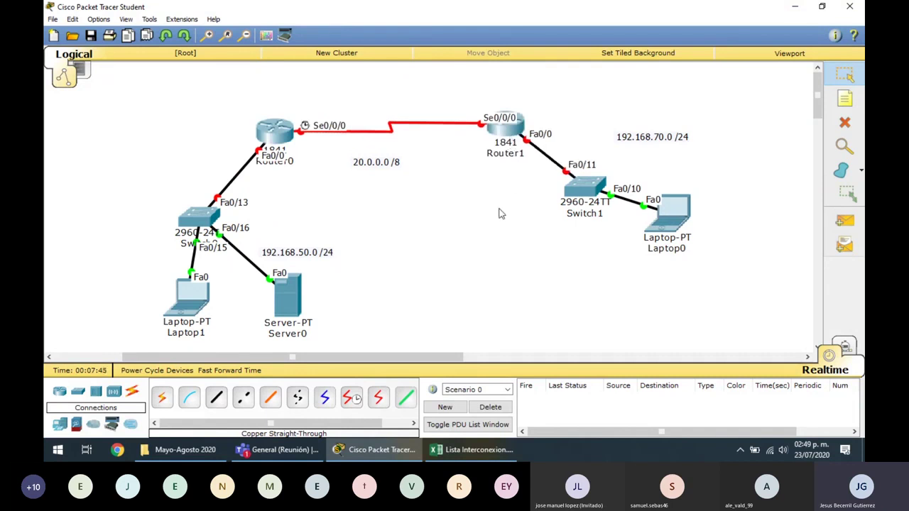
Step: Open Router0's IOS command line at its user prompt and enlarge the screen to 200% with the Windows Magnifier (Lupa)
click(284, 139)
click(330, 95)
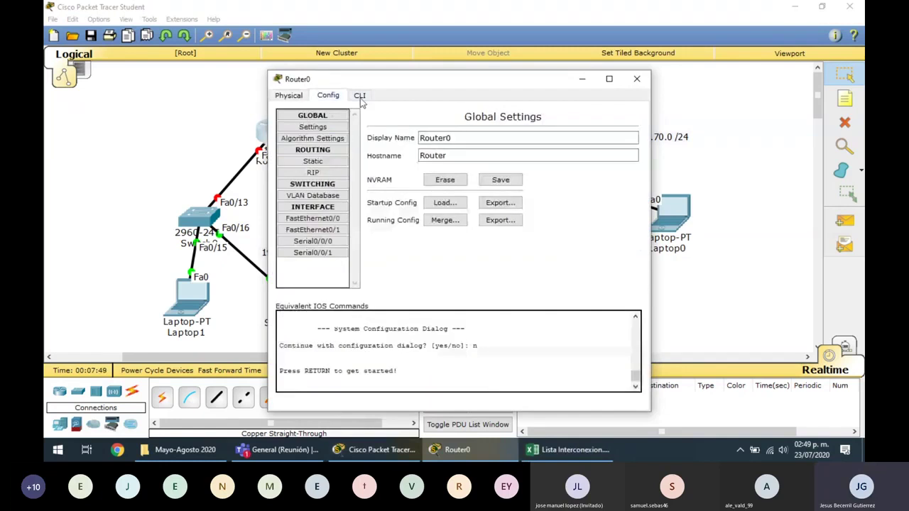
drag(389, 79, 481, 41)
key(super)
text(lupa)
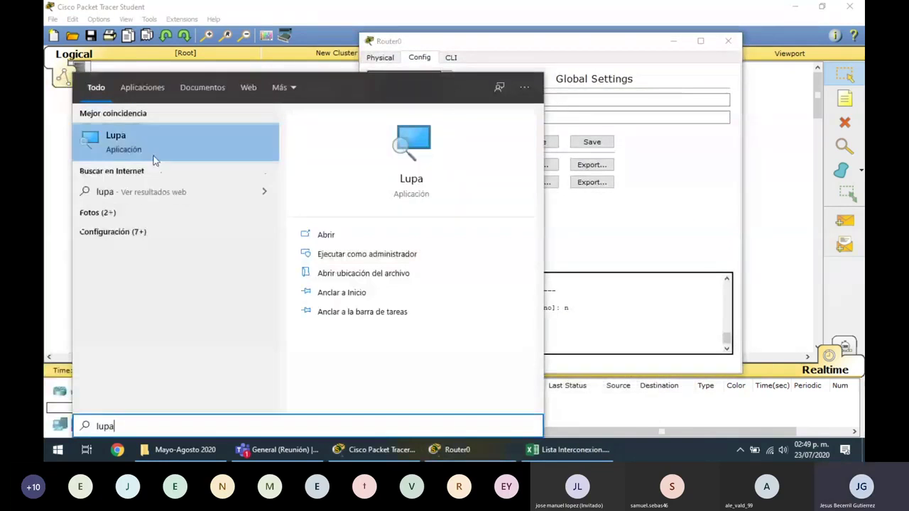
click(153, 160)
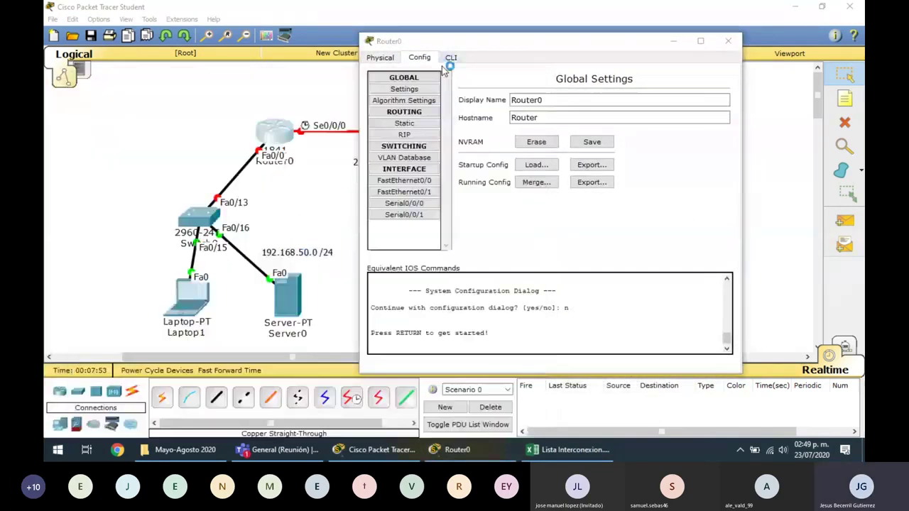
click(451, 57)
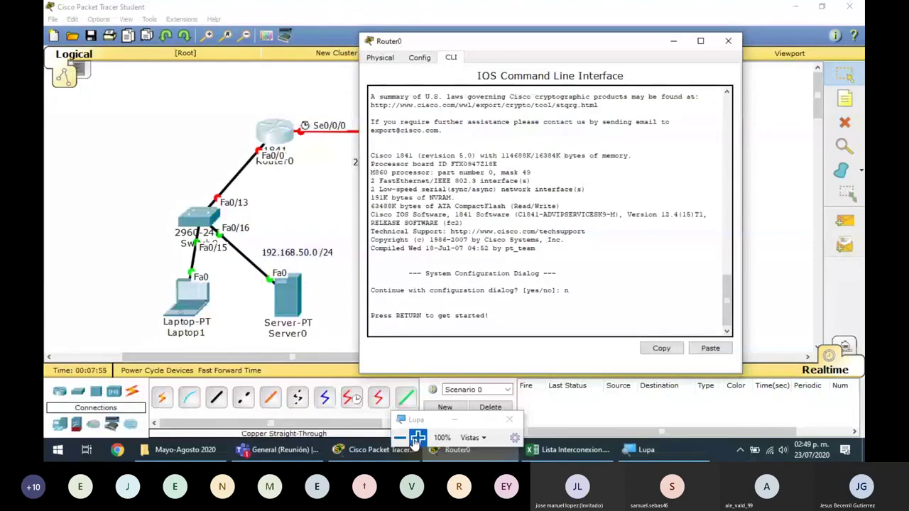
key(Return)
key(Return)
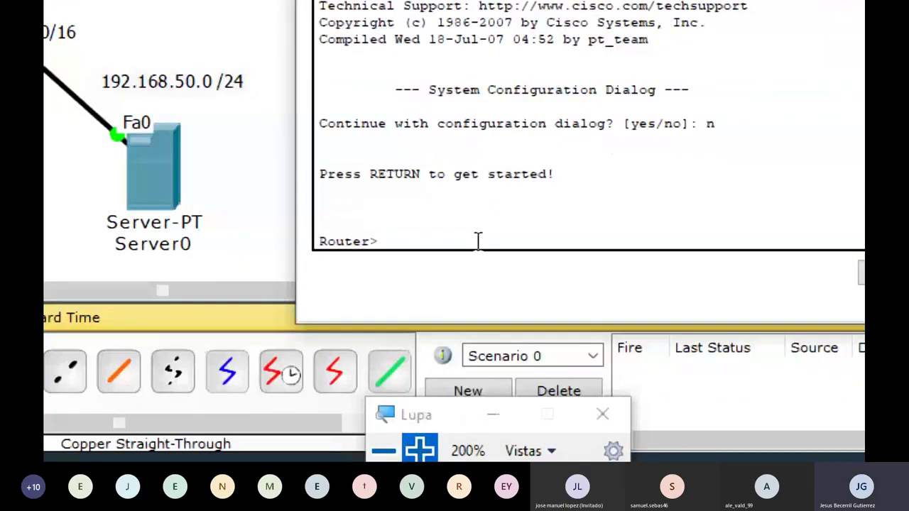
Step: Enter Router0's global configuration mode with enable and configure terminal
text(enable)
key(Return)
text(config)
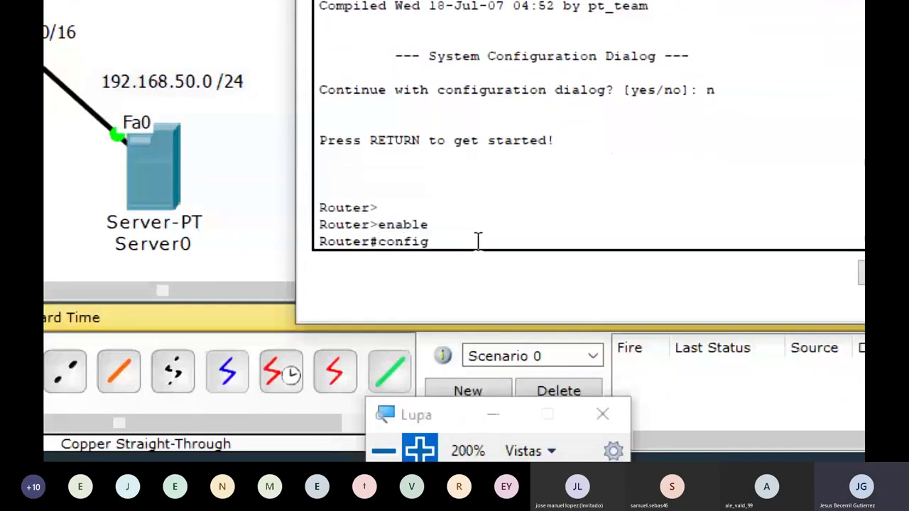
text(ure terminal)
key(Return)
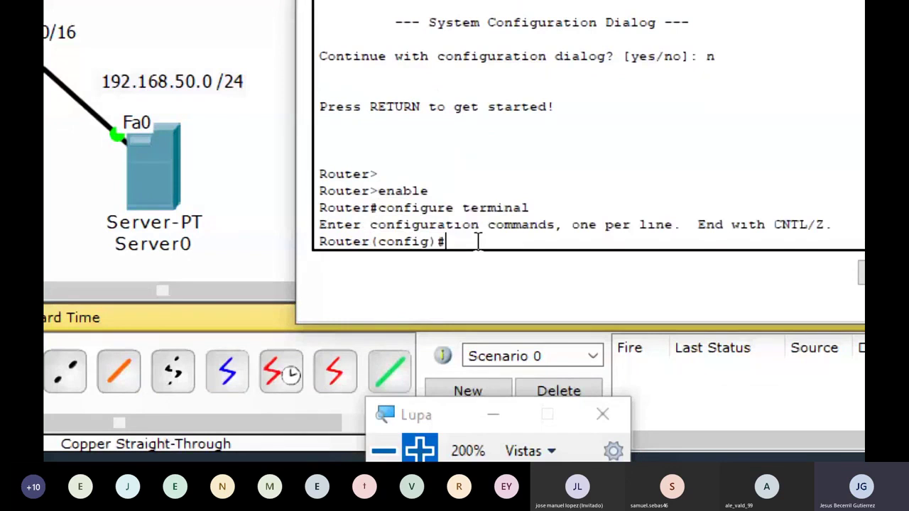
Step: Assign 192.168.50.1 255.255.255.0 to Router0's f0/0 interface, enable it with no shutdown, and exit to global configuration
text(int f0/0)
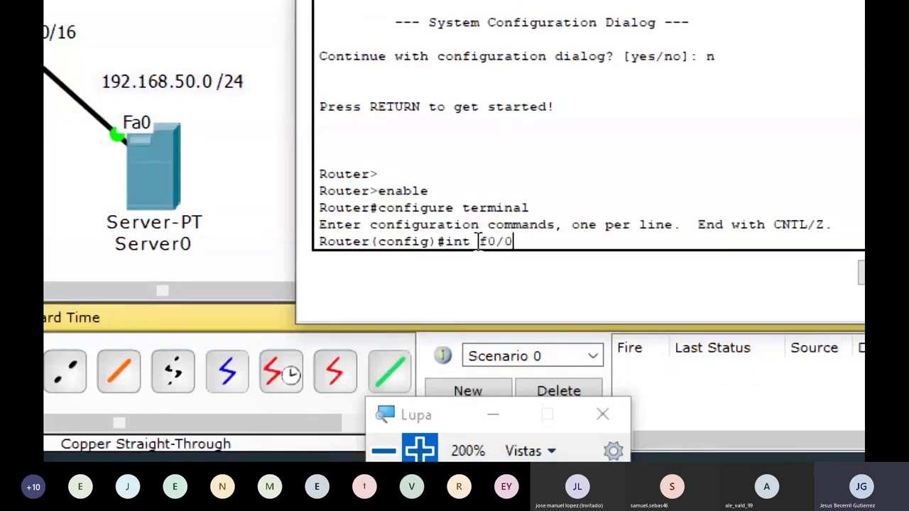
key(Return)
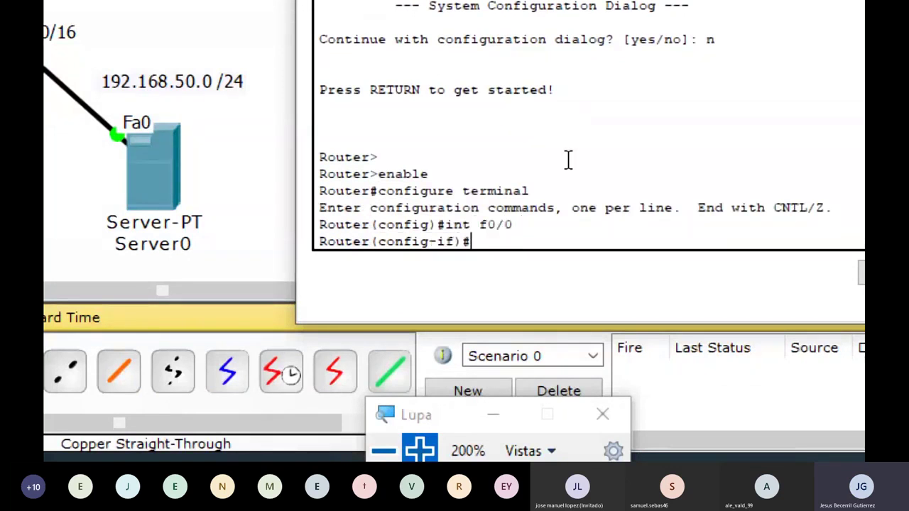
text(ip address 1)
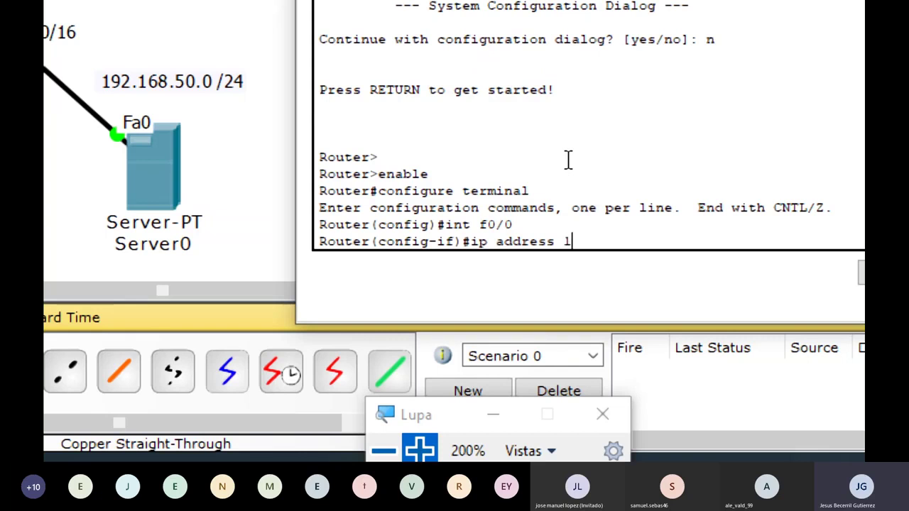
text(92.168.50.1)
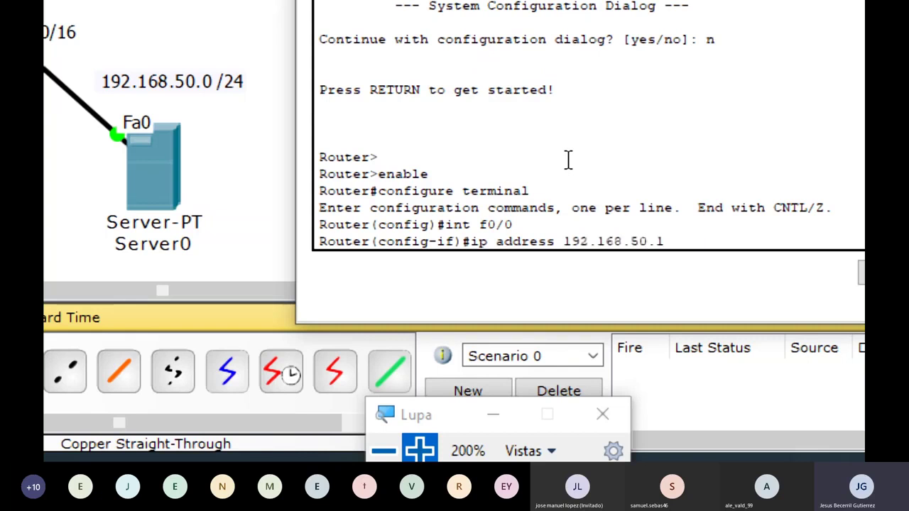
text( 255.255.255.0)
key(Return)
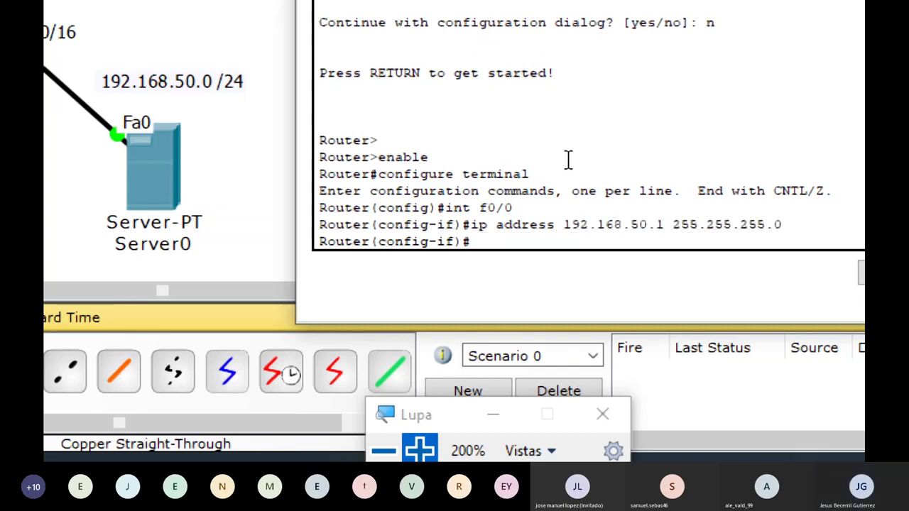
text(no shutdown)
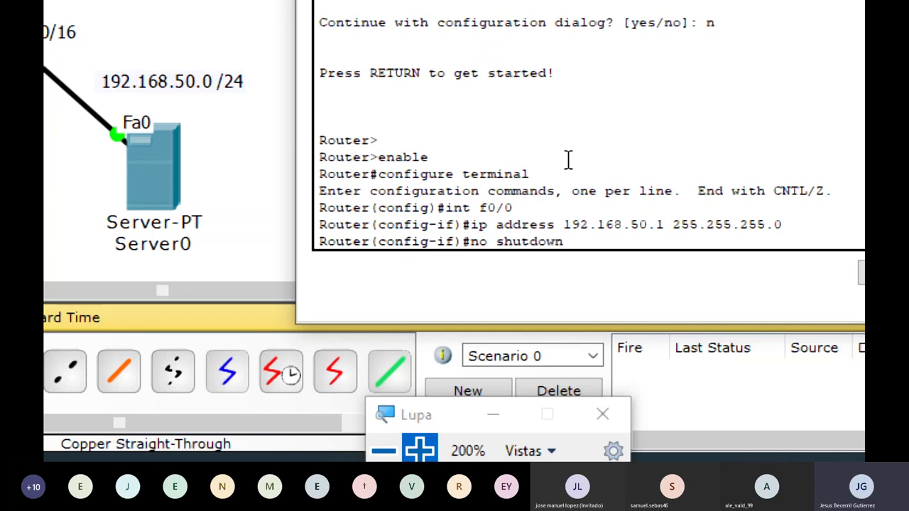
key(Return)
text(exit)
key(Return)
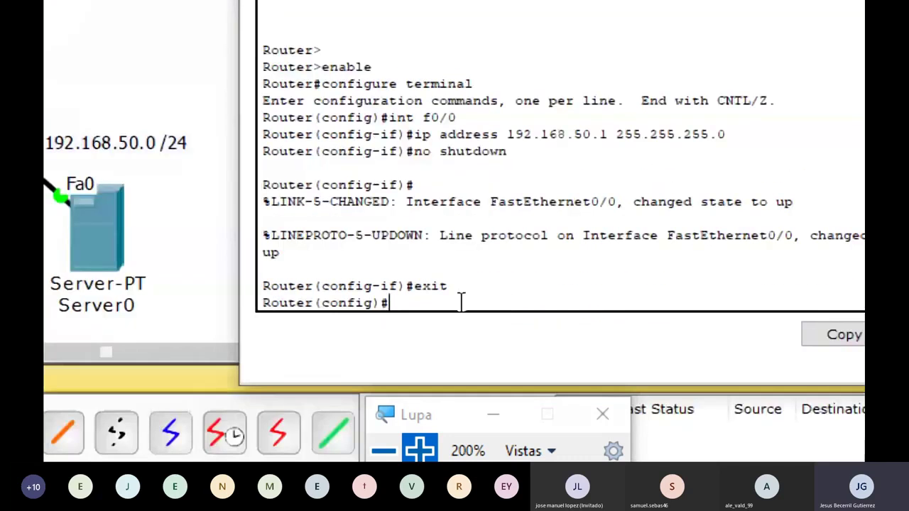
Step: Assign 20.0.0.1 255.0.0.0 to Router0's s0/0/0 interface, enable it with no shutdown, and exit to global configuration
text(int s0/0/0)
key(Return)
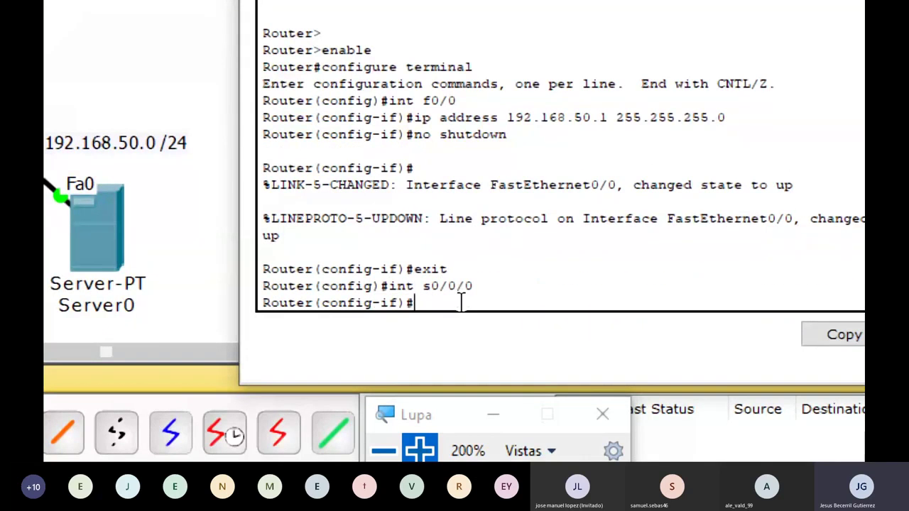
text(ip address )
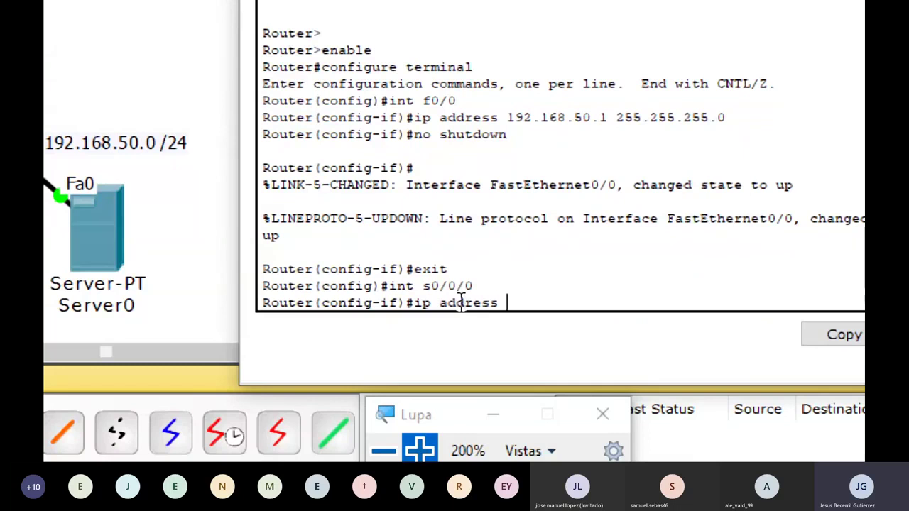
text(20.0.0.1 255.0.0.0)
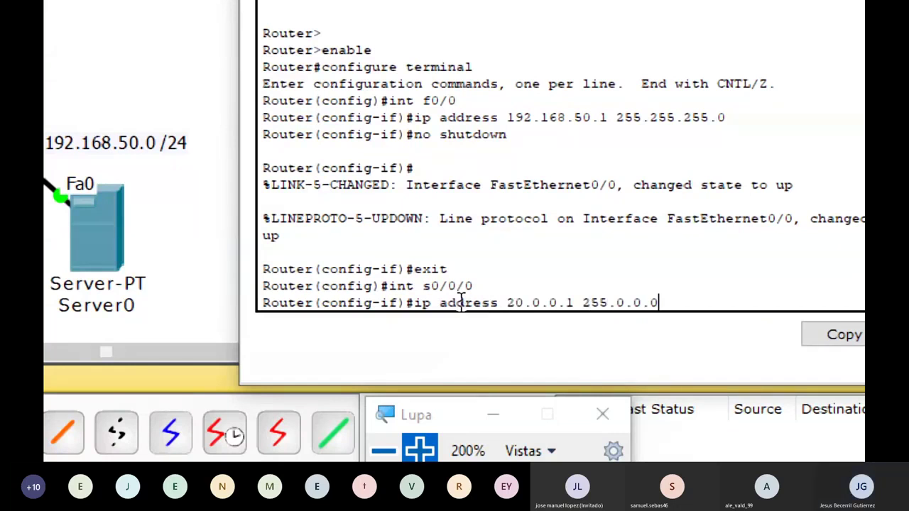
key(Return)
text(no shutdown)
key(Return)
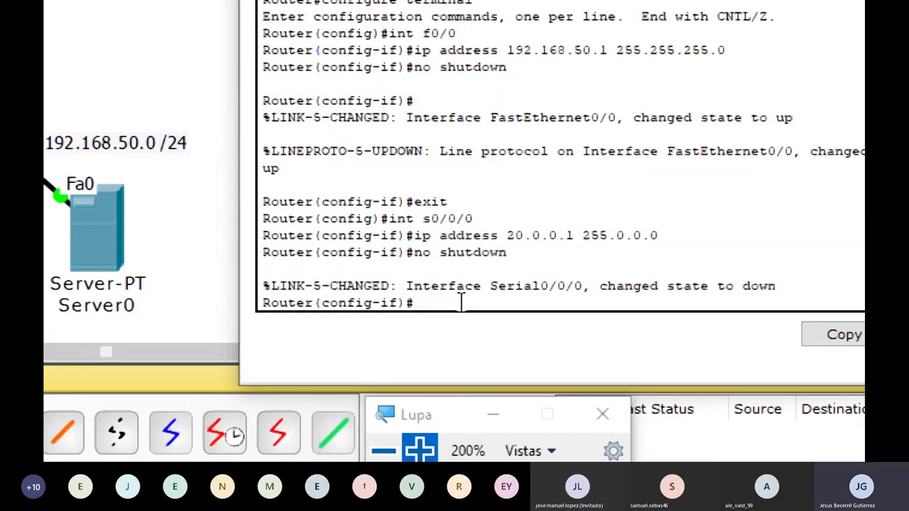
text(exit)
key(Return)
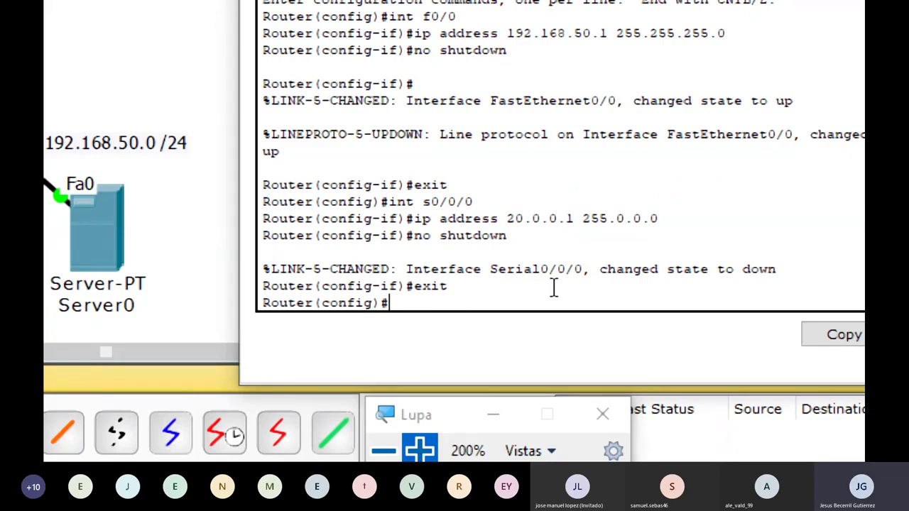
Step: Start EIGRP routing process 1 on Router0, correcting the misspelled protocol name to eigrp
text(router eipgr 1)
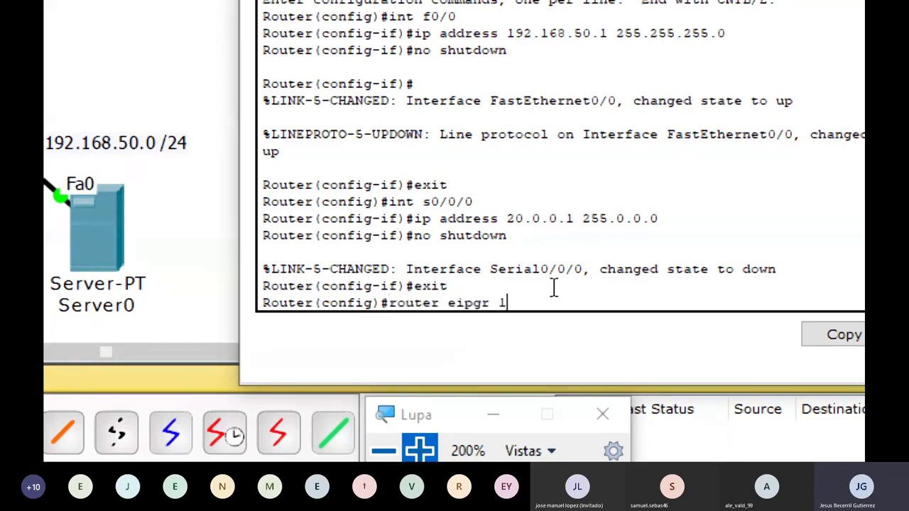
key(Return)
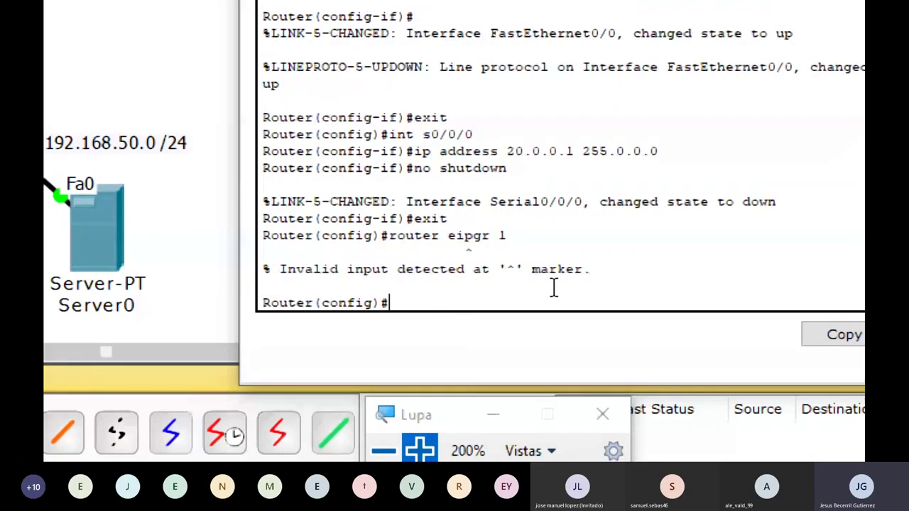
key(Up)
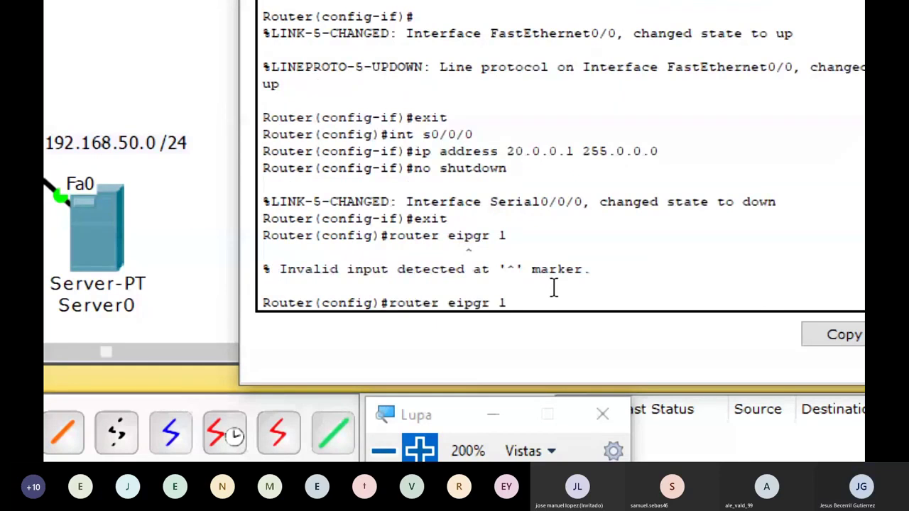
key(Left)
key(Left)
key(Left)
key(Left)
key(BackSpace)
text(p)
key(Return)
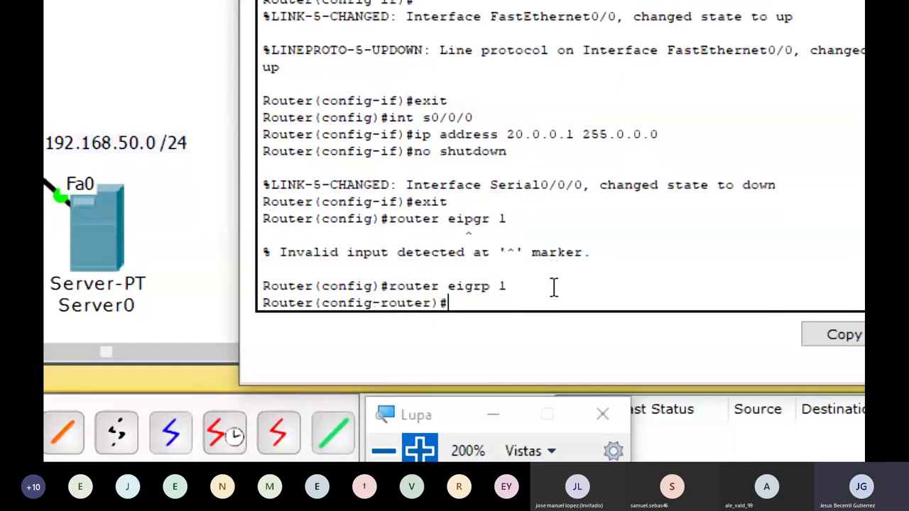
Step: Add networks 192.168.50.0 0.0.0.255 and 20.0.0.0 0.255.255.255 to Router0's EIGRP process, and exit router configuration
text(network)
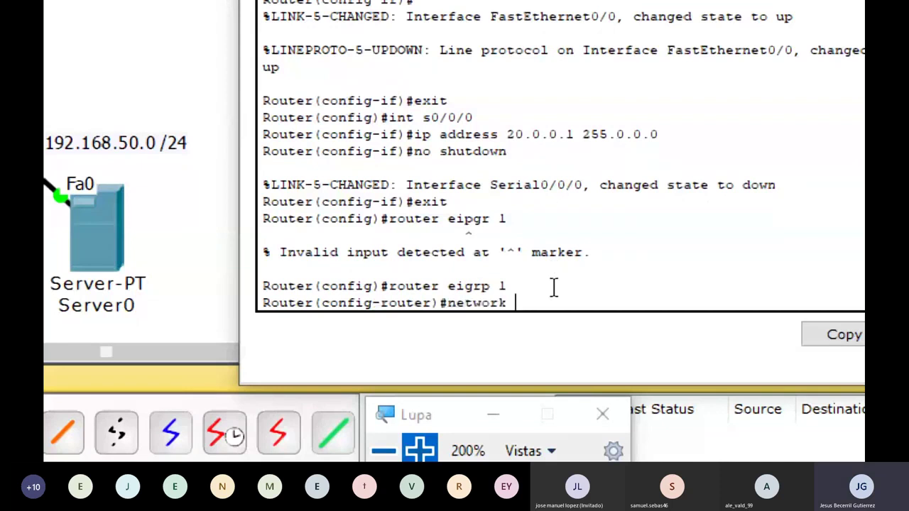
text( 192.168.50.0 0.0.0.255)
key(Return)
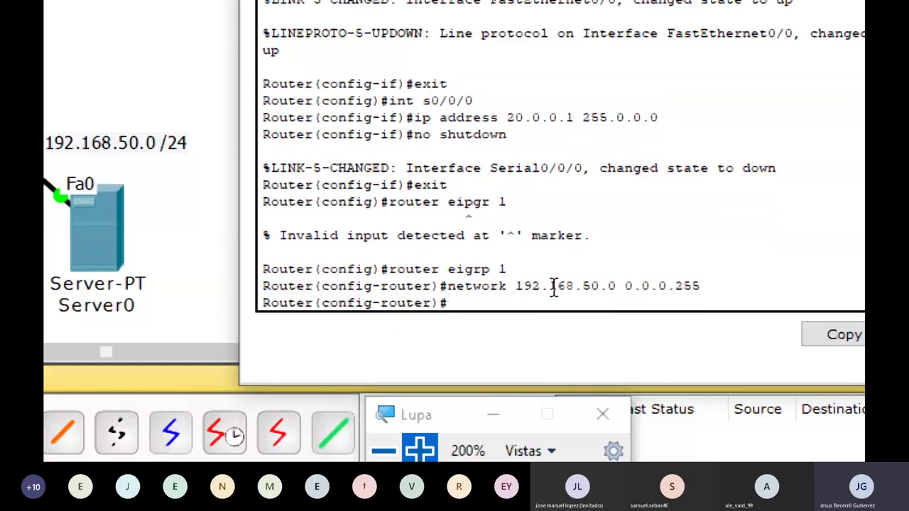
text(network 20.0.0.0 )
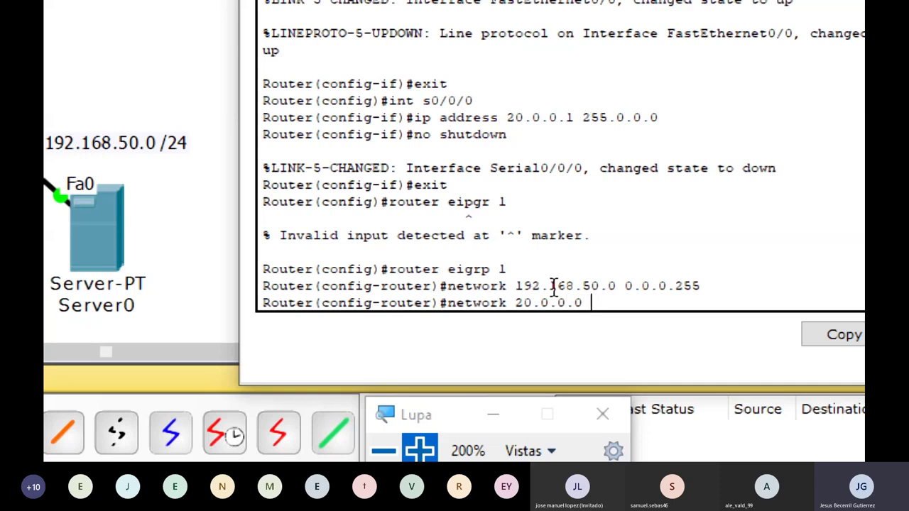
text(0.255.255.255.)
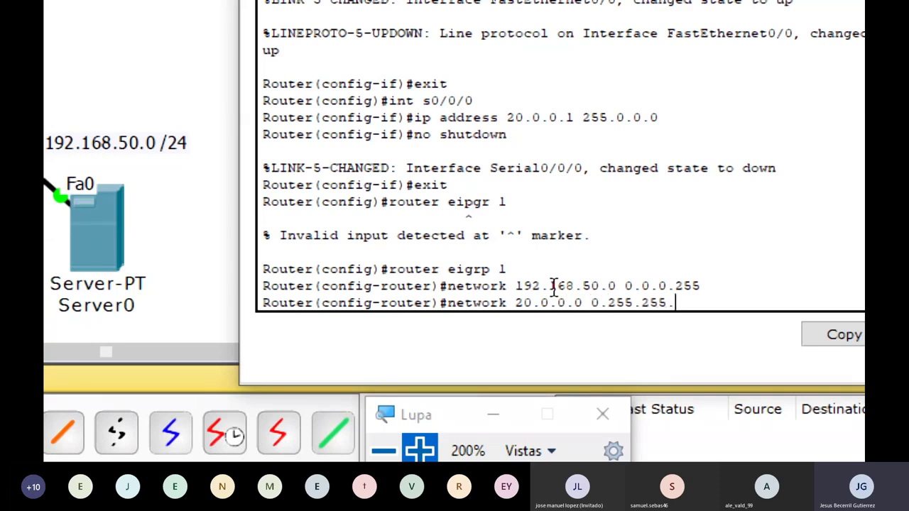
key(Return)
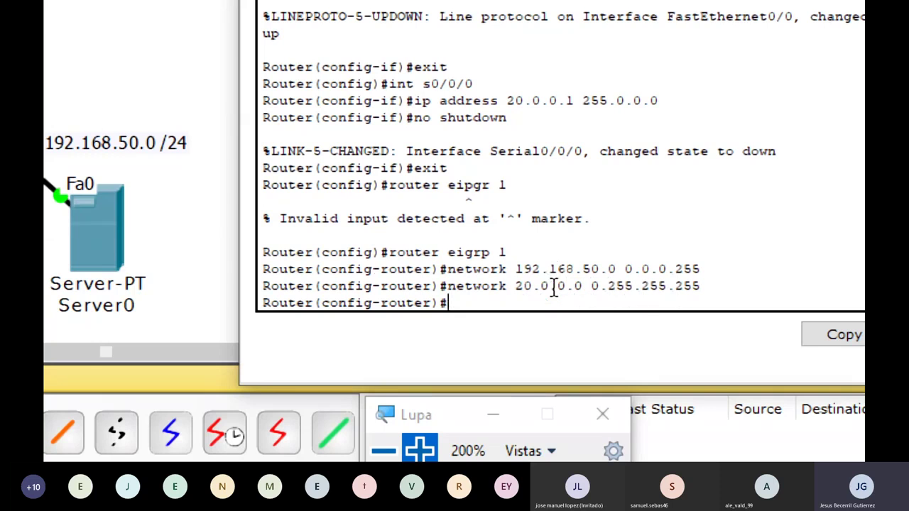
text(exit)
key(Return)
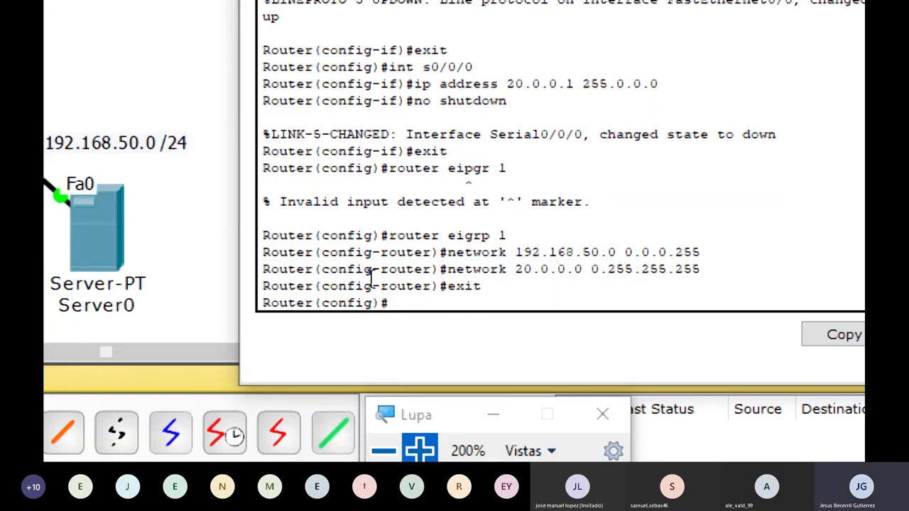
drag(371, 252, 519, 281)
click(519, 281)
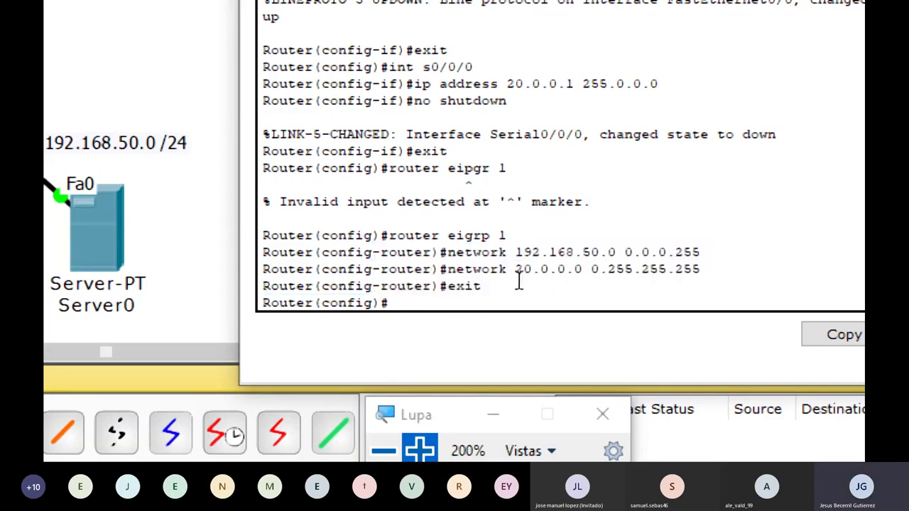
Step: Return to the topology, open Router1's IOS command line, and answer no to the configuration dialog to reach the user prompt
click(386, 452)
click(341, 192)
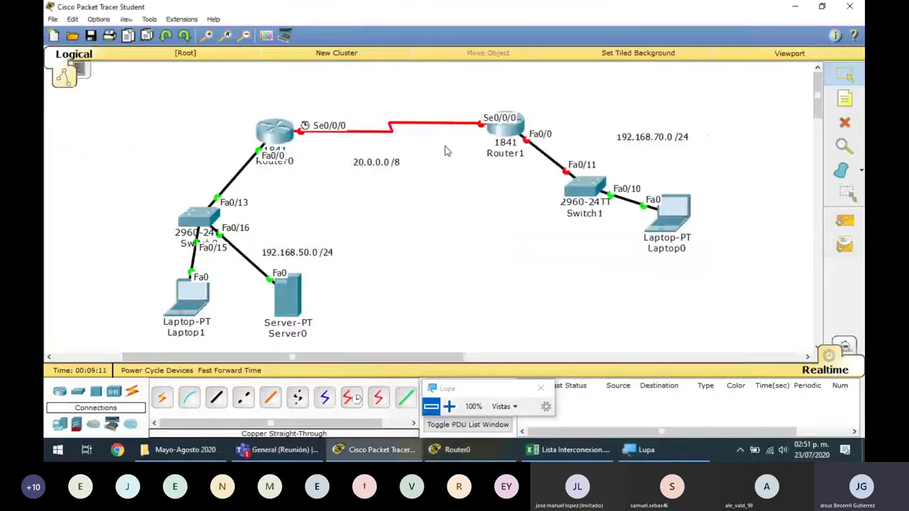
click(491, 138)
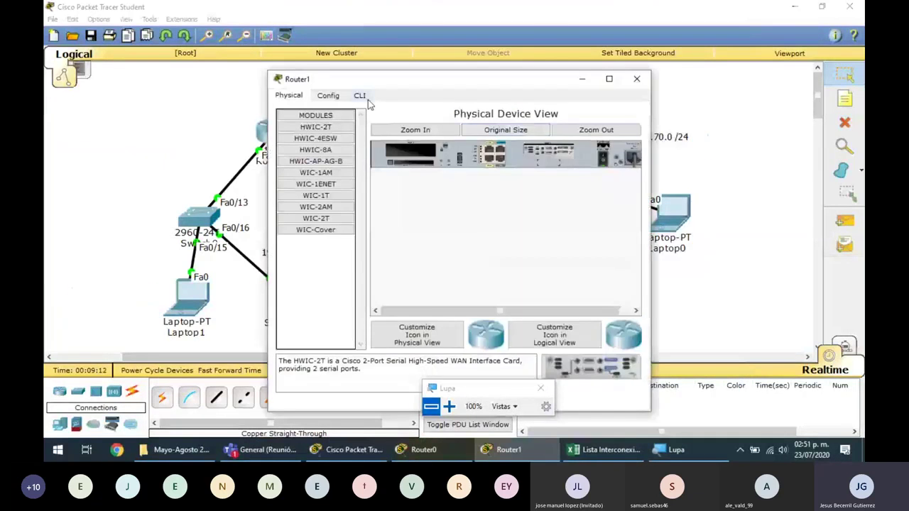
click(359, 95)
text(no)
key(Return)
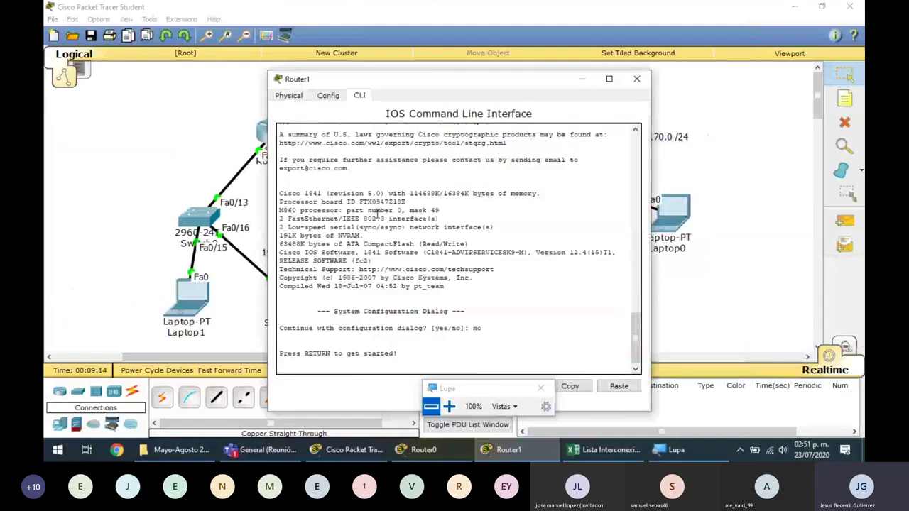
key(Return)
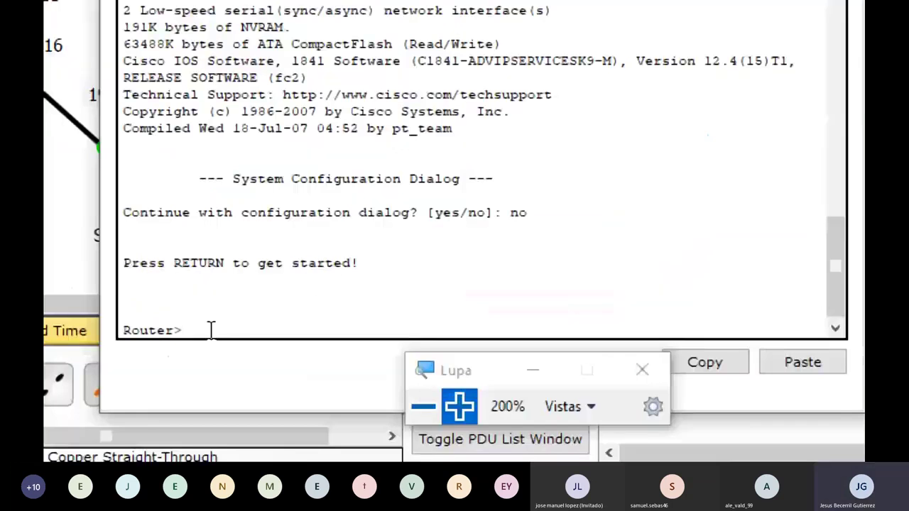
Step: Enter privileged mode and global configuration mode on Router1
text(en)
key(Return)
text(conf t)
key(Return)
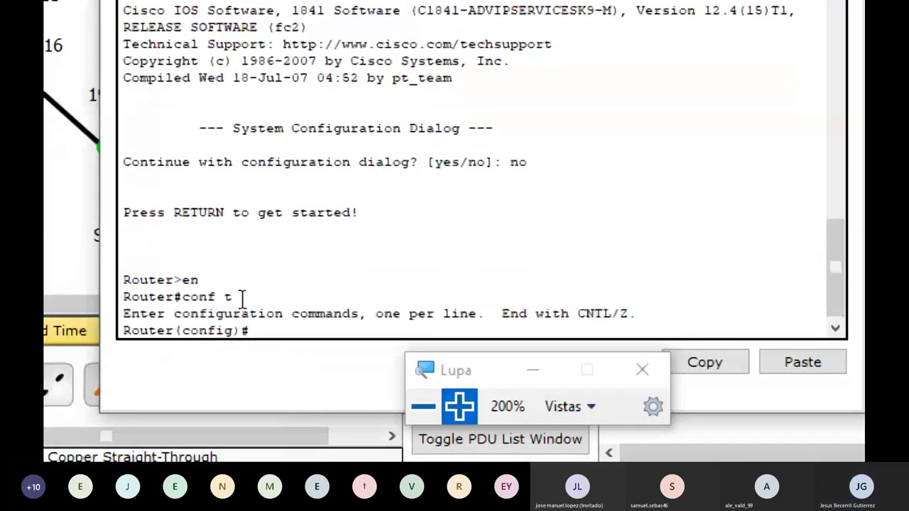
Step: Assign 192.168.70.1 255.255.255.0 to Router1's f0/0 interface, enable it with no shut, and exit to global configuration
text(int f0/0)
key(Return)
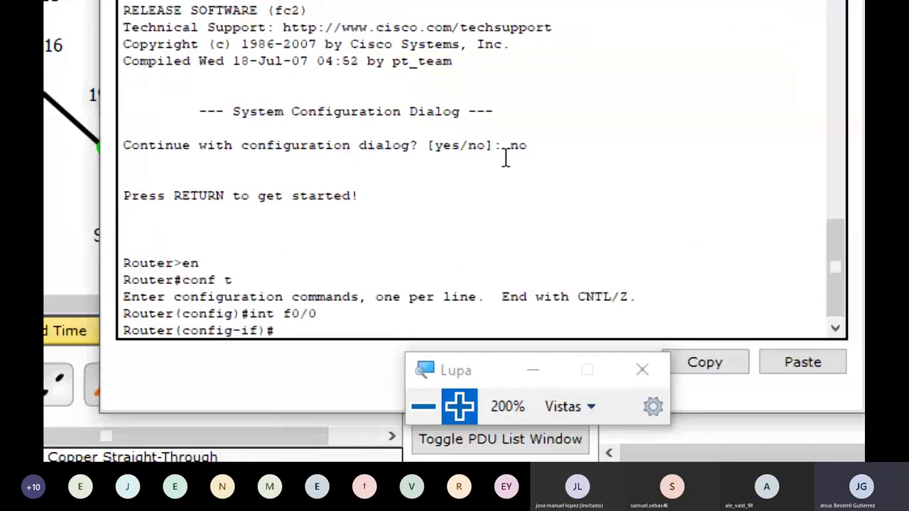
text(ip address)
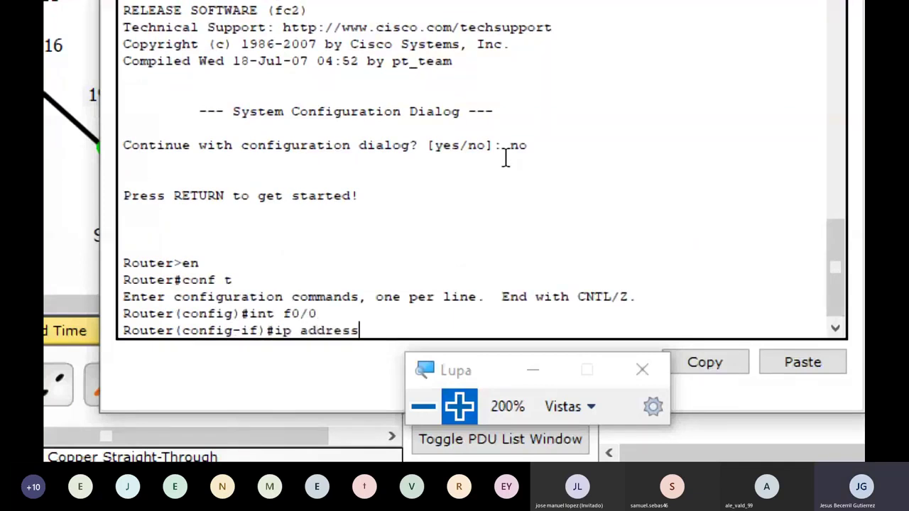
text( 192.168.70.)
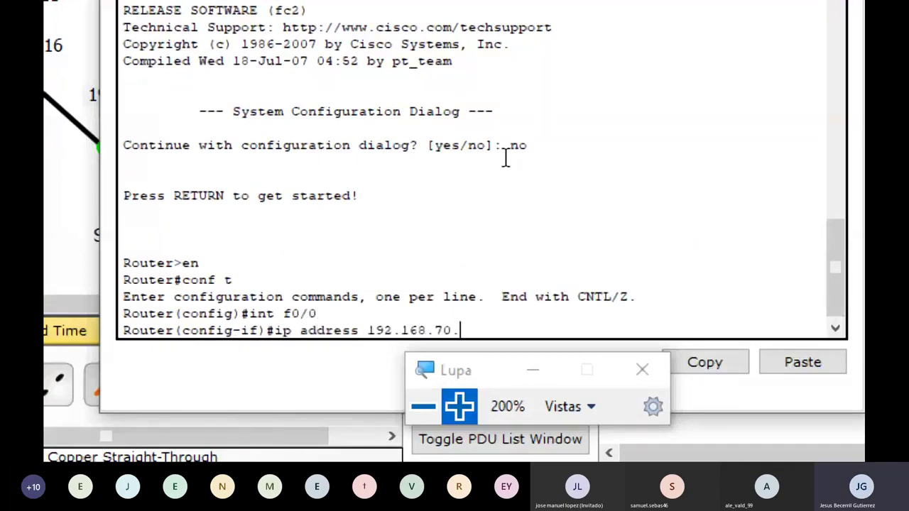
text(1 255.255.255.0)
key(Return)
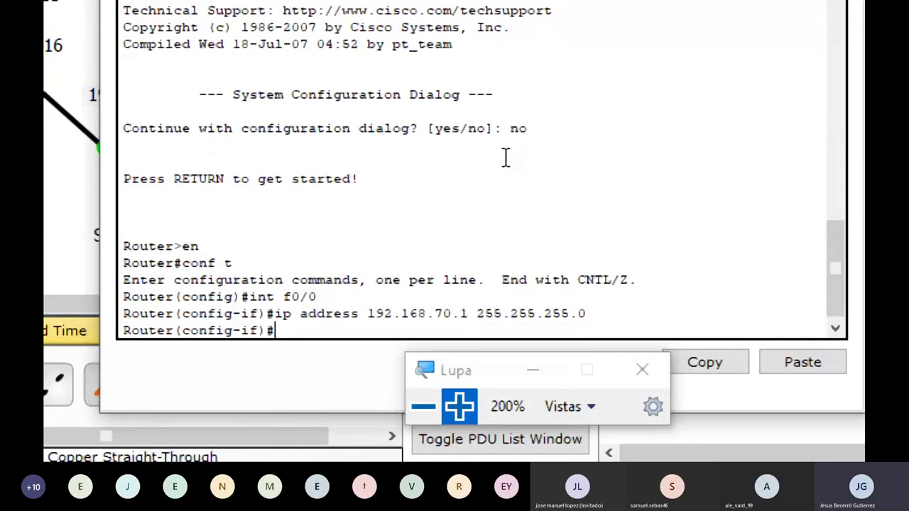
text(no shut)
key(Return)
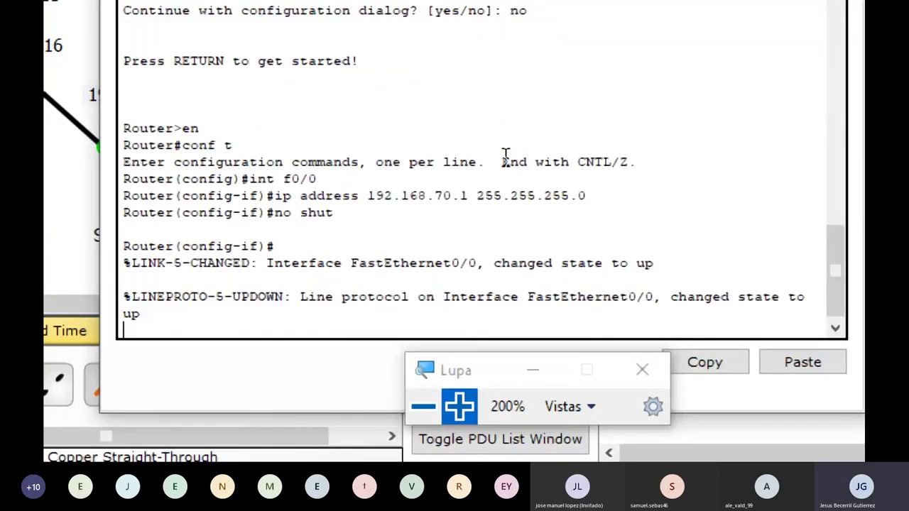
text(exit)
key(Return)
Step: Assign 20.0.0.2 255.0.0.0 to Router1's s0/0/0 interface, enable it with no shut, and exit to global configuration
text(int s0/0/0)
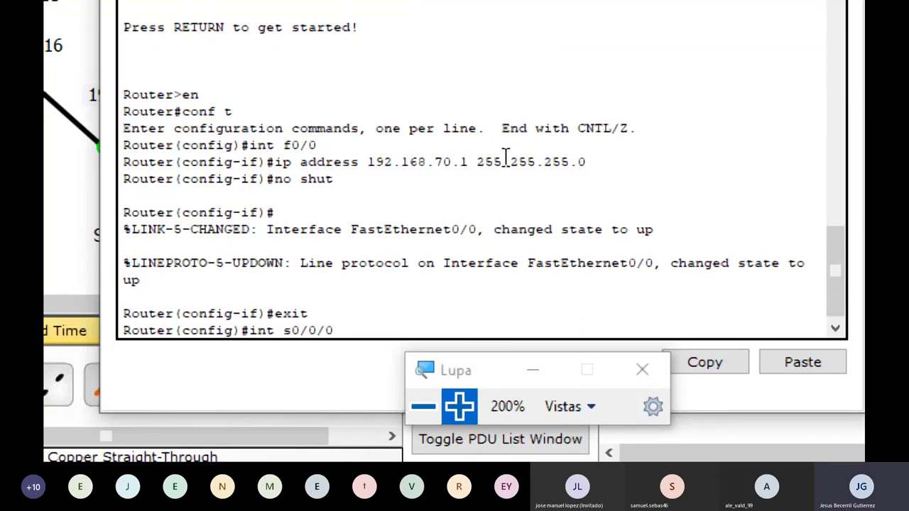
key(Return)
text(ip)
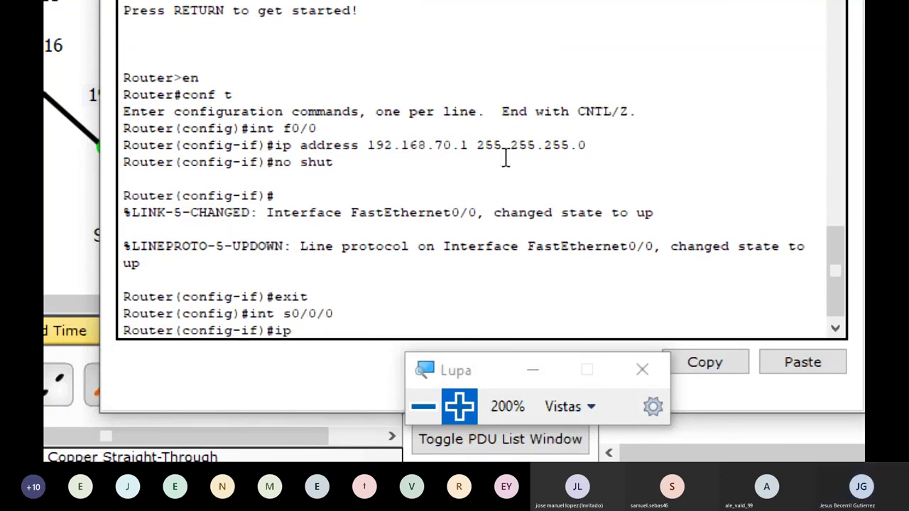
text( address 20.0.)
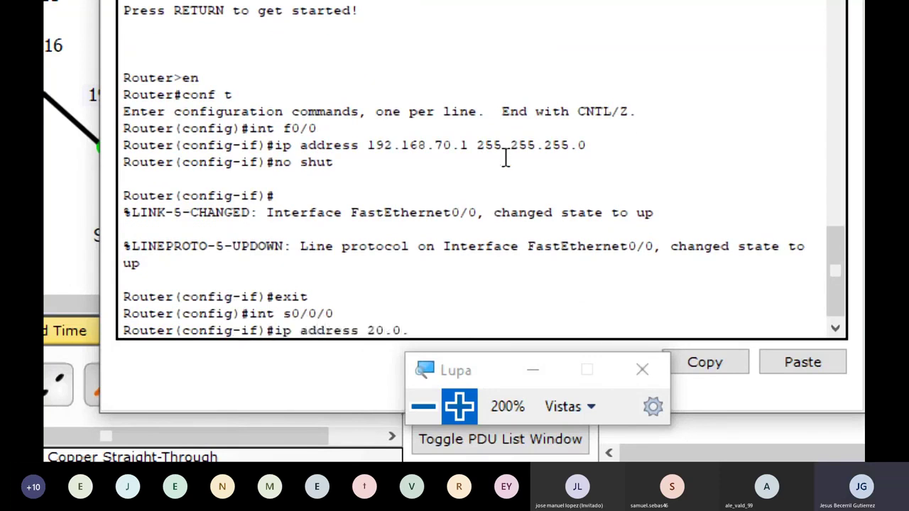
text(0.2 255.0.0.0)
key(Return)
text(no)
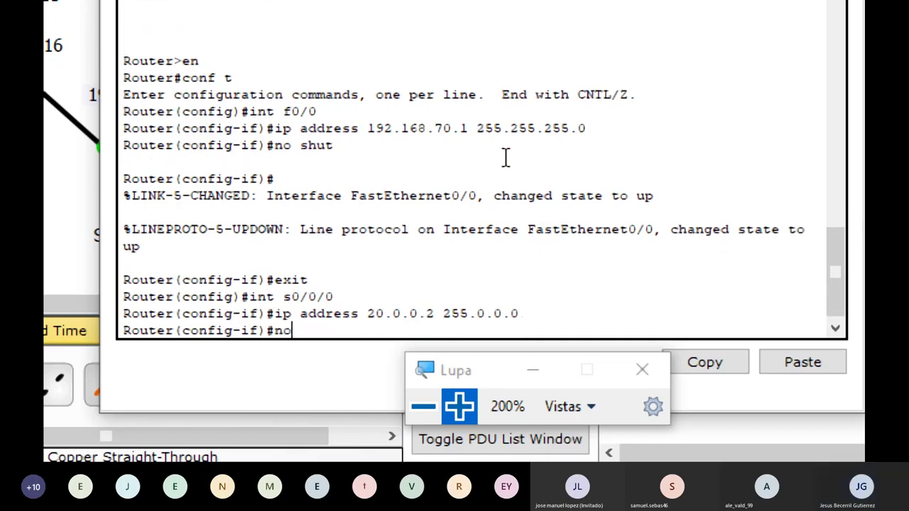
text( shut)
key(Return)
text(exit)
key(Return)
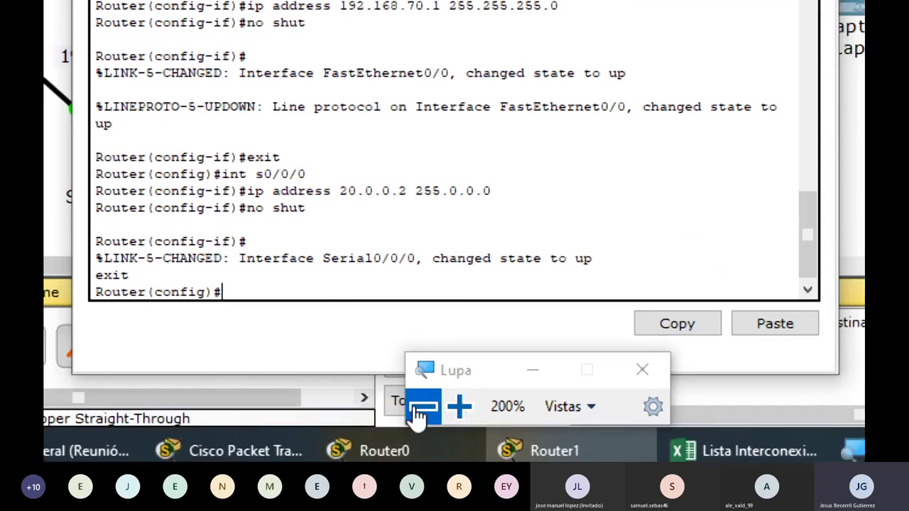
Step: Start EIGRP routing process 1 on Router1
click(418, 410)
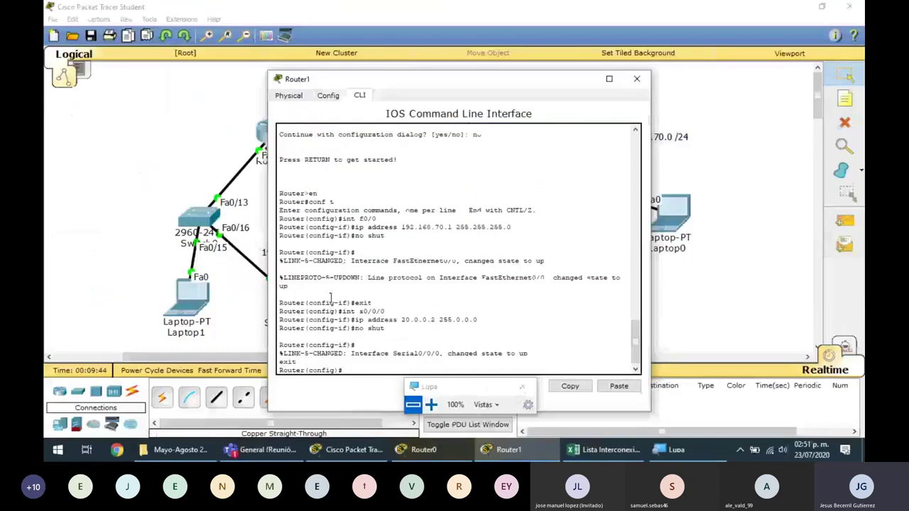
click(347, 449)
click(504, 134)
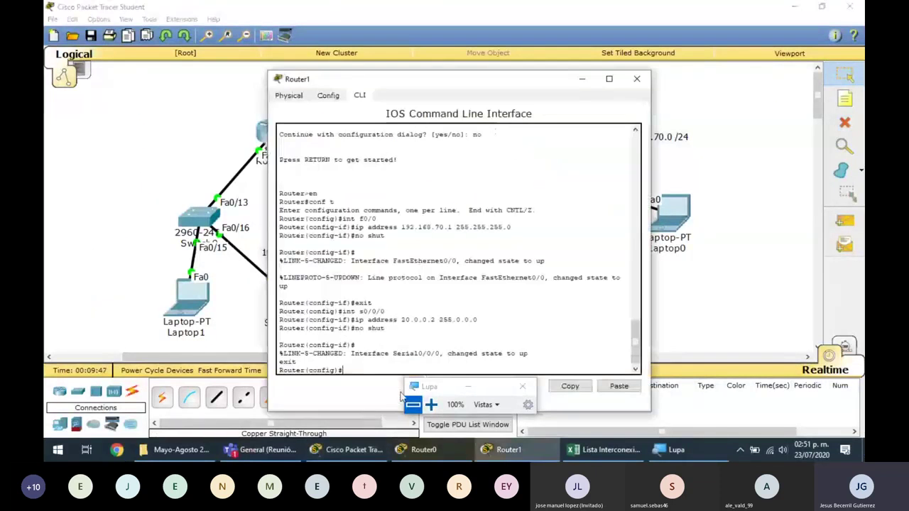
click(438, 410)
key(Return)
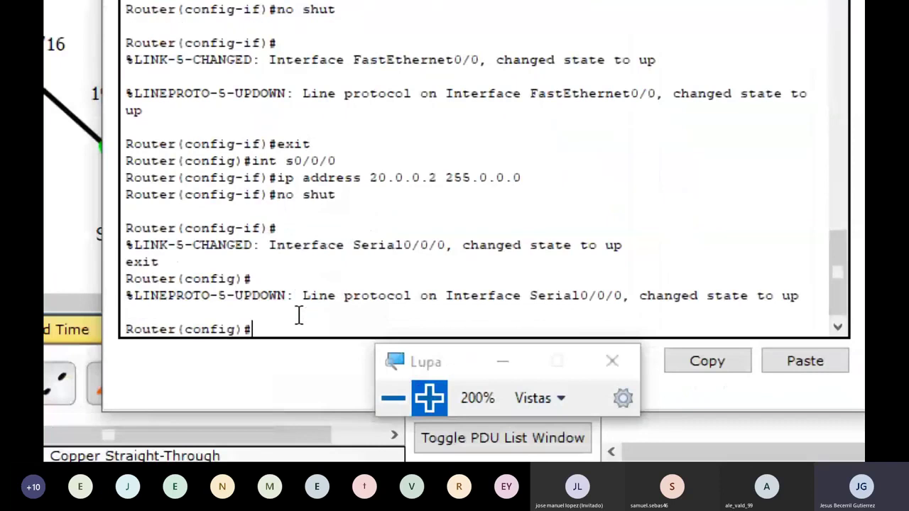
text(router eigrp 1)
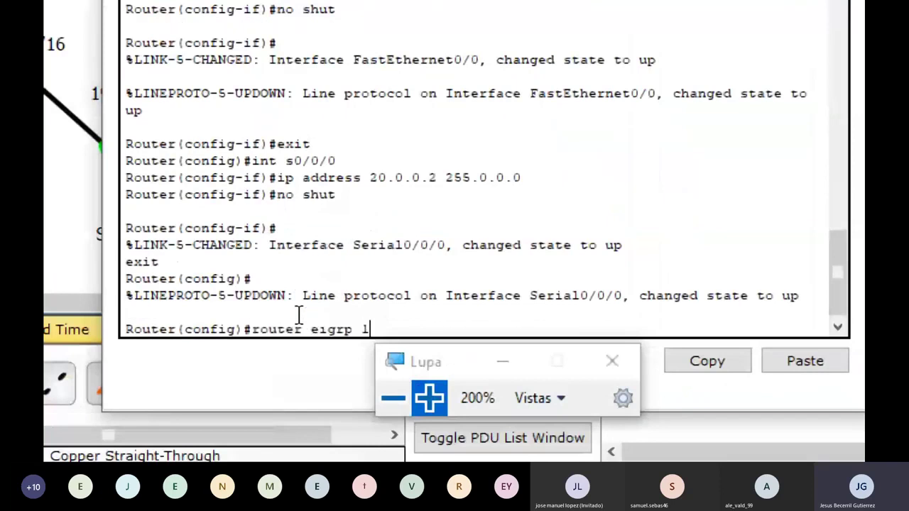
key(Return)
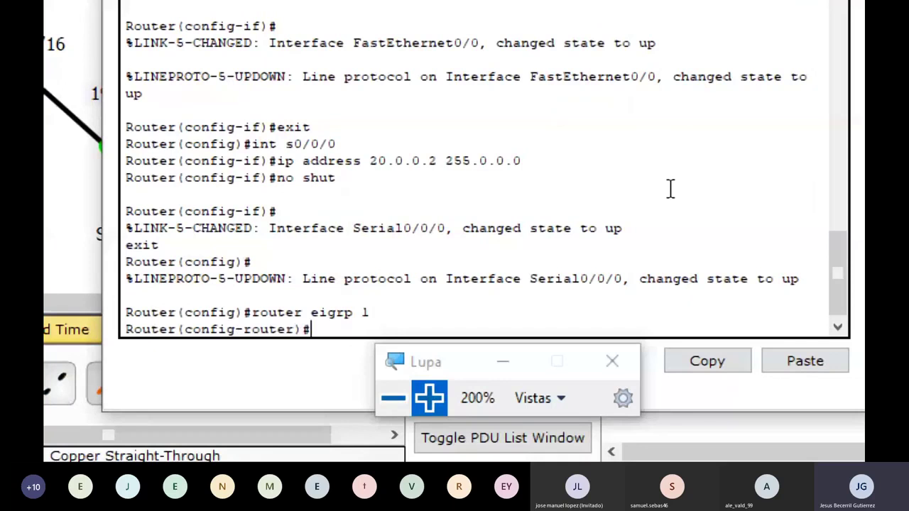
Step: Add networks 192.168.70.0 0.0.0.255 and 8.0.0.0 0.255.255.255 to Router1's EIGRP process, and exit router configuration
text(network 192.168.70.)
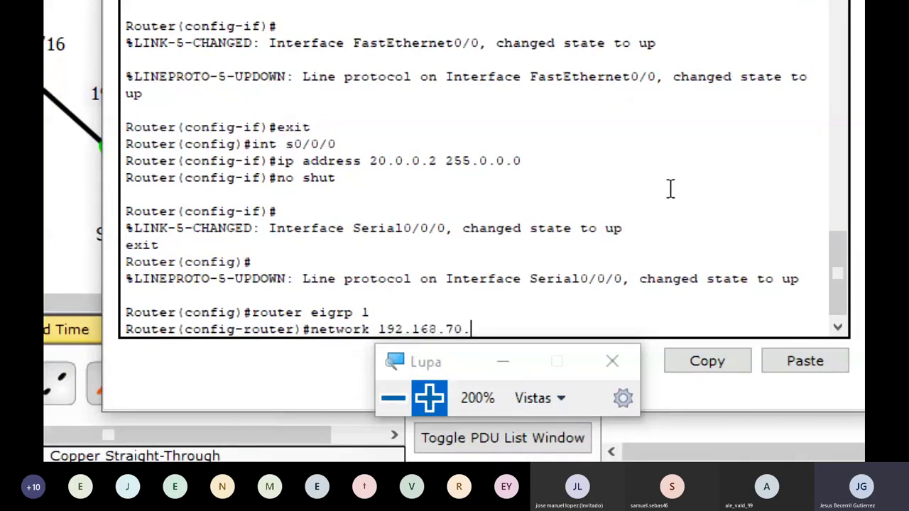
text(0 0.0.0.255)
key(Return)
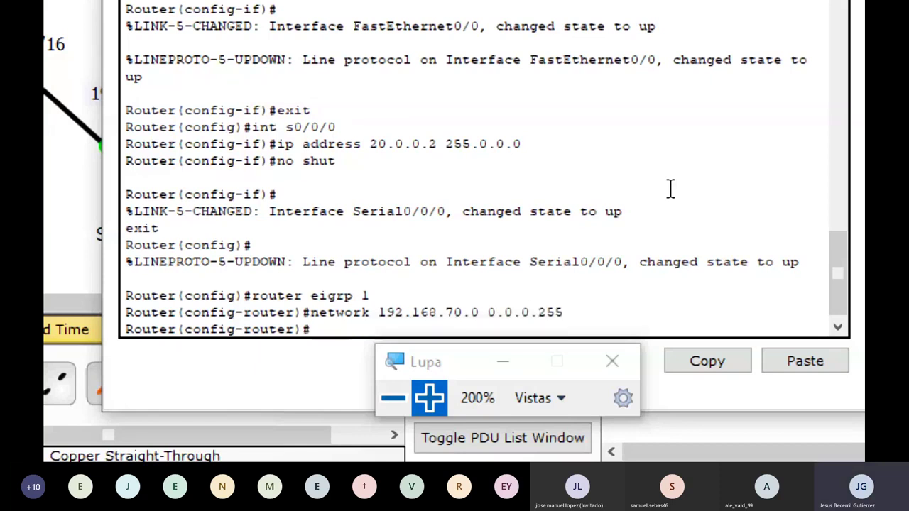
text(network 8.0.0.0)
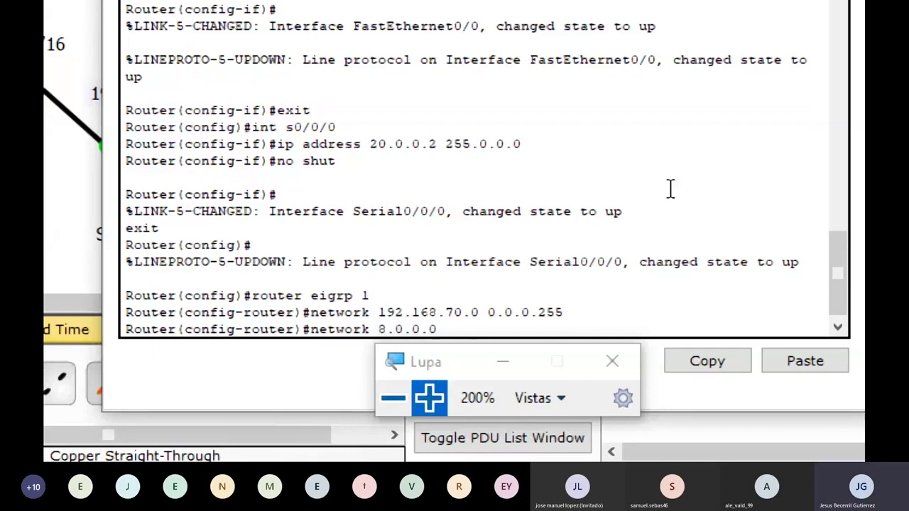
text( 0.255.255.255.)
key(BackSpace)
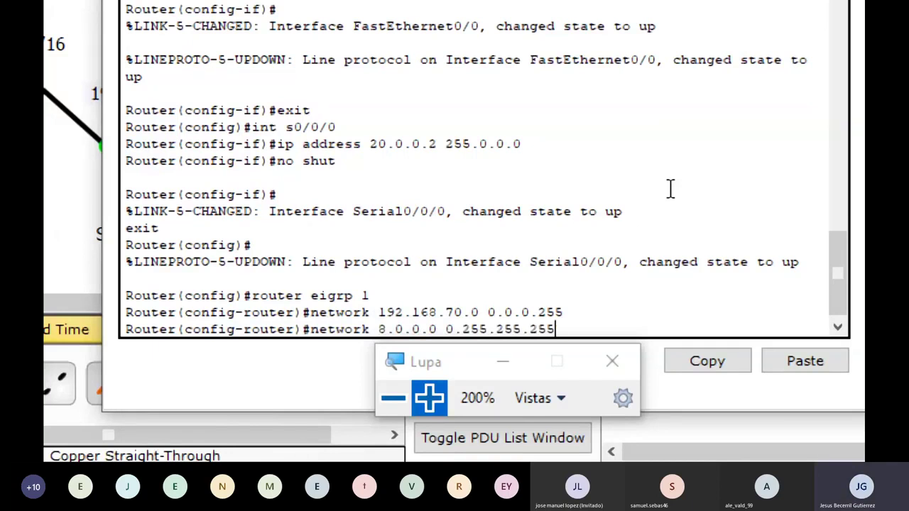
key(Return)
text(no)
key(BackSpace)
key(BackSpace)
text(exit)
key(Return)
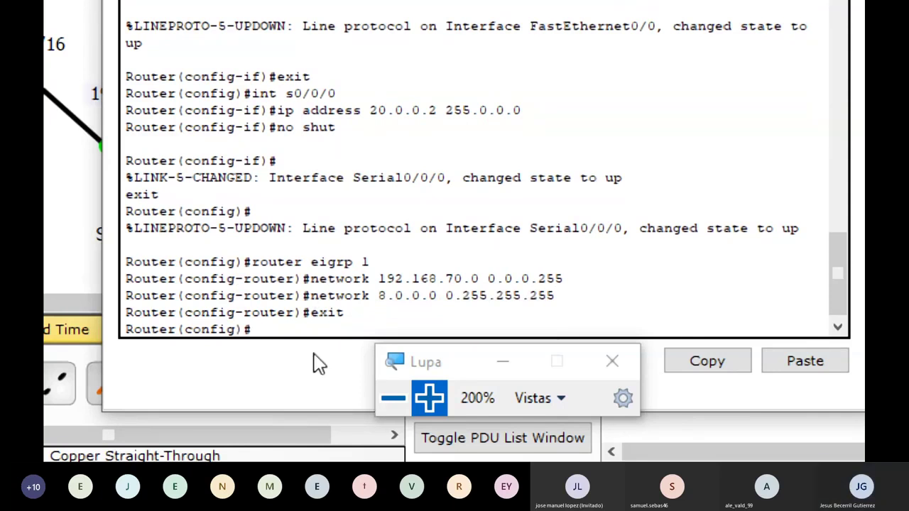
Step: Reset the screen magnification to 100% and close Router1's configuration window
click(392, 411)
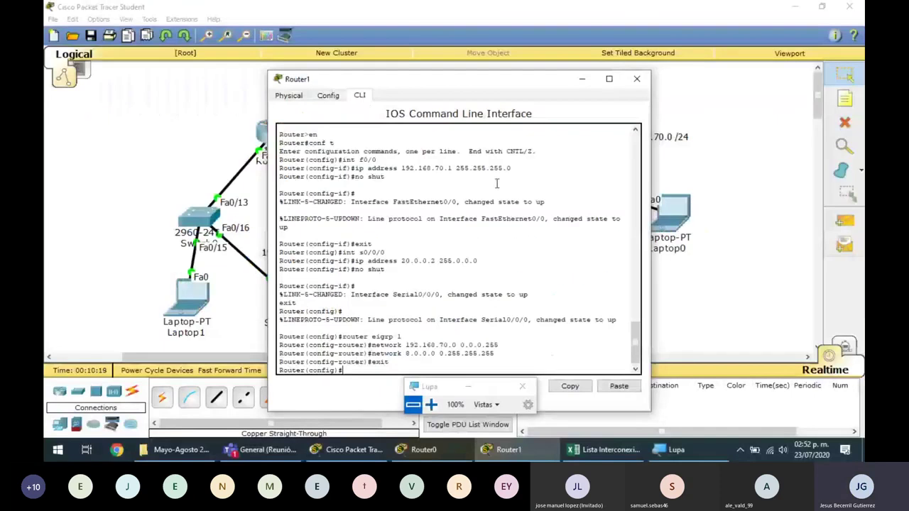
drag(460, 85, 500, 40)
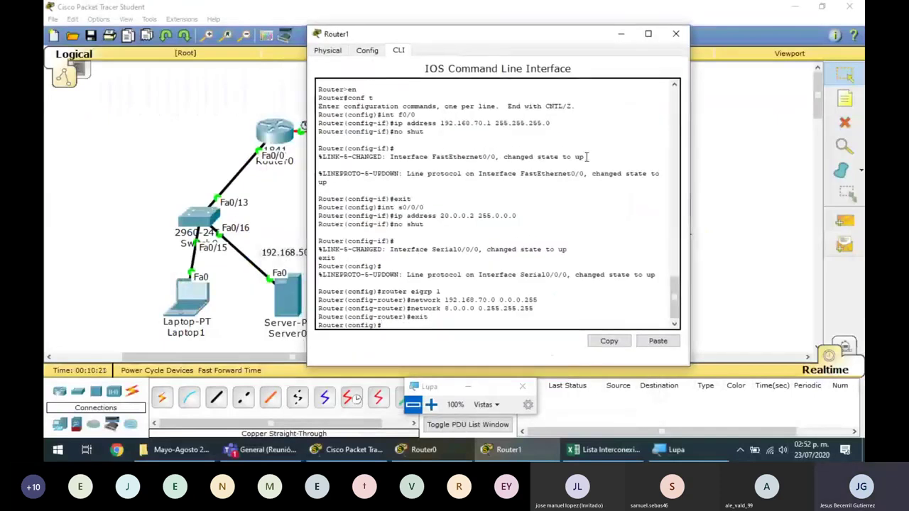
click(675, 33)
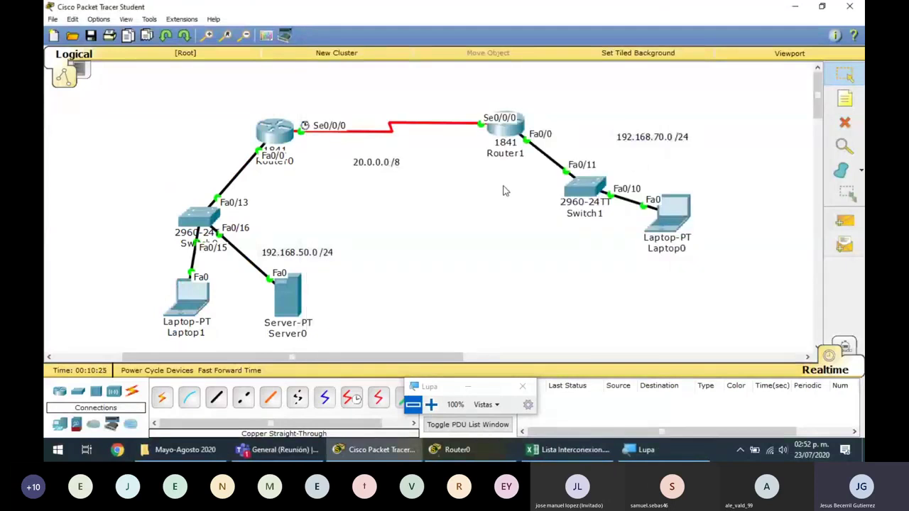
Step: Open Laptop0's IP configuration and set its static IP address to 192.168.70.10
click(679, 234)
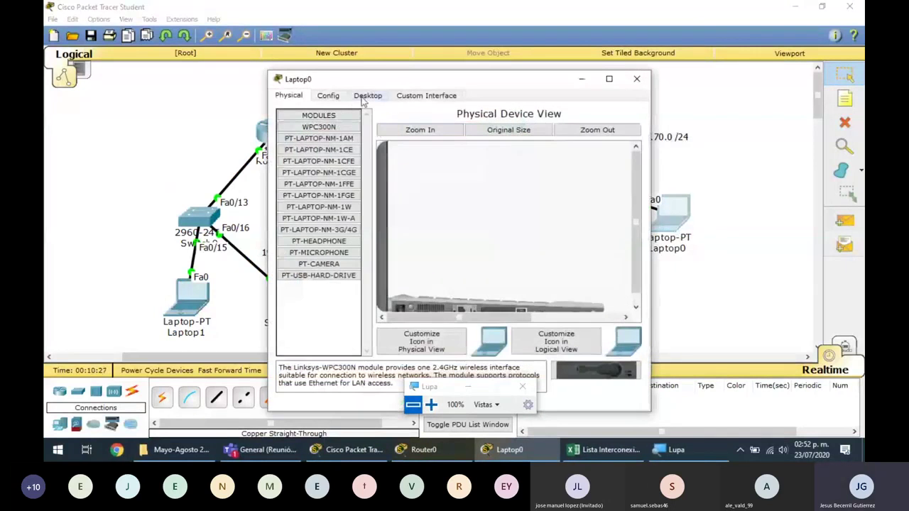
click(368, 95)
click(375, 157)
click(387, 160)
text(192.)
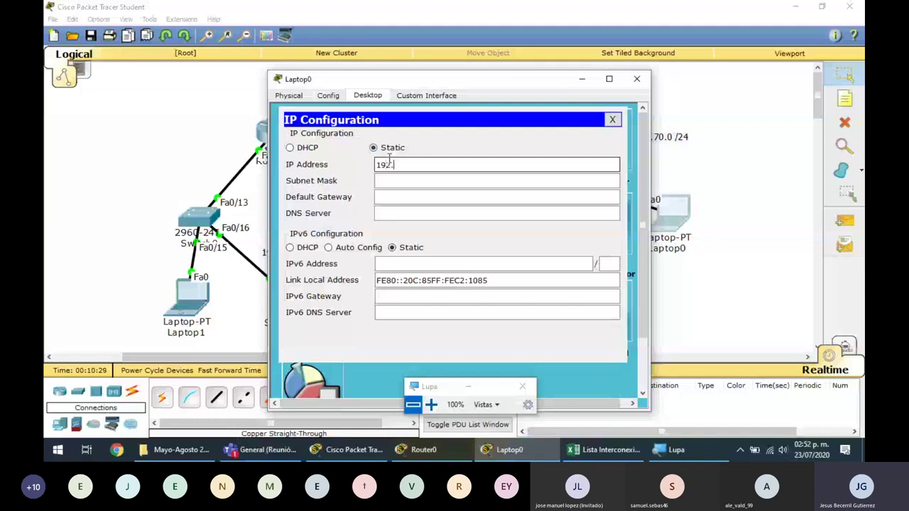
text(168.70.10)
Step: Give Laptop0 the subnet mask 255.255.255.0 and default gateway 192.168.70.1, and close its window
key(ctrl+a)
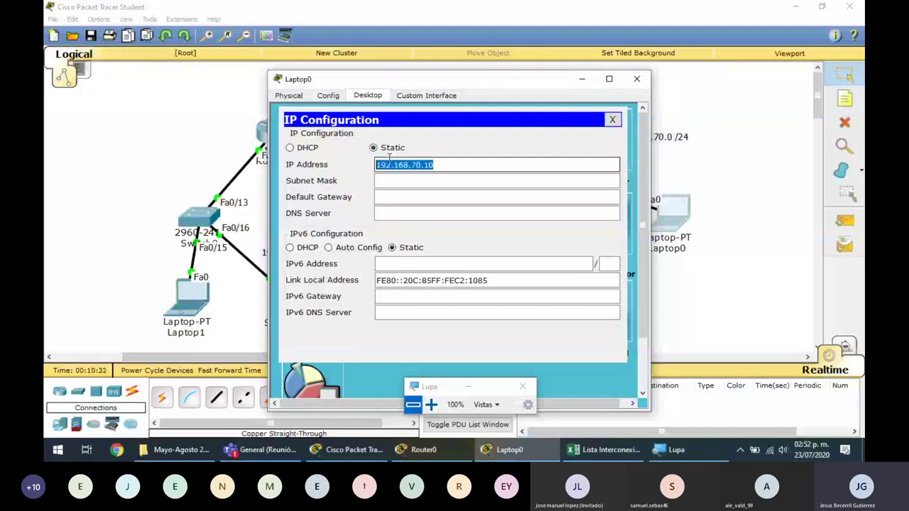
key(ctrl+c)
key(Tab)
key(Tab)
key(ctrl+v)
key(BackSpace)
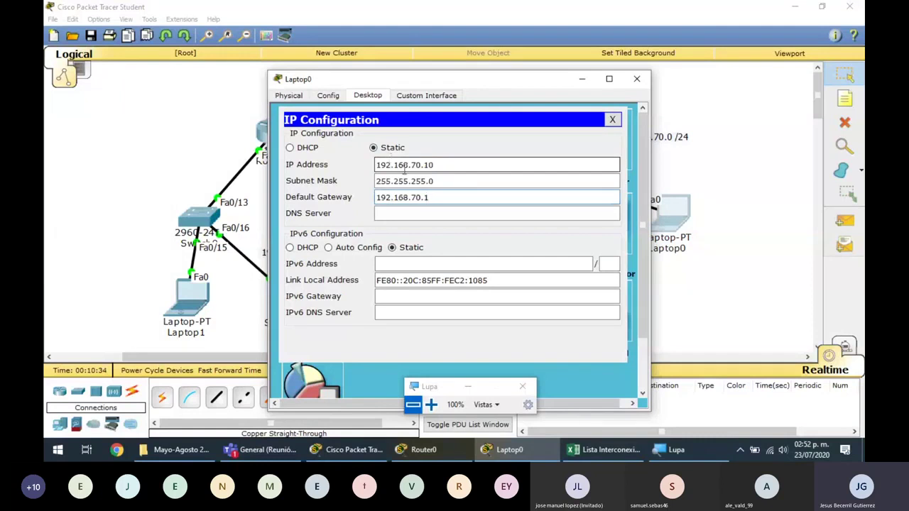
key(BackSpace)
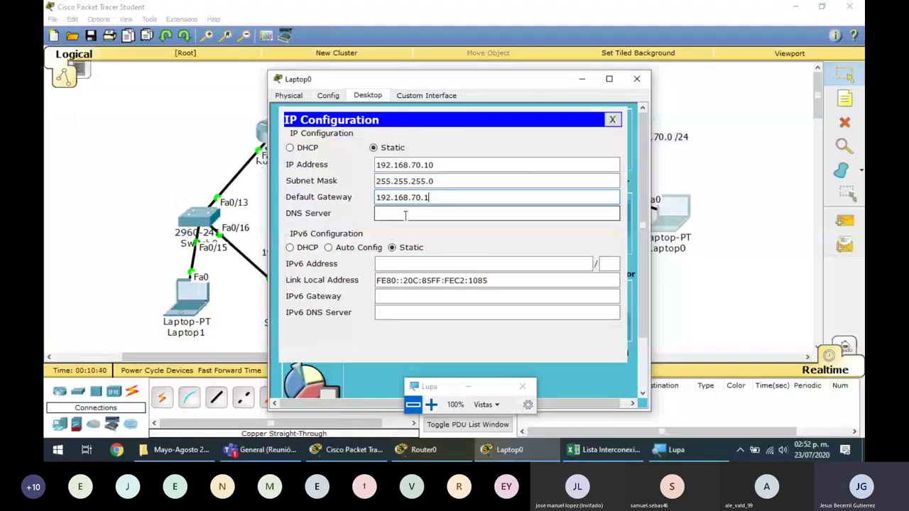
drag(346, 85, 430, 79)
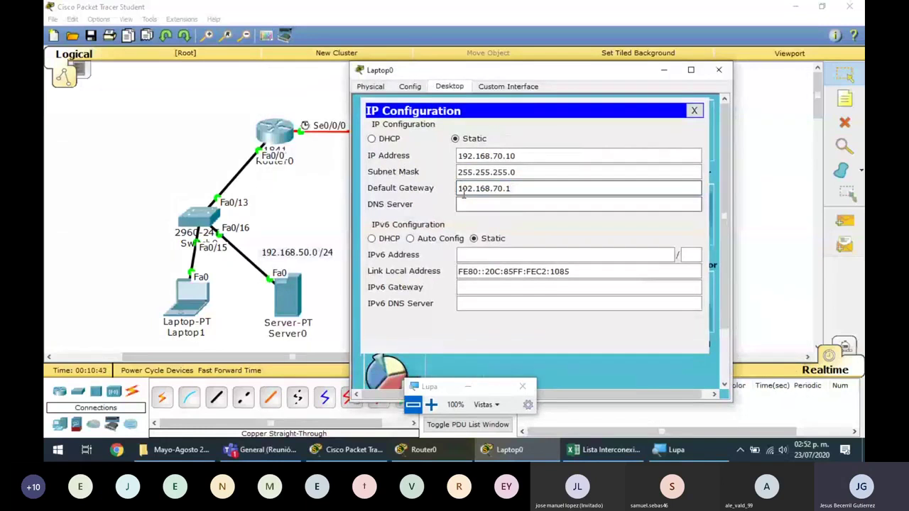
click(717, 70)
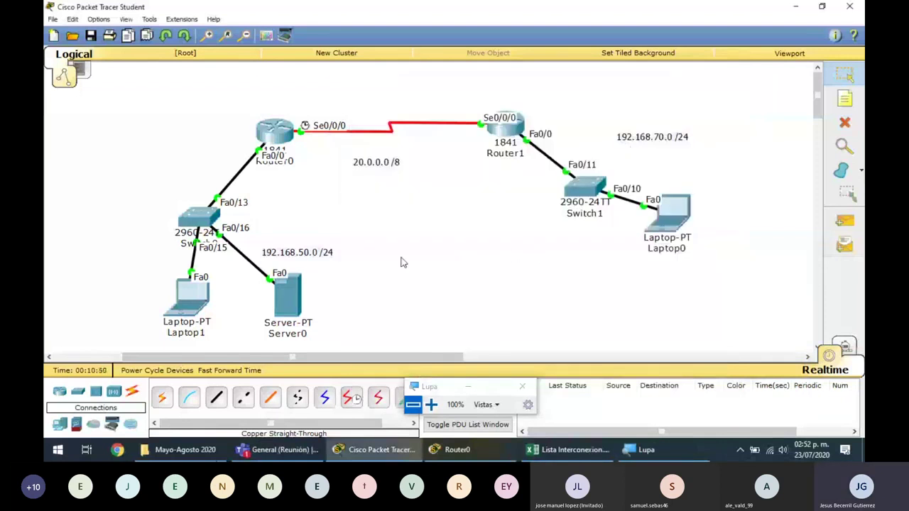
Step: Open Laptop1's IP configuration and set its static IP address to 192.168.50.2 with subnet mask 255.255.255.0
click(188, 316)
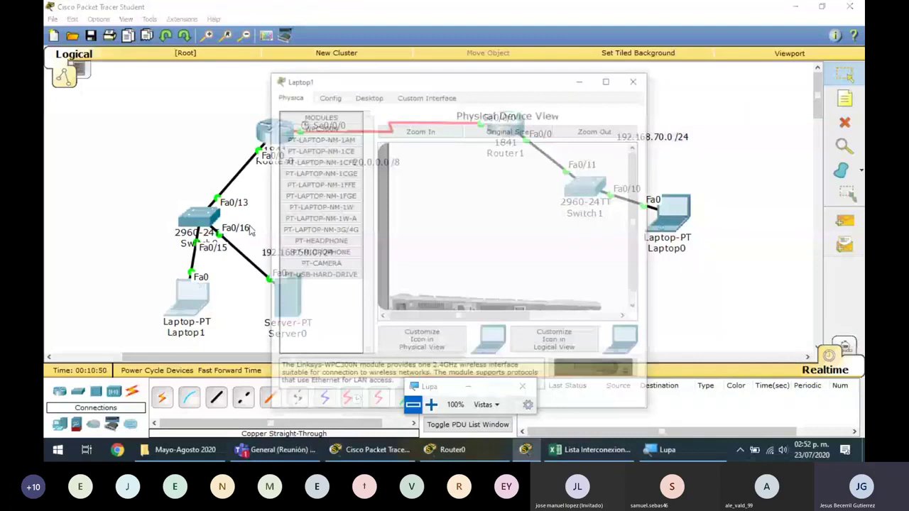
click(368, 97)
click(320, 146)
click(422, 164)
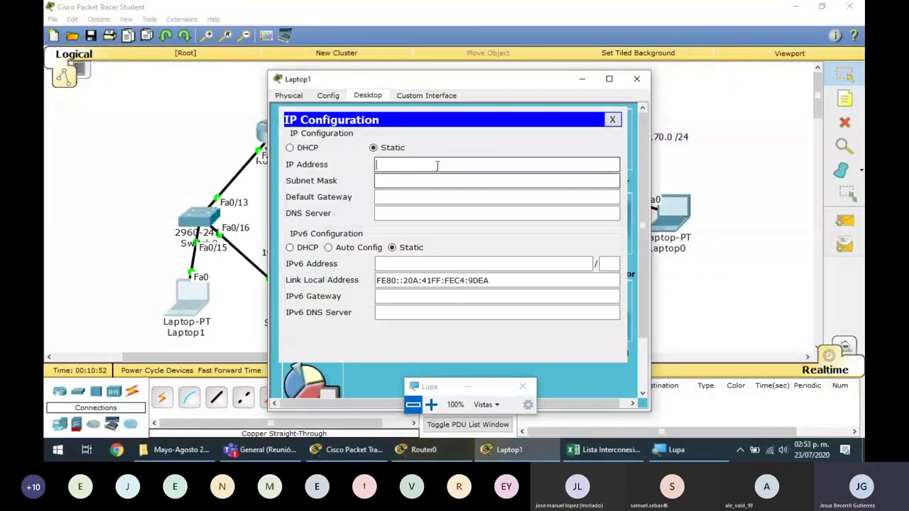
text(192.168.70.10)
key(BackSpace)
key(BackSpace)
key(BackSpace)
key(BackSpace)
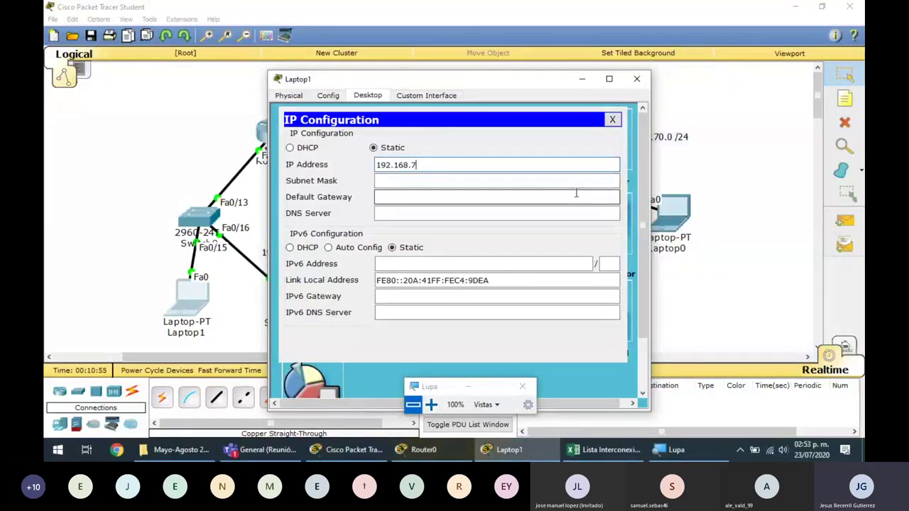
key(BackSpace)
text(50.2)
key(ctrl+a)
key(Tab)
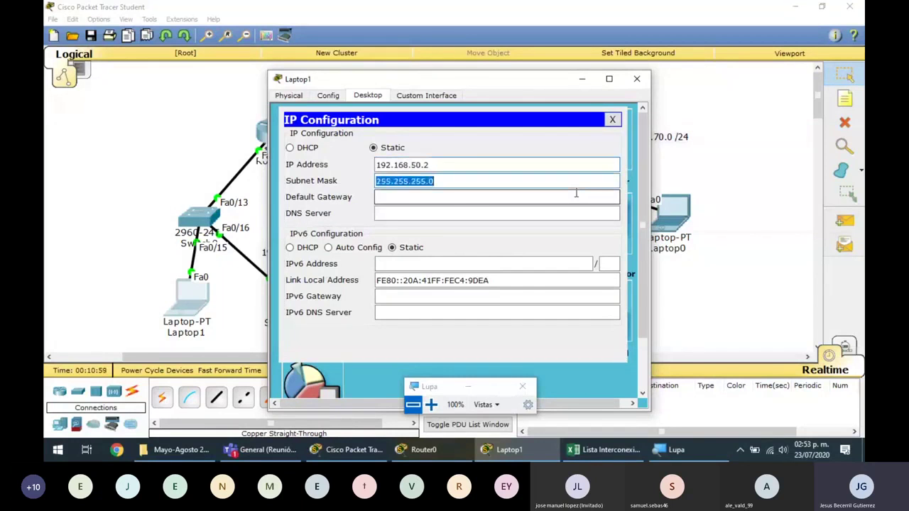
Step: Set Laptop1's default gateway to 192.168.50.1 and close its configuration window
key(Tab)
key(ctrl+v)
key(BackSpace)
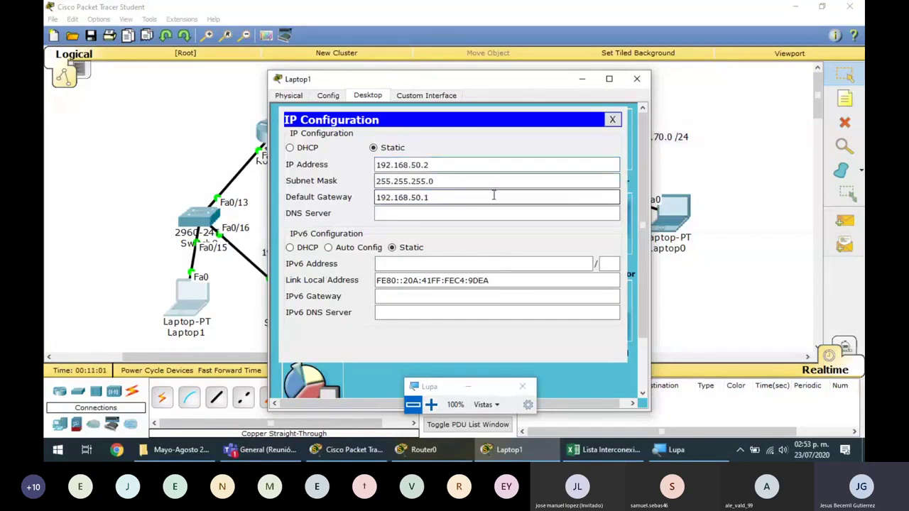
key(Tab)
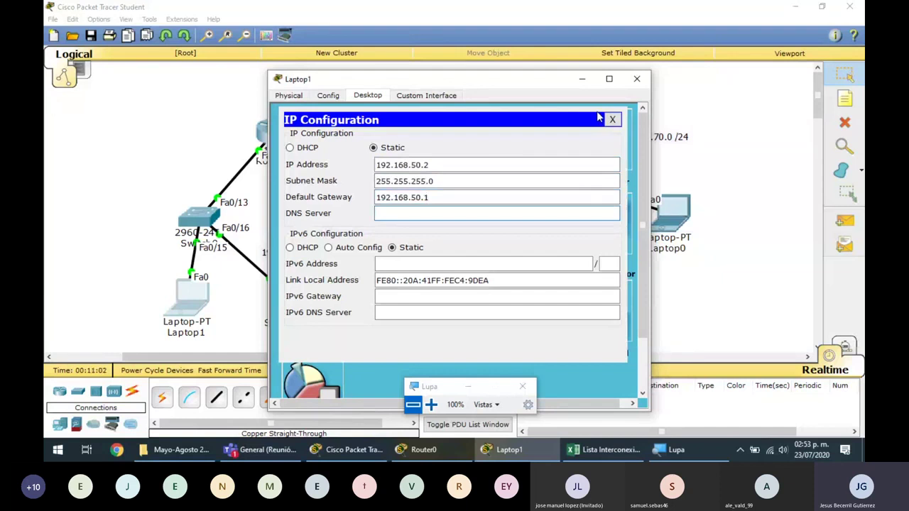
click(636, 78)
Step: Open Server0's IP configuration and set its static IP address to 192.168.50.100
click(288, 305)
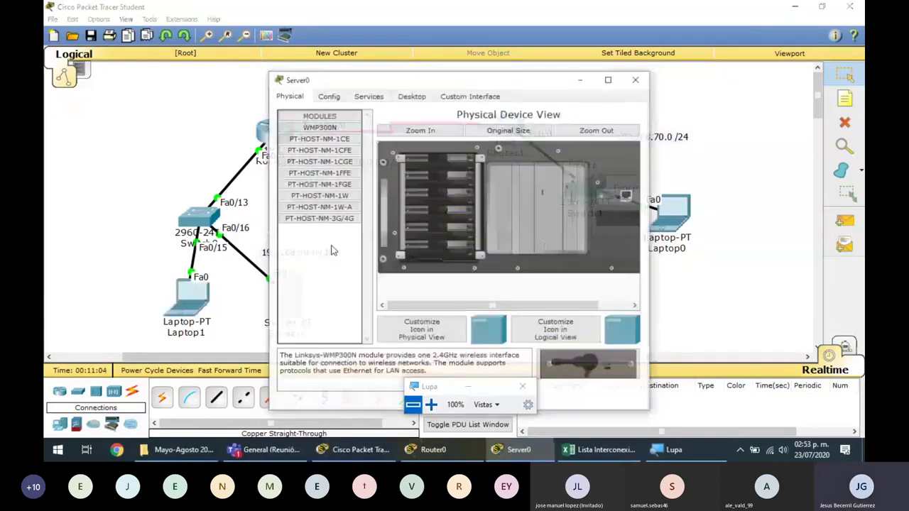
click(327, 95)
click(367, 96)
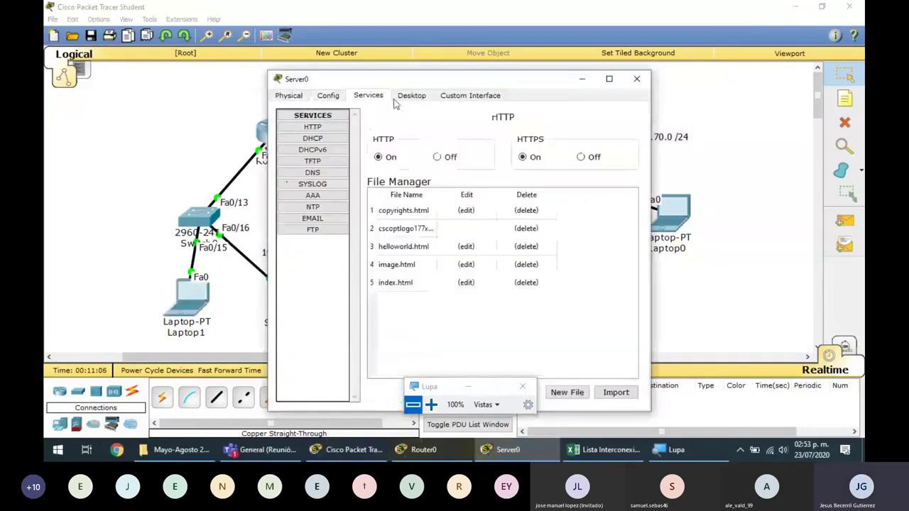
click(410, 96)
click(316, 137)
key(BackSpace)
text(100)
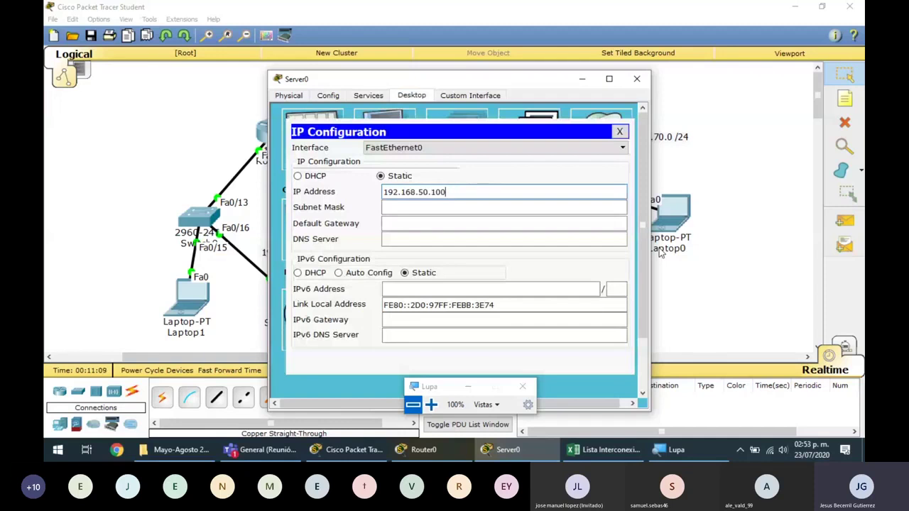
Step: Give Server0 the subnet mask 255.255.255.0 and default gateway 192.168.50.1, and close its window
key(ctrl+a)
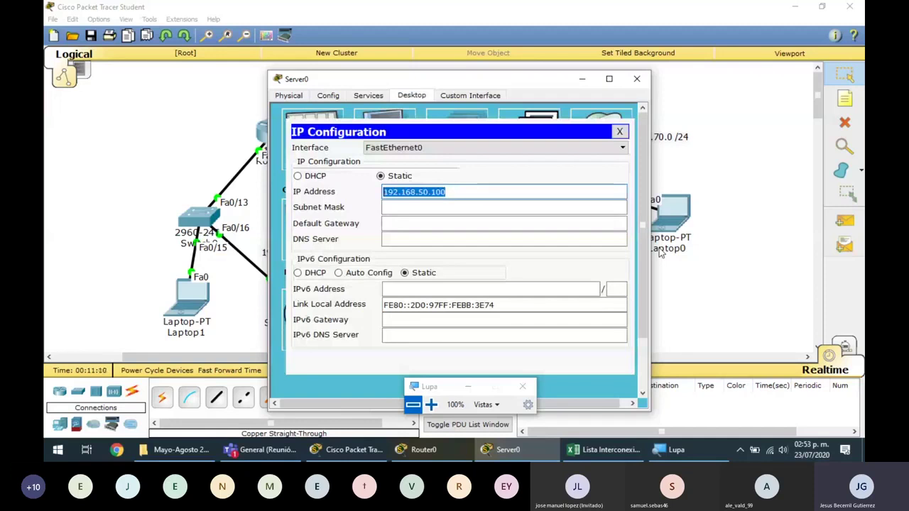
key(Tab)
key(Tab)
text(192.168.50.10)
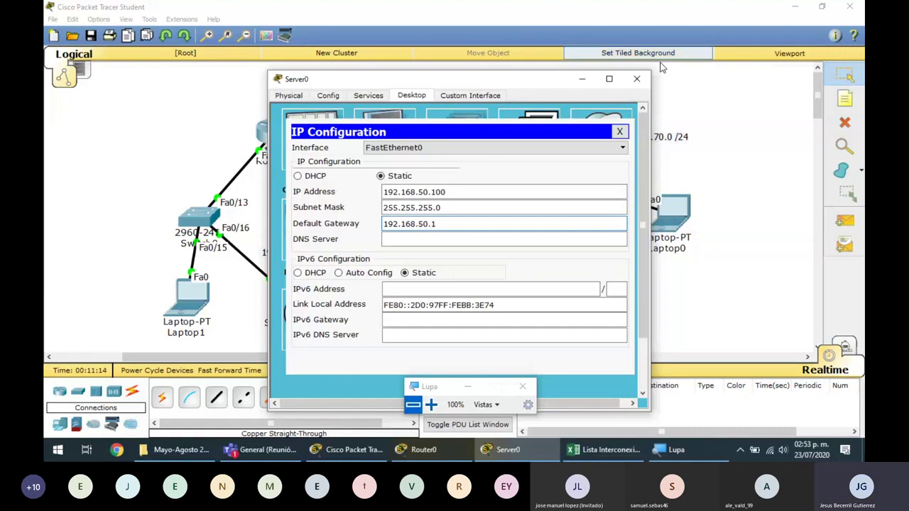
click(636, 79)
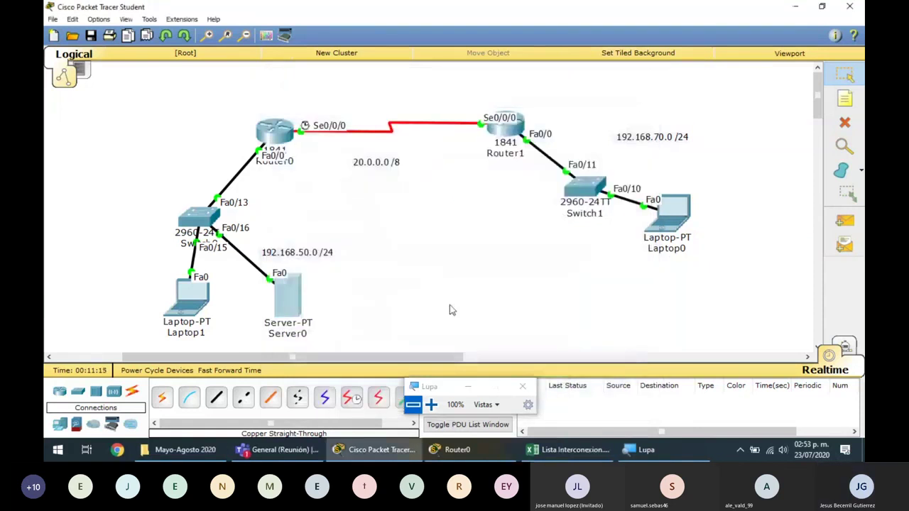
Step: Test connectivity by sending simple PDUs from Server0 to Laptop1, Router0 and Router1
click(303, 294)
click(188, 298)
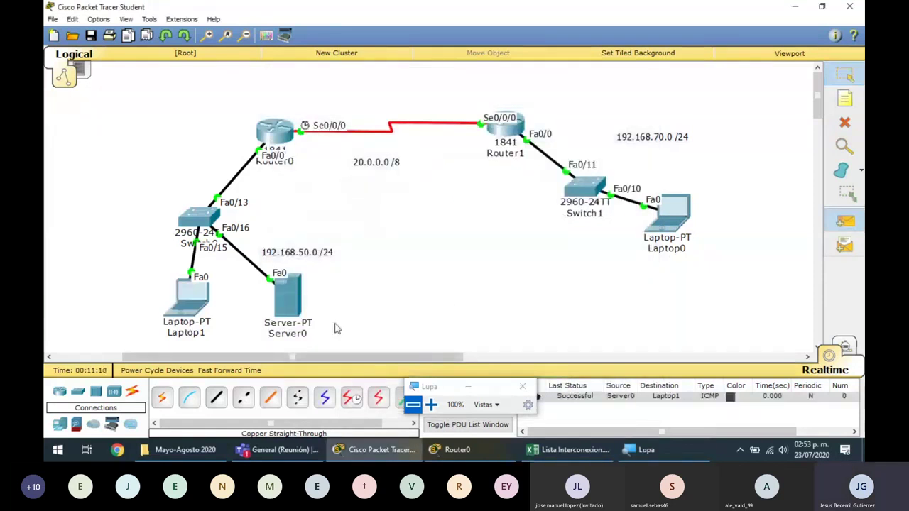
click(278, 131)
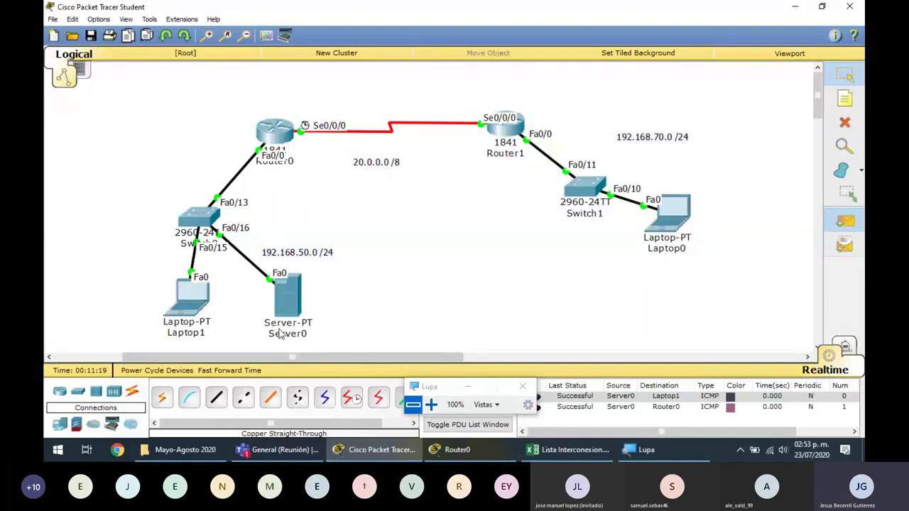
click(506, 128)
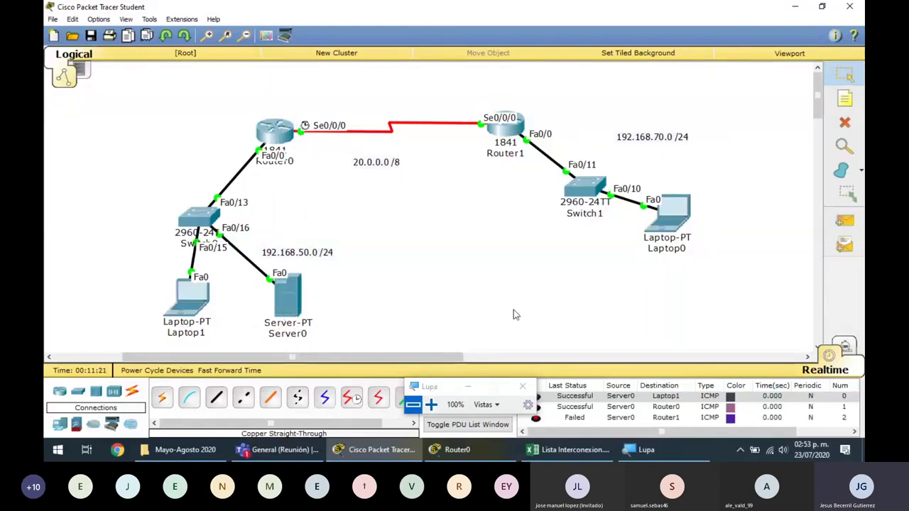
Step: Clear the PDU list of Scenario 0 and send a simple PDU from Laptop0 to Router1
key(p)
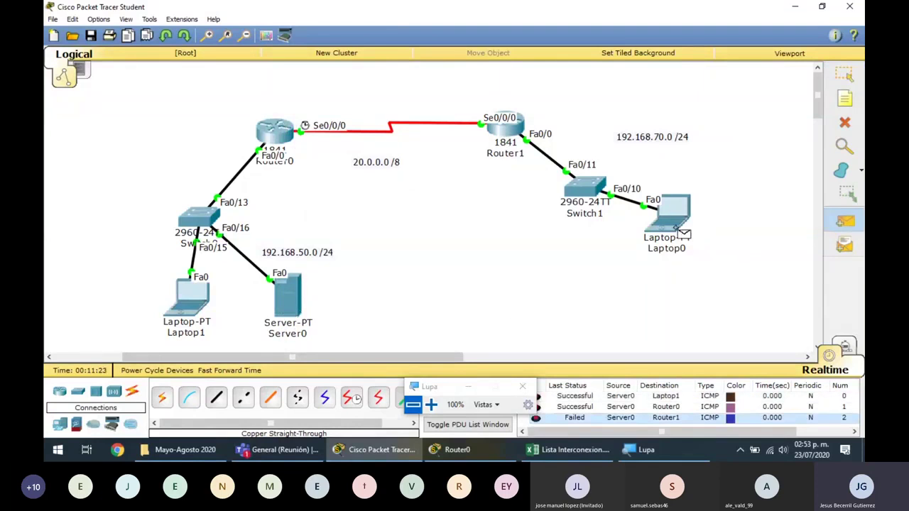
click(678, 229)
click(576, 193)
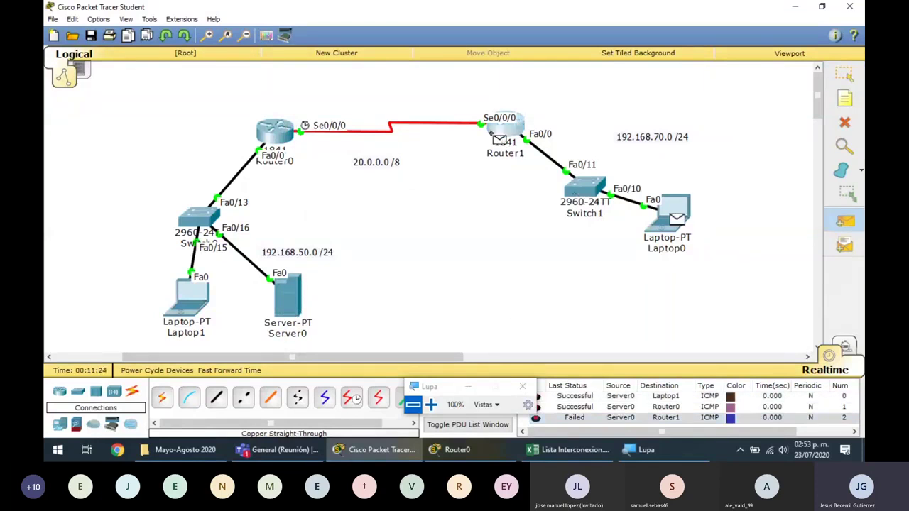
drag(448, 393, 463, 311)
click(490, 407)
key(p)
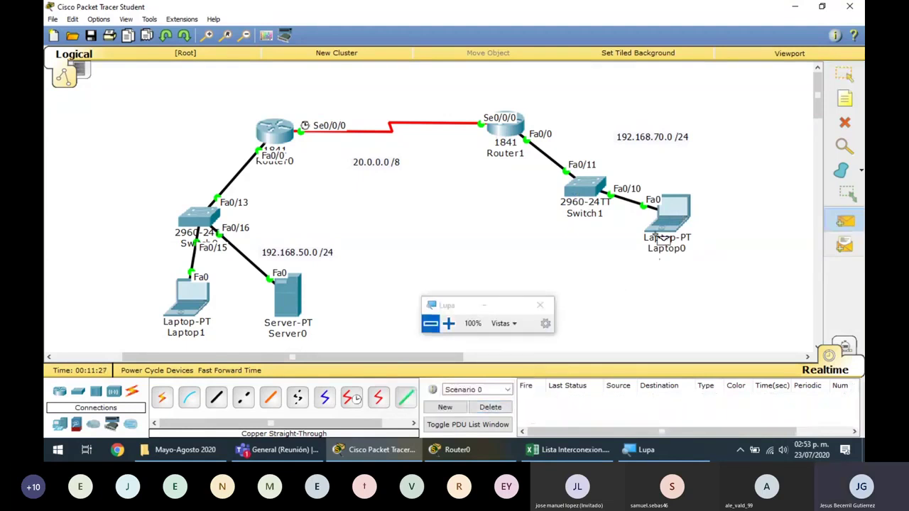
click(658, 237)
click(504, 135)
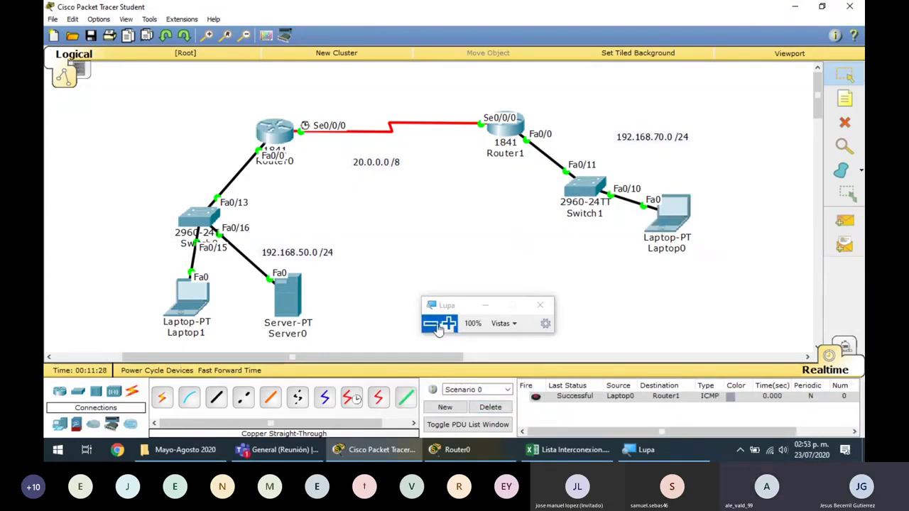
Step: Open Router0's command line and check its EIGRP network statements
click(284, 133)
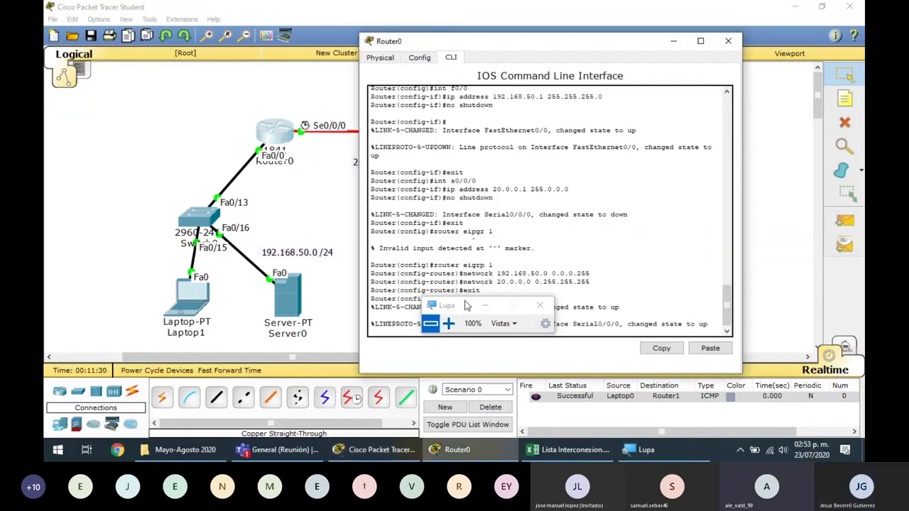
drag(465, 307, 201, 353)
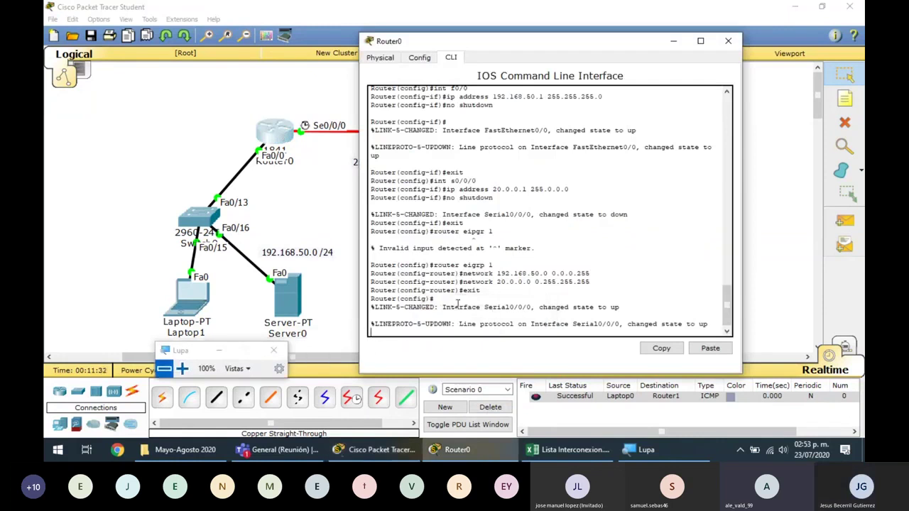
key(Return)
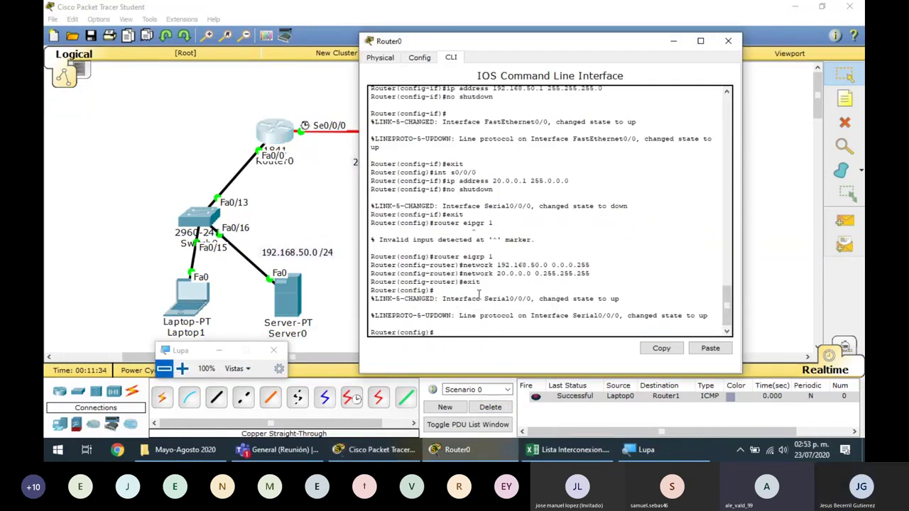
Step: Open Router1's command line and enter the configuration of EIGRP process 1
click(490, 123)
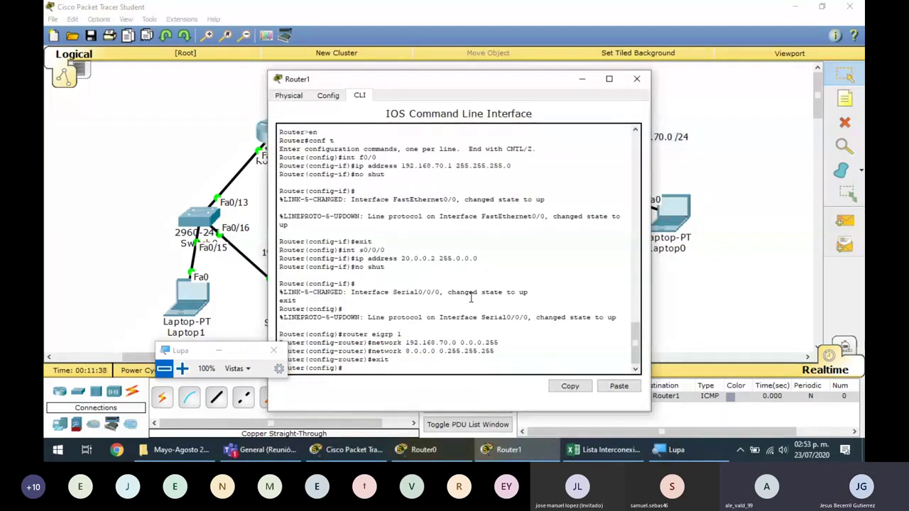
text(router eigr)
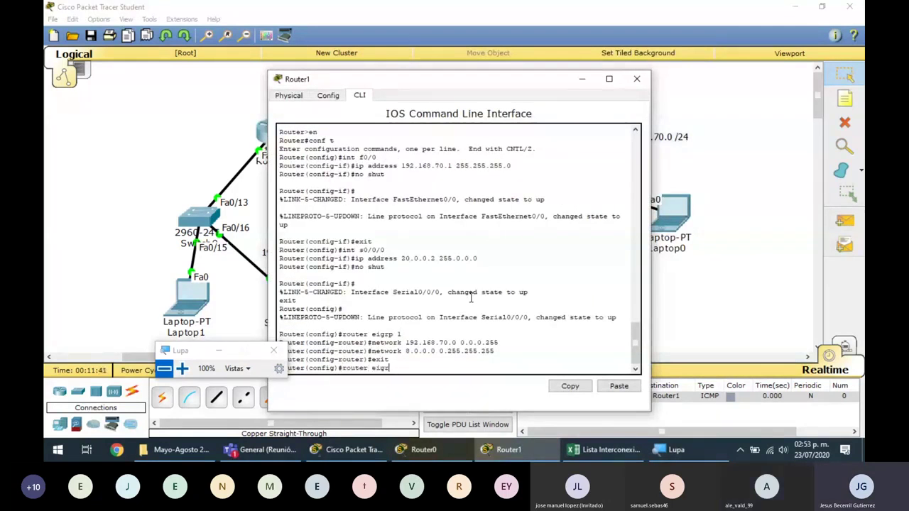
key(BackSpace)
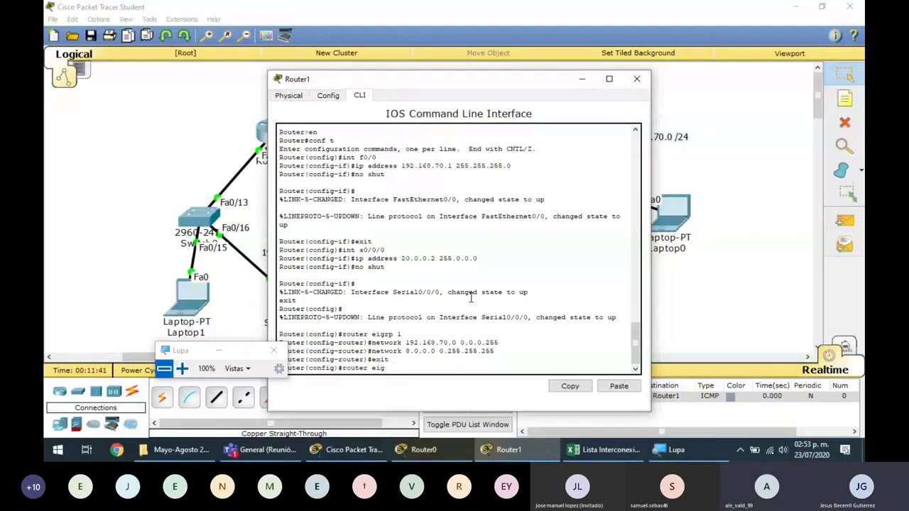
text(rp)
key(Return)
key(Up)
text(1)
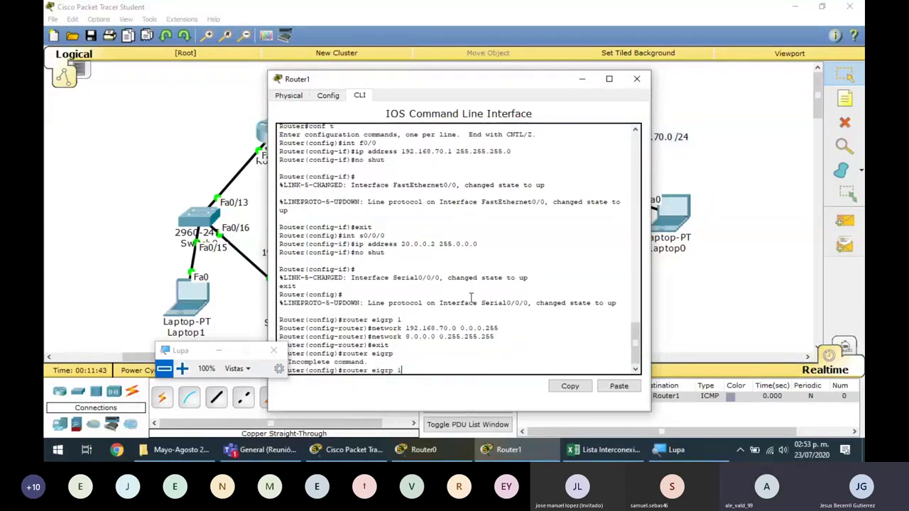
key(Return)
Step: Advertise network 20.0.0.0 with wildcard 0.255.255.255 in Router1's EIGRP process and exit router configuration
key(Up)
key(Up)
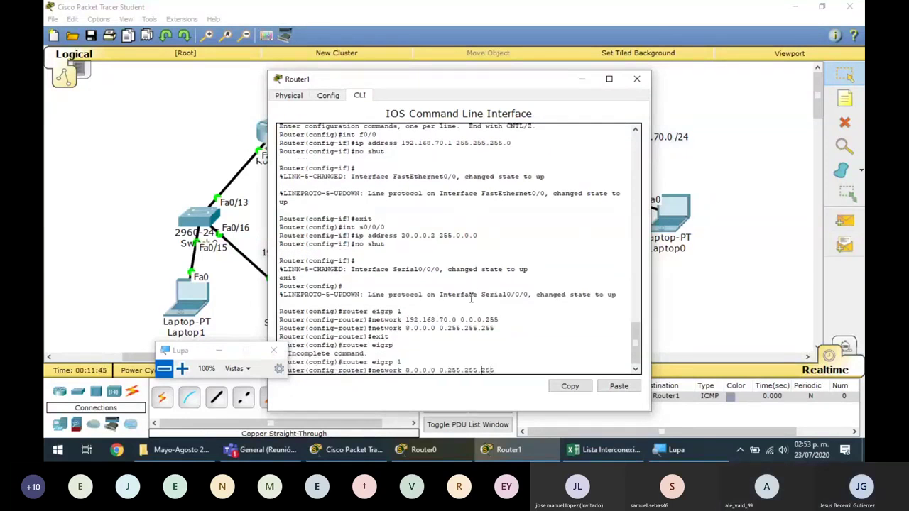
key(Left)
key(Left)
key(Left)
key(Left)
key(Left)
key(Left)
key(Left)
key(Left)
key(Left)
key(Left)
key(Left)
key(Left)
key(Left)
key(Left)
key(Left)
key(Left)
key(Left)
key(Left)
key(Left)
key(Left)
key(BackSpace)
text(20)
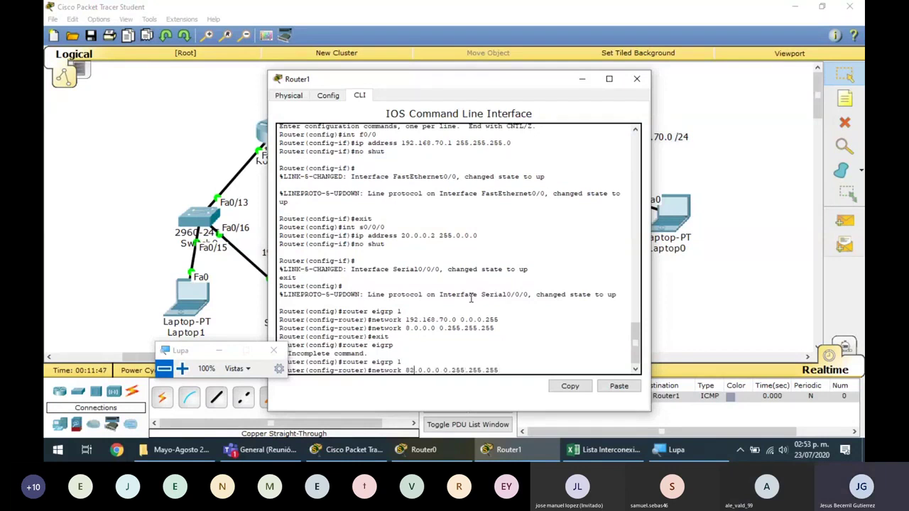
key(Return)
text(er(config-router)#e)
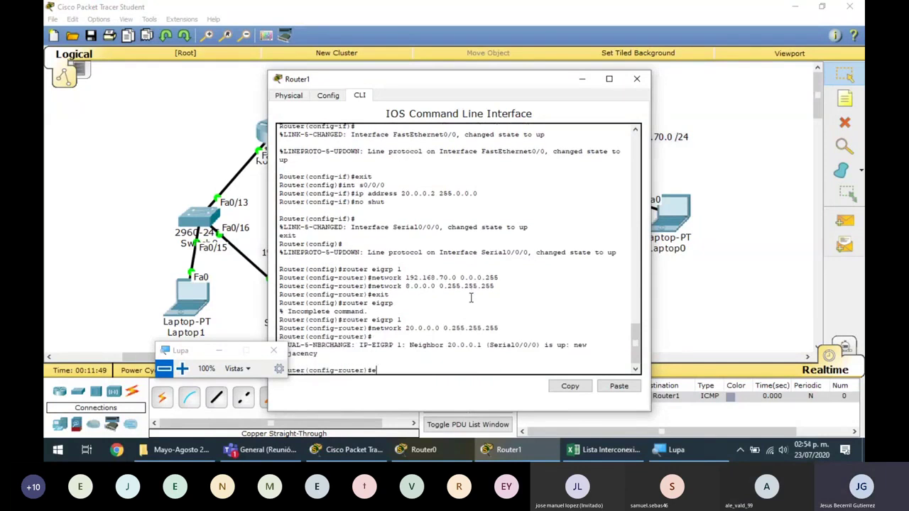
text(xit)
key(Return)
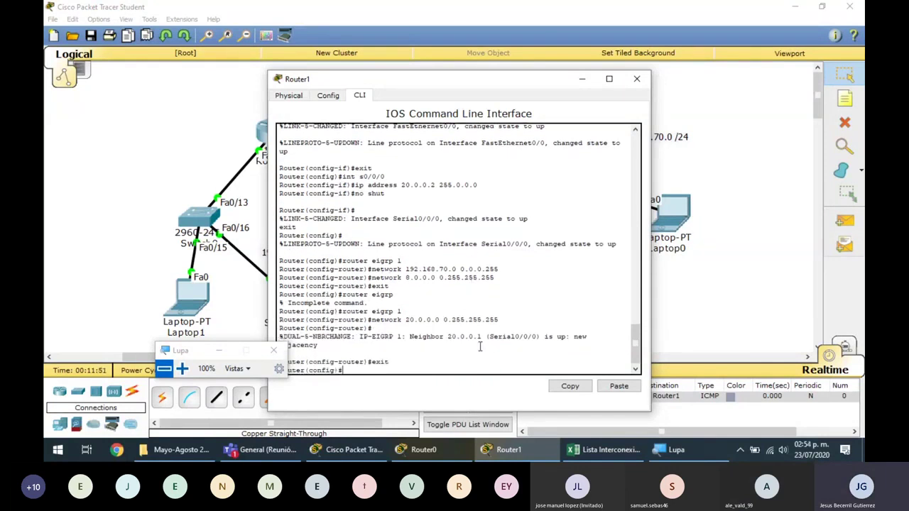
Step: Delete the scenario's previous PDU test and fast-forward the simulation time
click(670, 304)
click(488, 406)
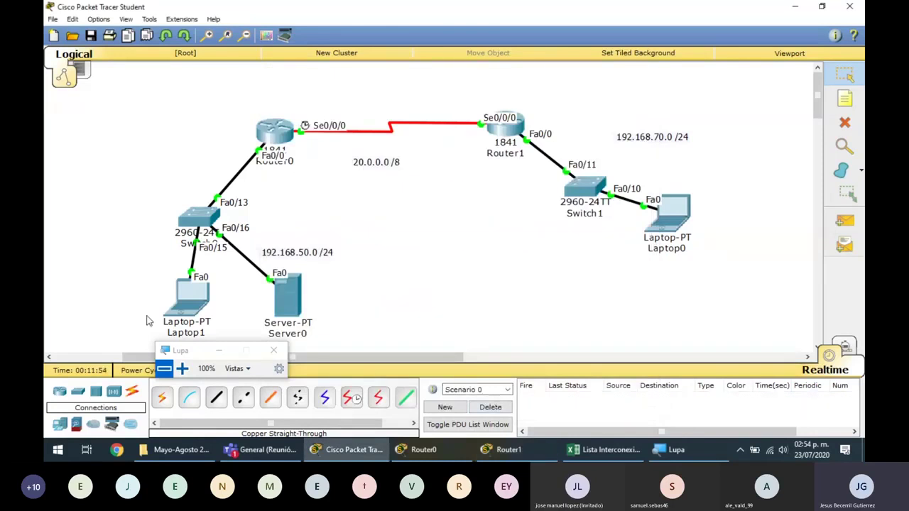
drag(189, 351, 188, 283)
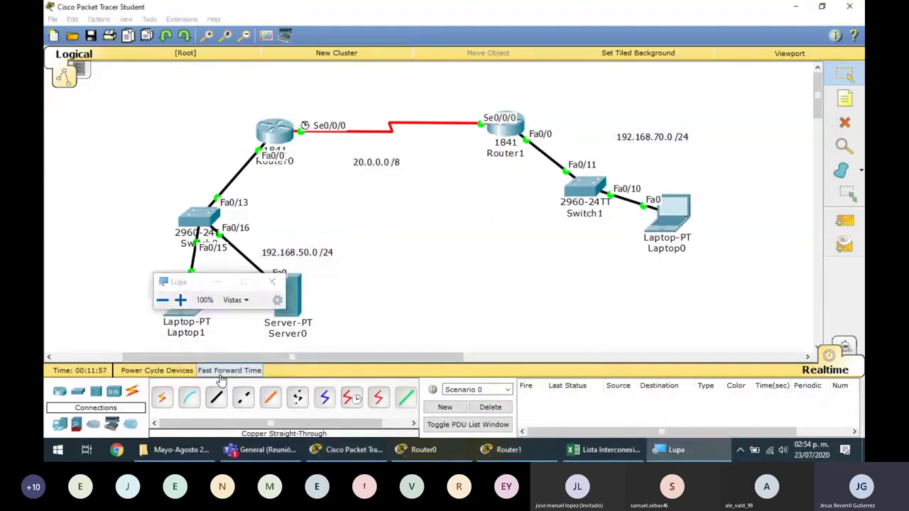
double_click(217, 374)
Step: Test the route with a simple PDU from Laptop0 to Server0, and delete the test from the scenario
click(844, 221)
click(668, 213)
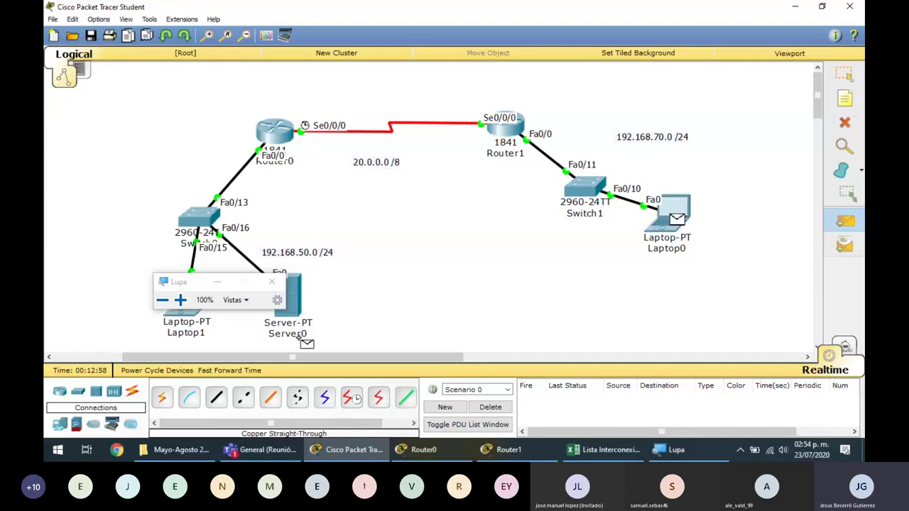
click(295, 302)
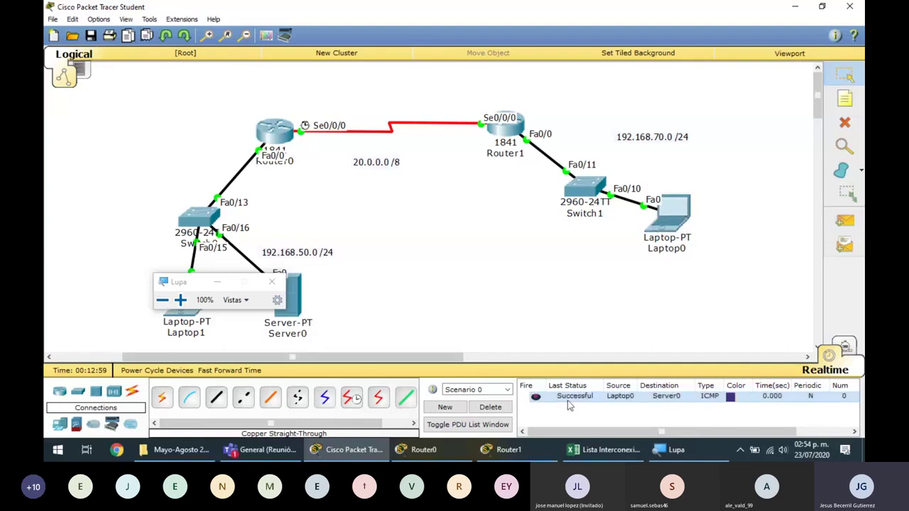
click(490, 407)
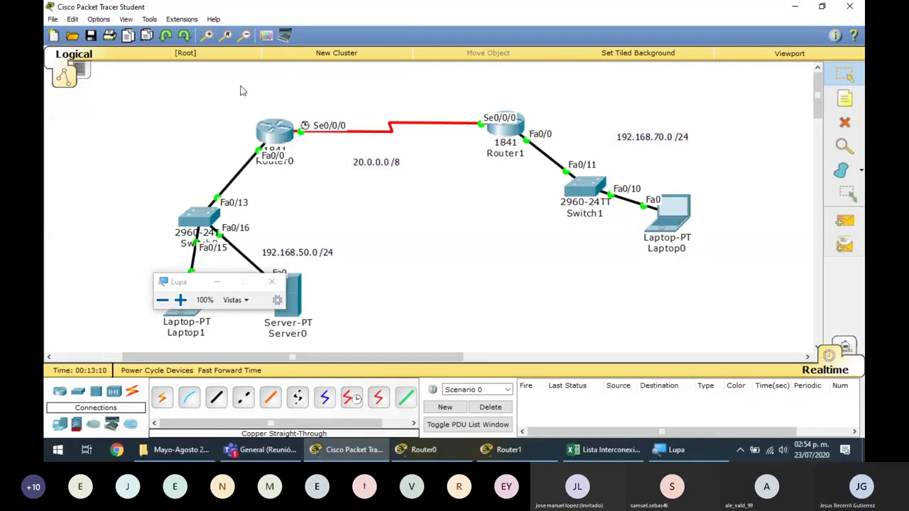
Step: Move Router0 slightly down in the topology, open its command line and set the logging host to 192.168.50.100
drag(269, 136, 265, 152)
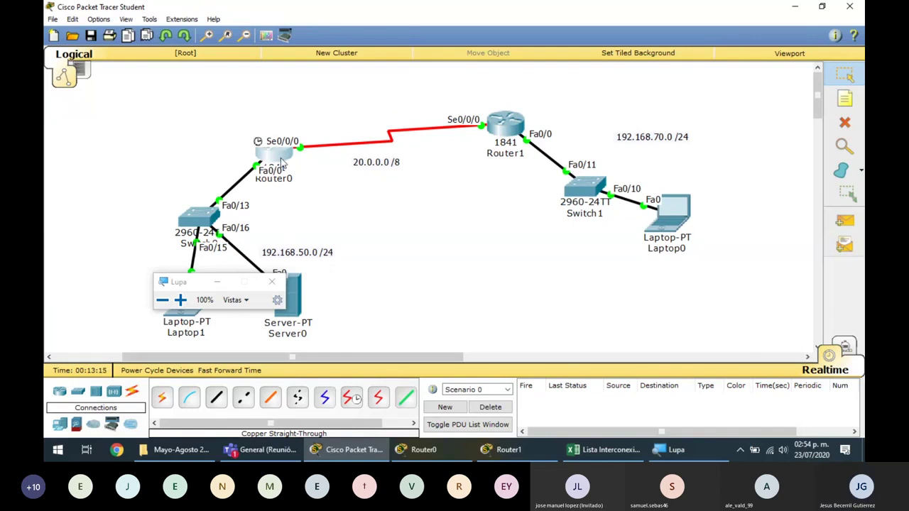
click(283, 164)
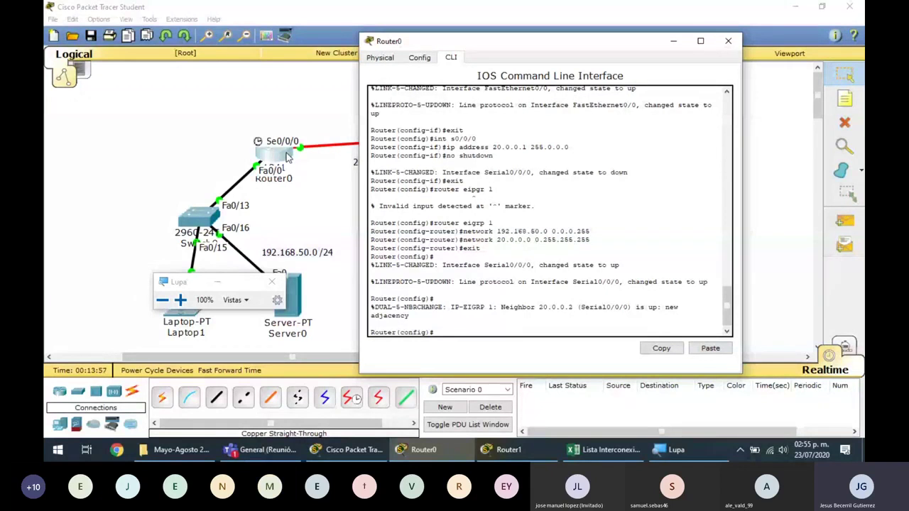
text(logging host)
drag(213, 282, 178, 109)
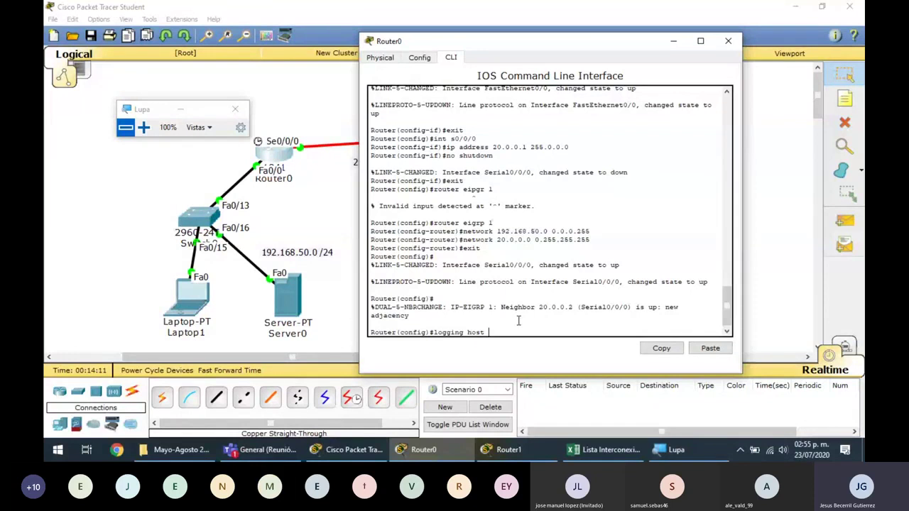
text(192)
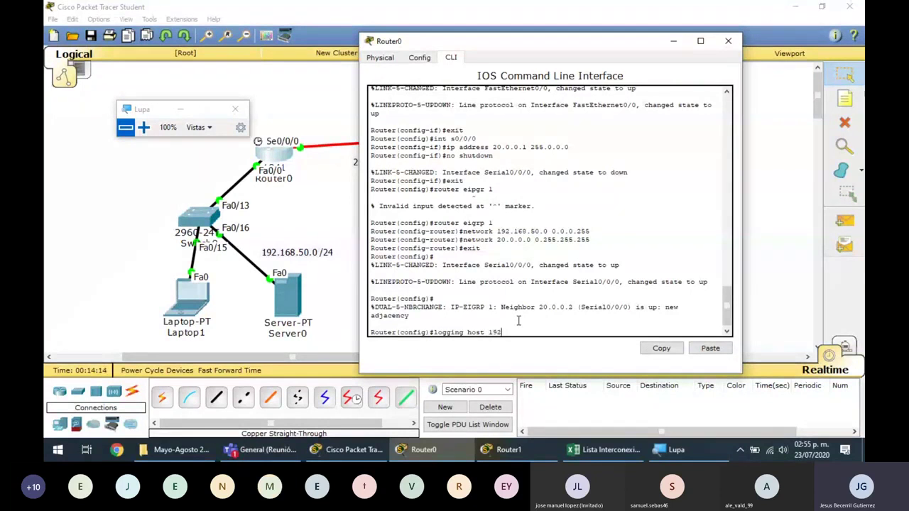
text(.1)
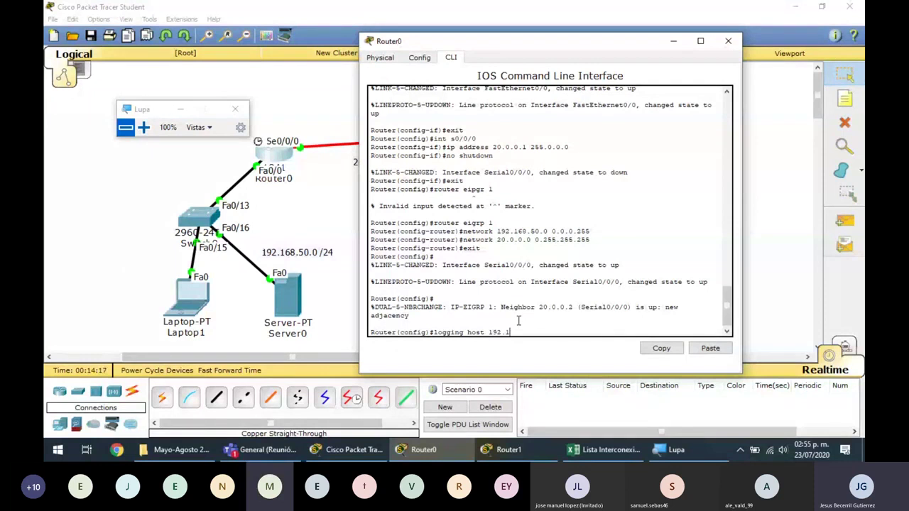
text(68.)
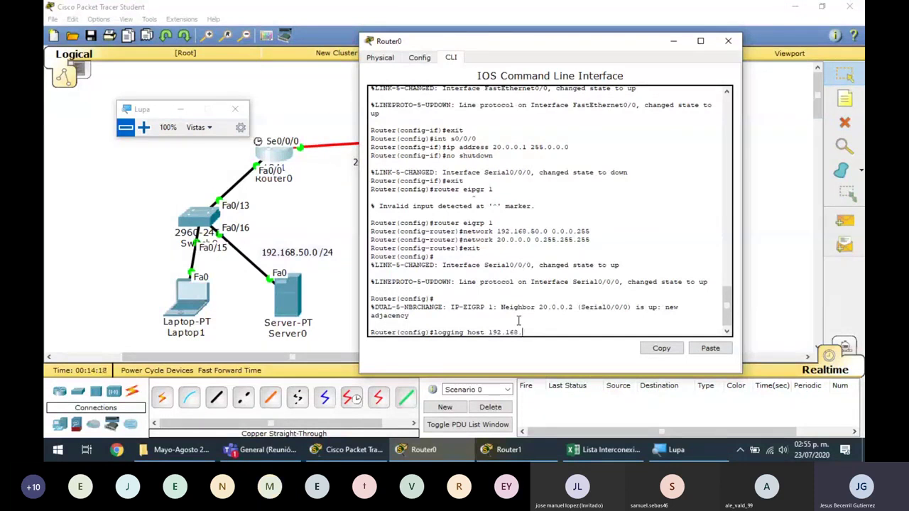
text(50.100)
key(Return)
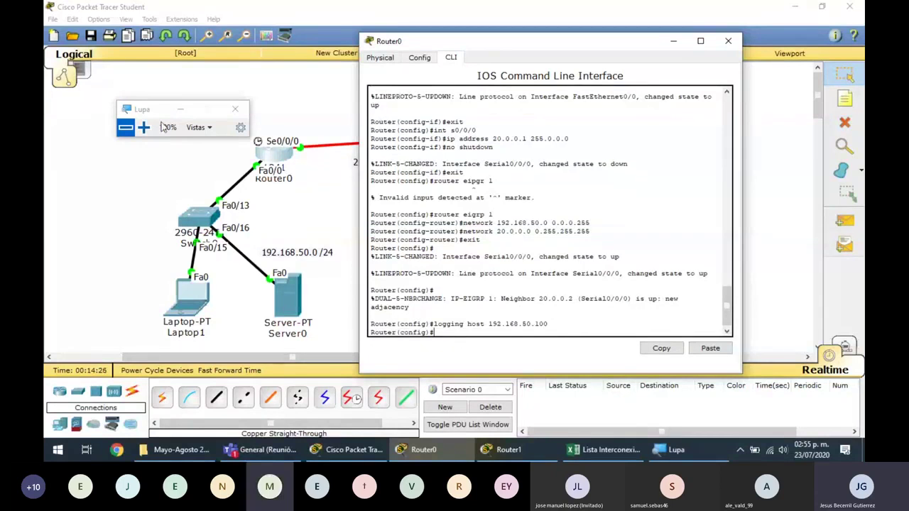
Step: Set Router0's logging trap level to debugging and exit global configuration mode
drag(142, 110, 466, 135)
click(467, 153)
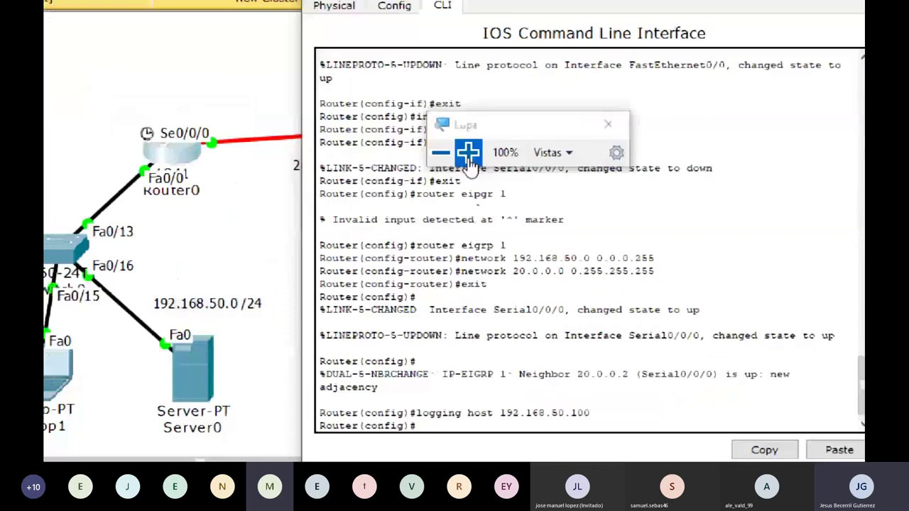
click(467, 153)
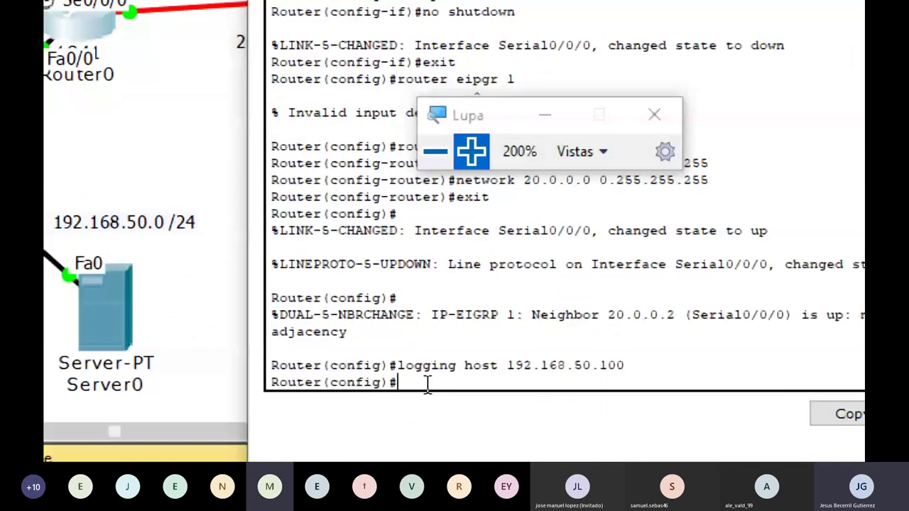
text(loggin trap deb)
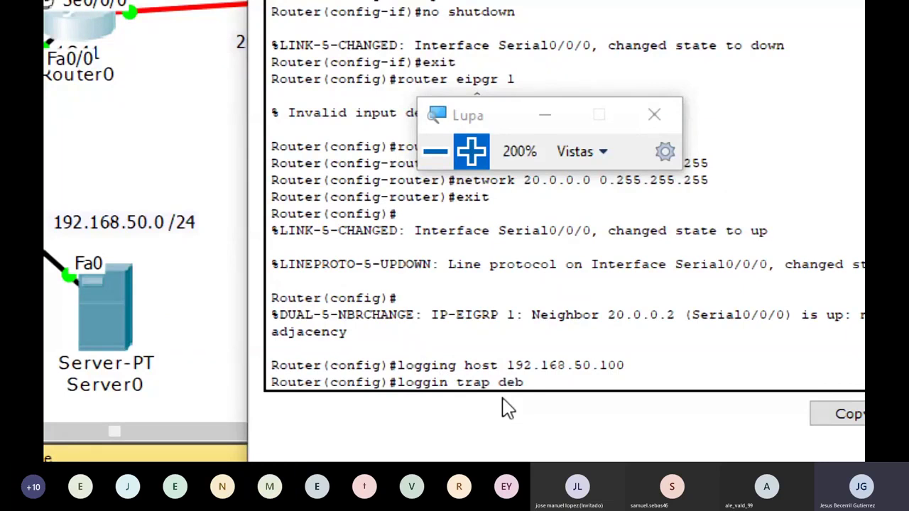
text(b)
key(BackSpace)
text(ugging)
key(Return)
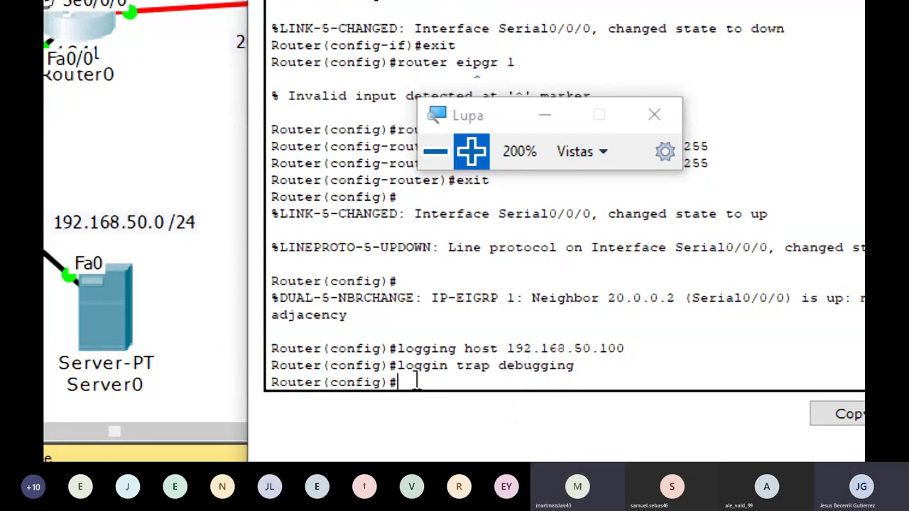
drag(384, 349, 607, 364)
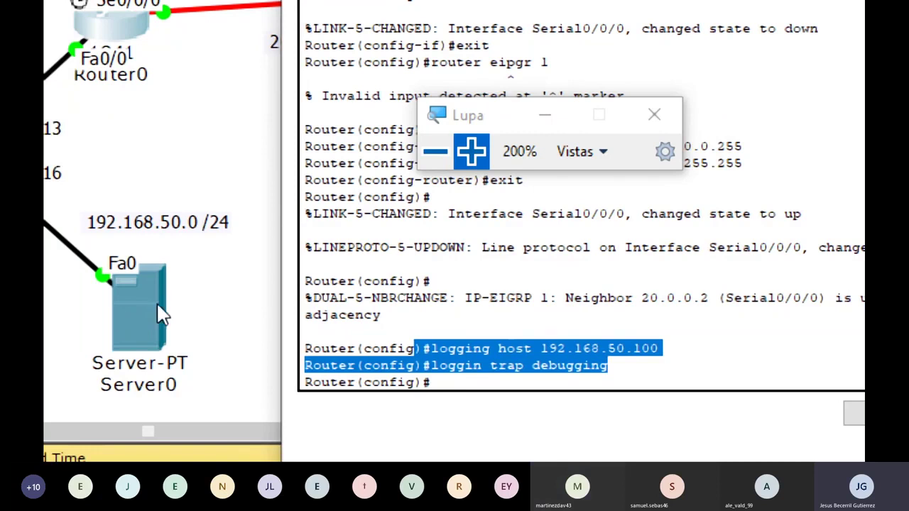
click(601, 383)
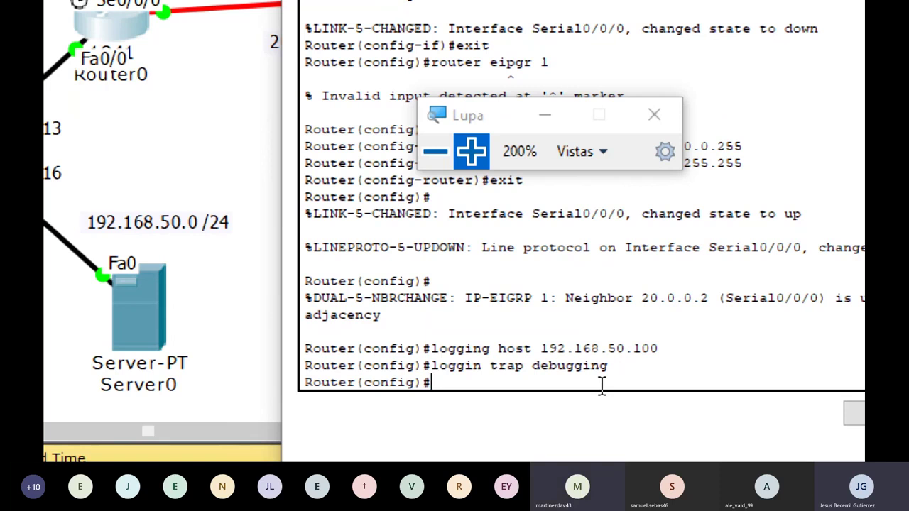
text(exit)
key(Return)
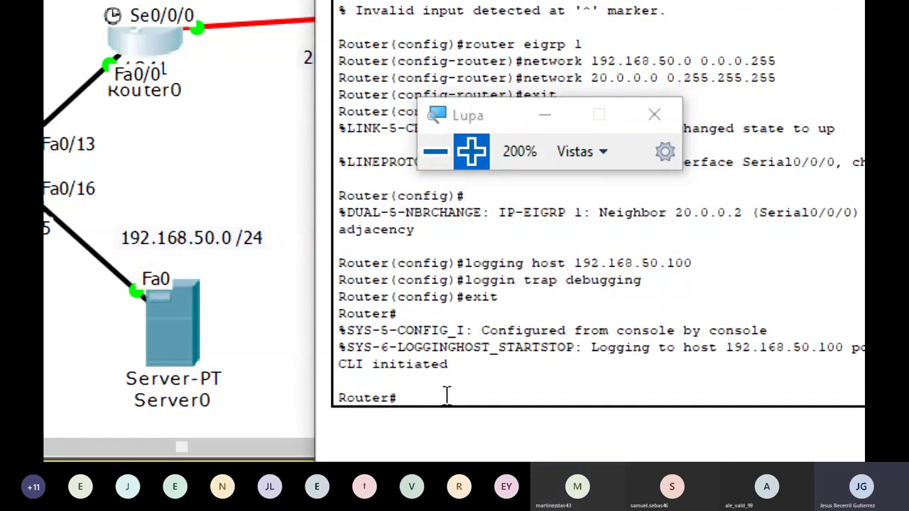
Step: List the debug command's options in Router0's privileged mode and examine the protocol entries such as eigrp, frame-relay, ip and ppp
text(debug)
text(?)
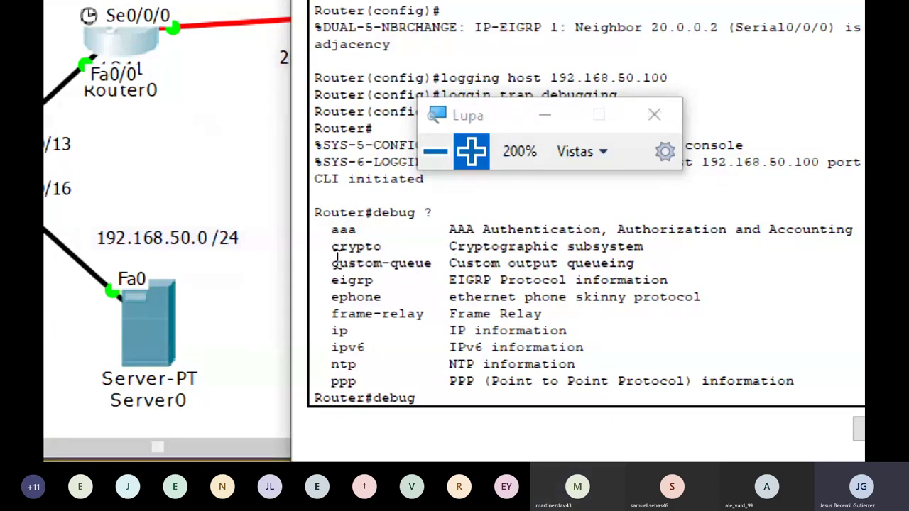
double_click(355, 278)
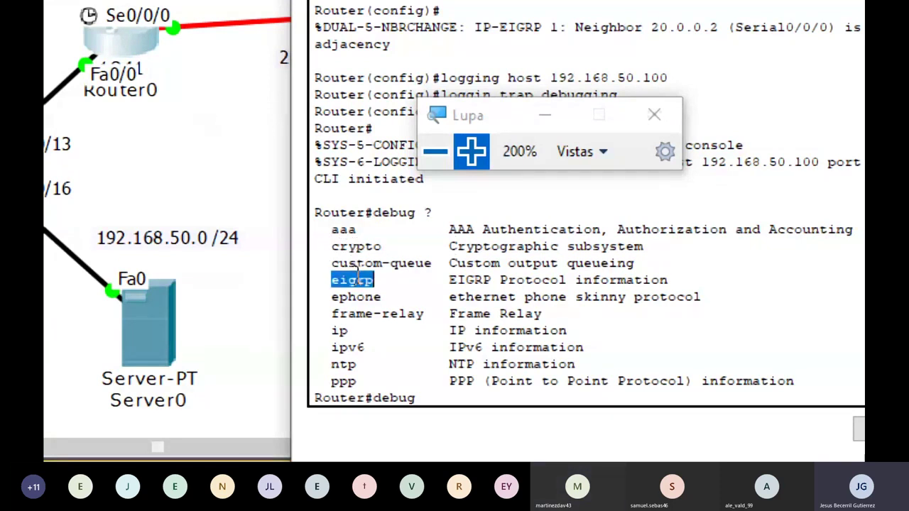
drag(331, 314, 448, 316)
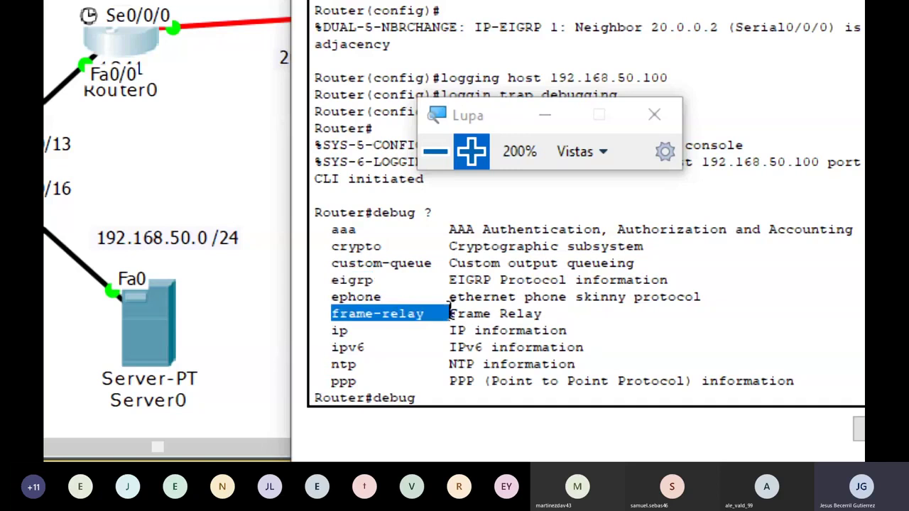
drag(364, 330, 326, 347)
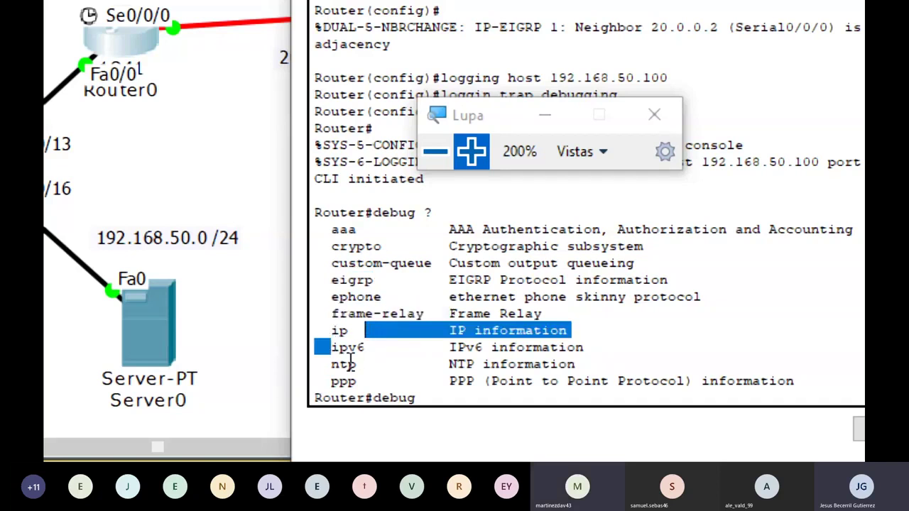
drag(338, 389, 369, 374)
click(368, 375)
double_click(343, 381)
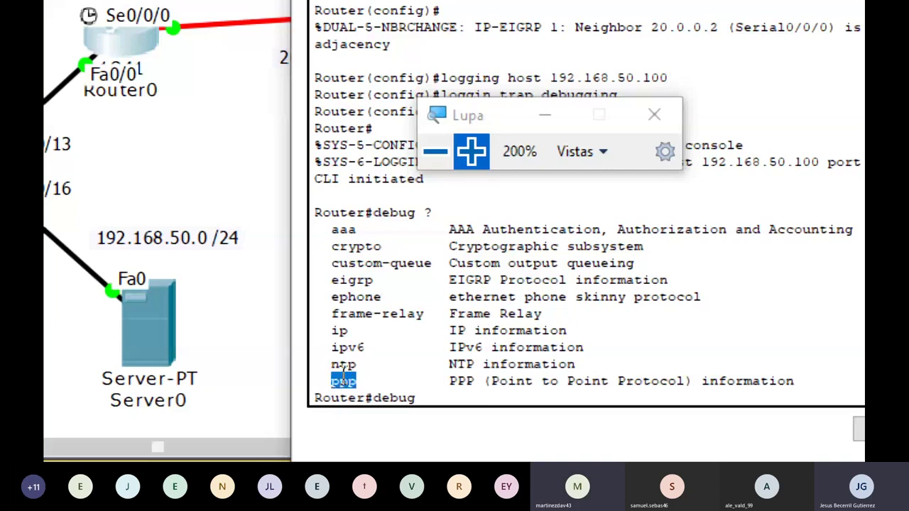
click(487, 395)
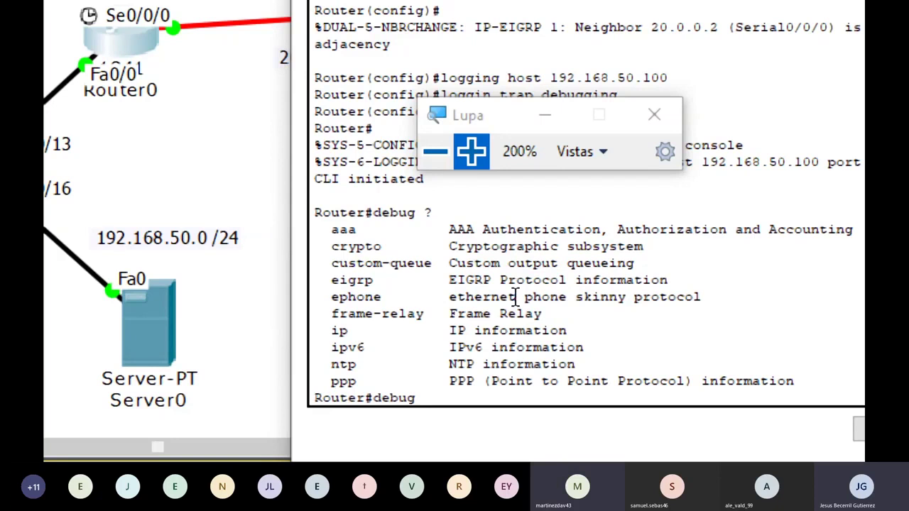
Step: List the debug ip options on Router0 and enable ICMP debugging with debug ip icmp
text(ip)
text(?)
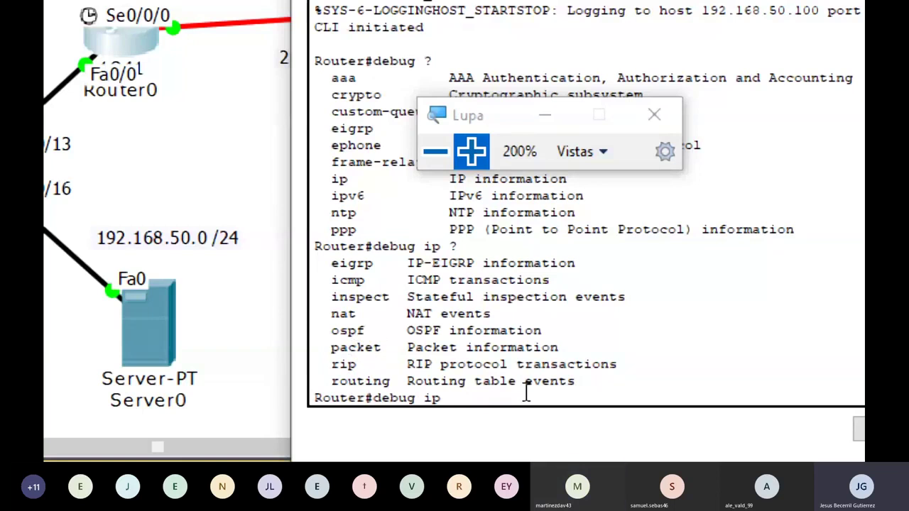
text(icmp)
key(Return)
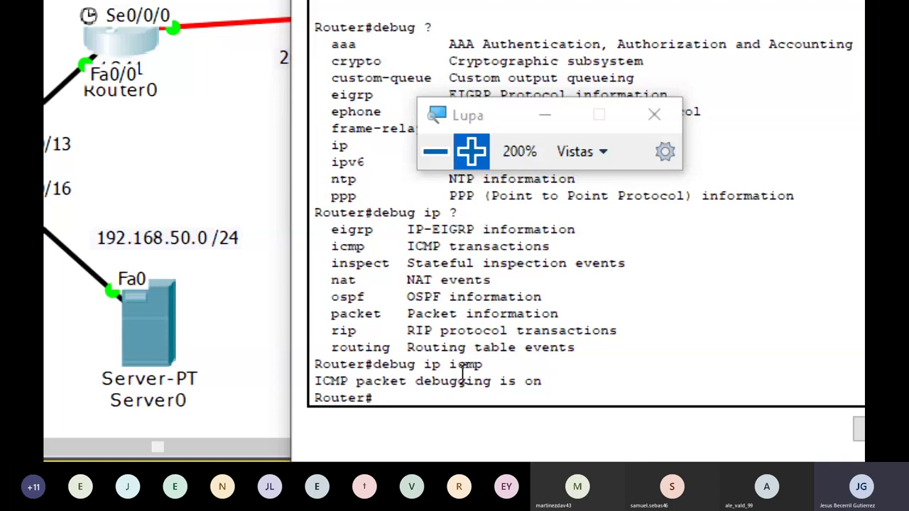
Step: Review the logging host, logging trap and debug ip icmp commands entered in Router0's command line
click(434, 169)
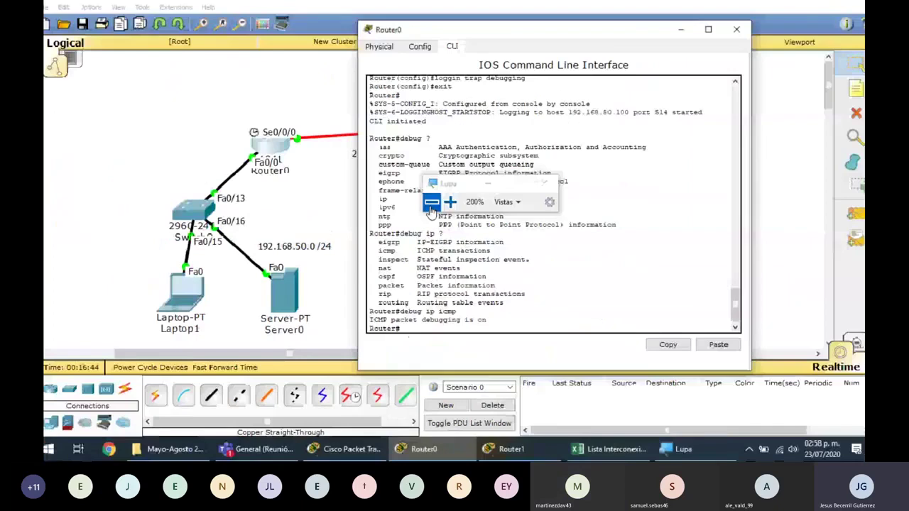
click(430, 206)
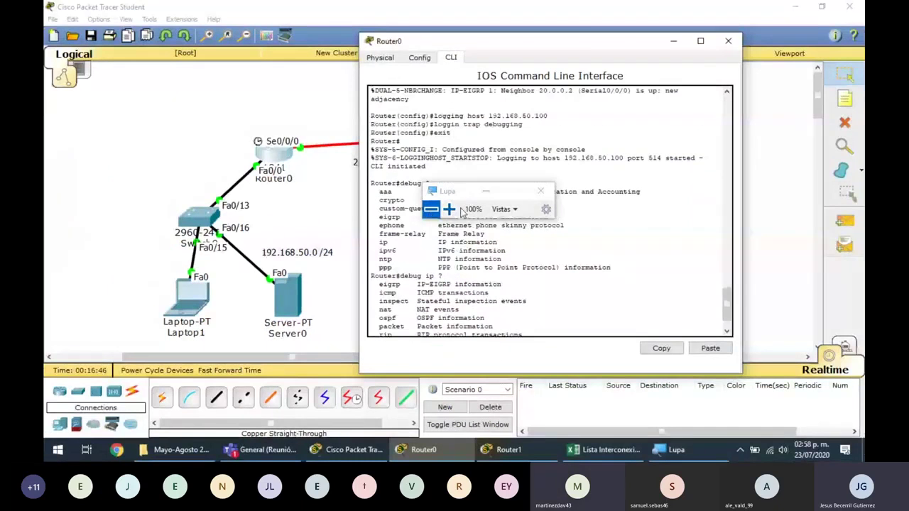
click(450, 210)
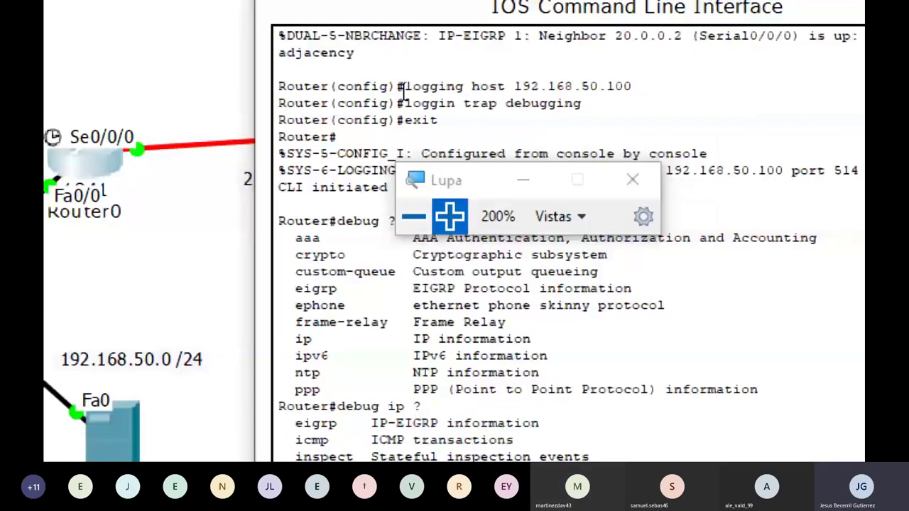
drag(402, 90, 683, 87)
drag(381, 104, 627, 108)
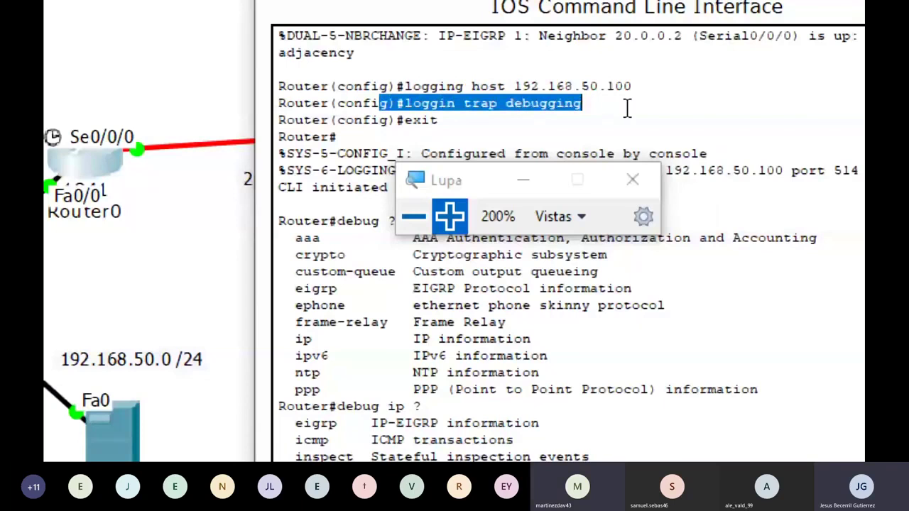
scroll(495, 127, down, 2)
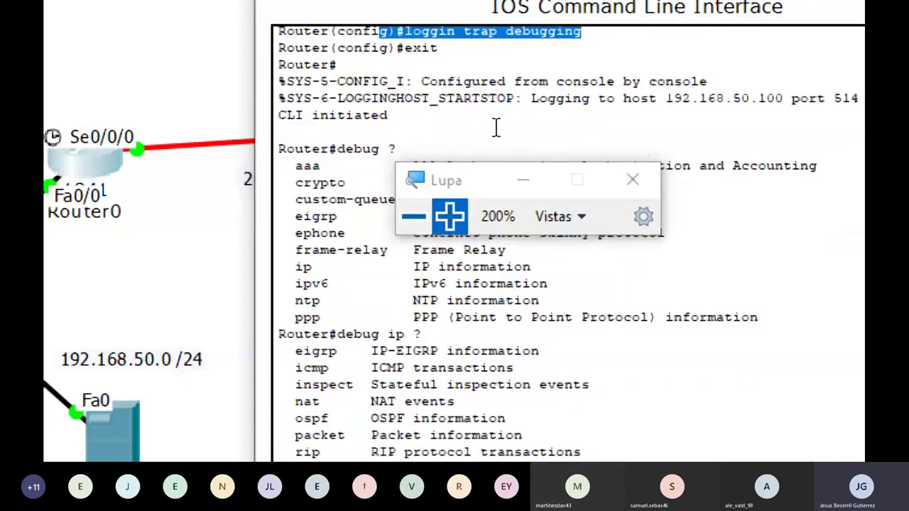
click(413, 216)
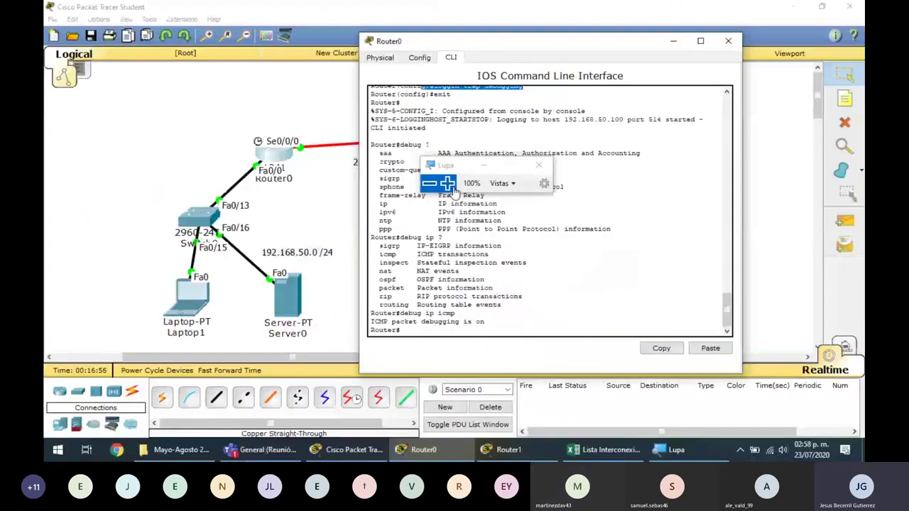
click(432, 196)
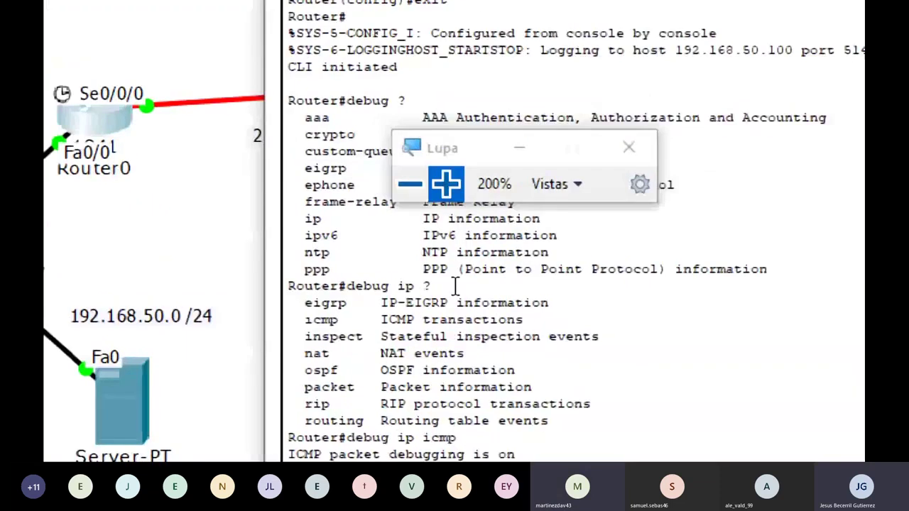
drag(340, 364, 516, 364)
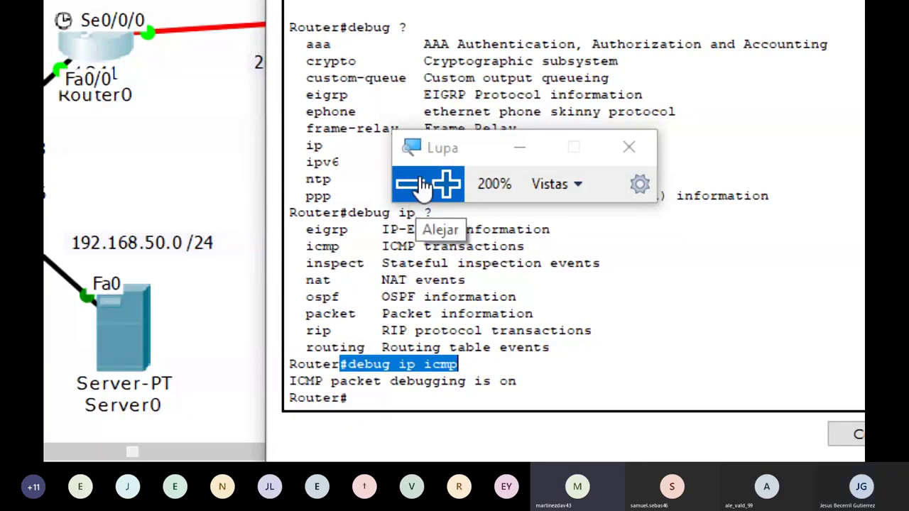
scroll(426, 264, up, 3)
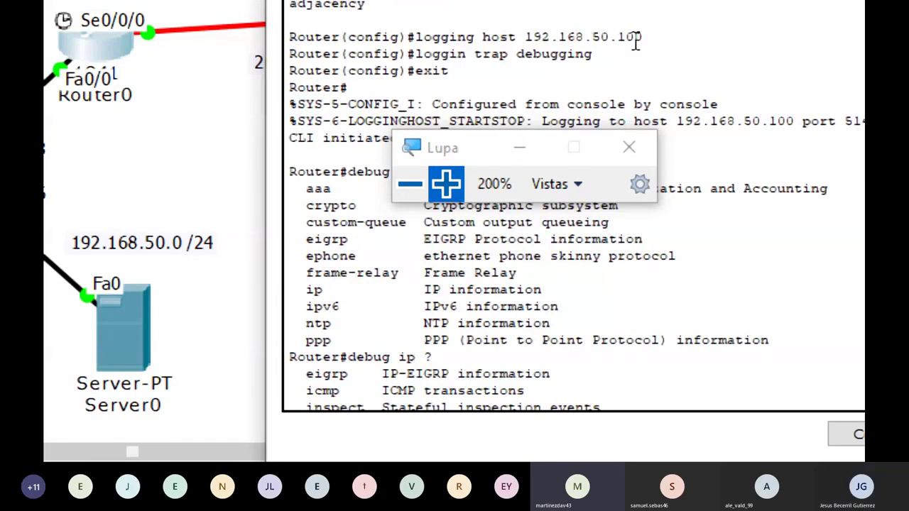
Step: Open the Syslog service on Server0 and examine the time, host name and message of the logged entries
click(410, 184)
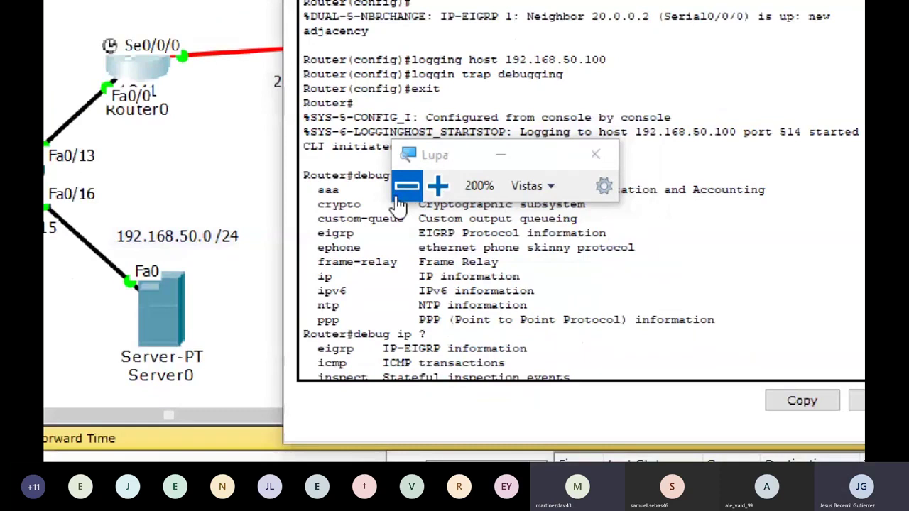
click(398, 197)
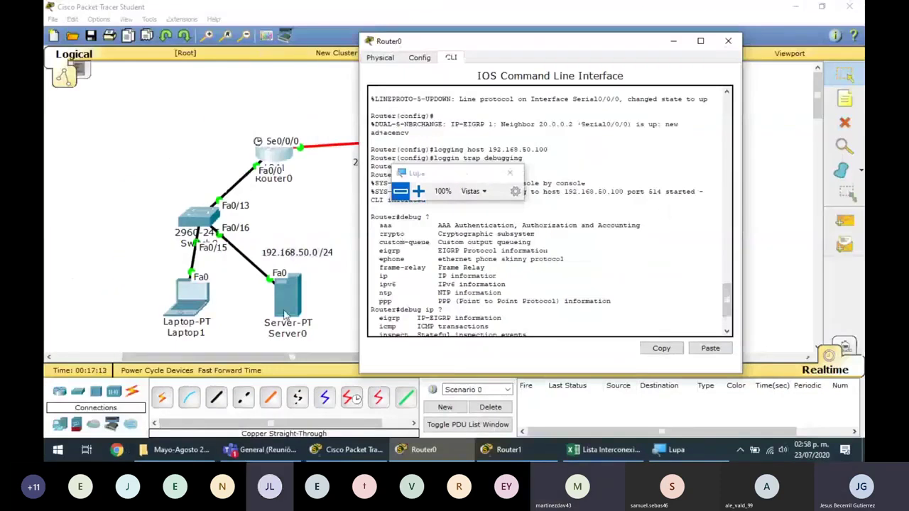
click(295, 284)
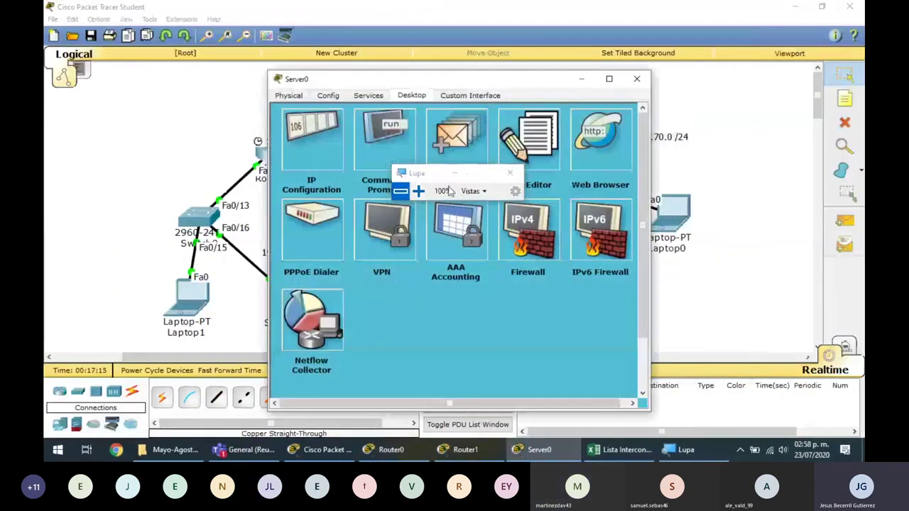
click(355, 100)
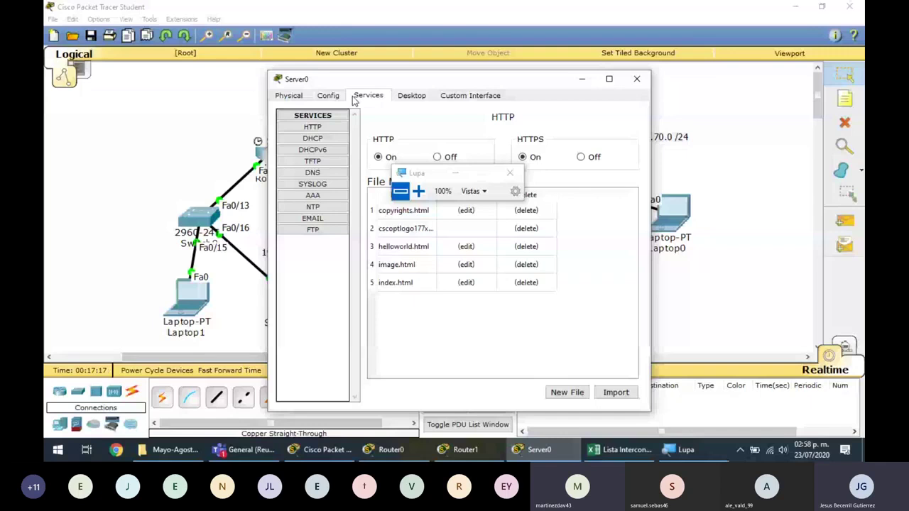
drag(436, 173, 195, 255)
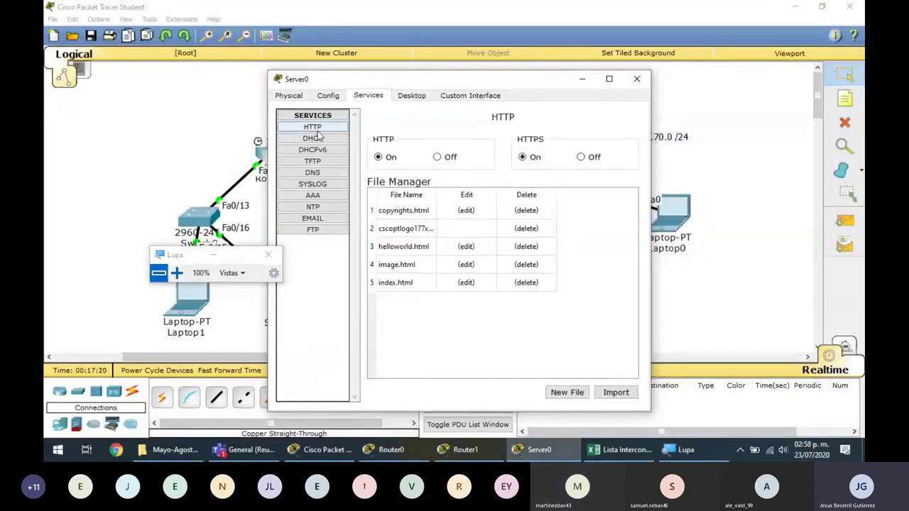
click(313, 184)
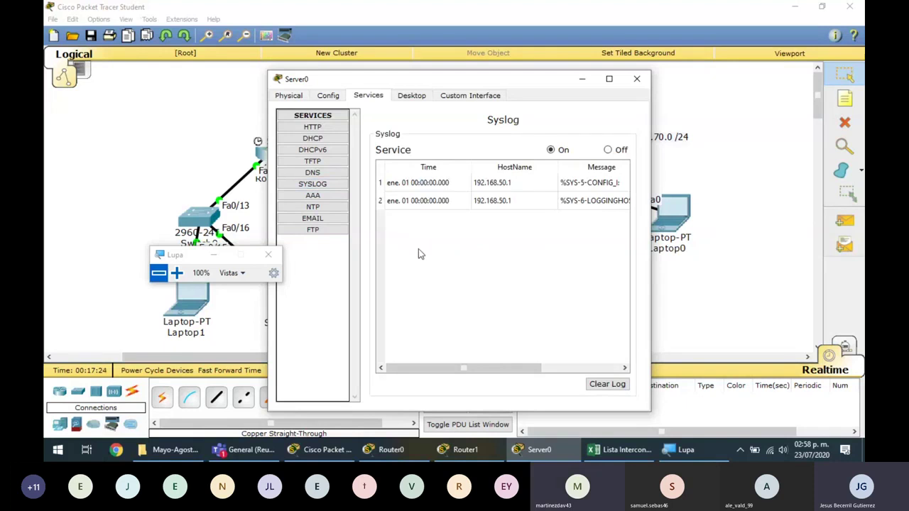
drag(204, 256, 463, 251)
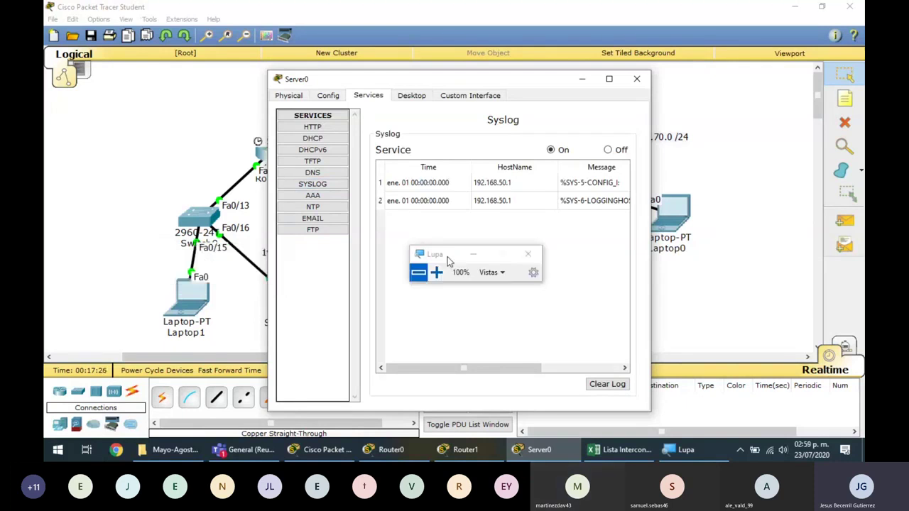
click(433, 272)
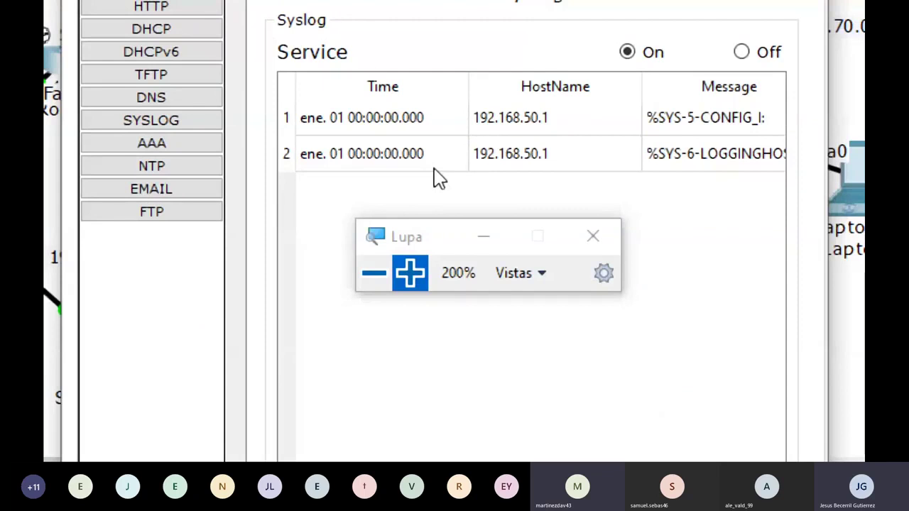
click(364, 274)
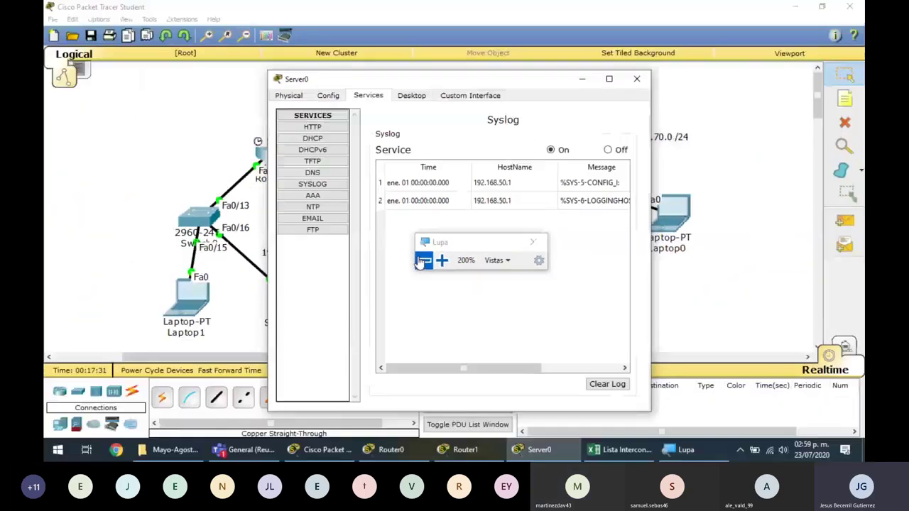
drag(442, 244, 498, 266)
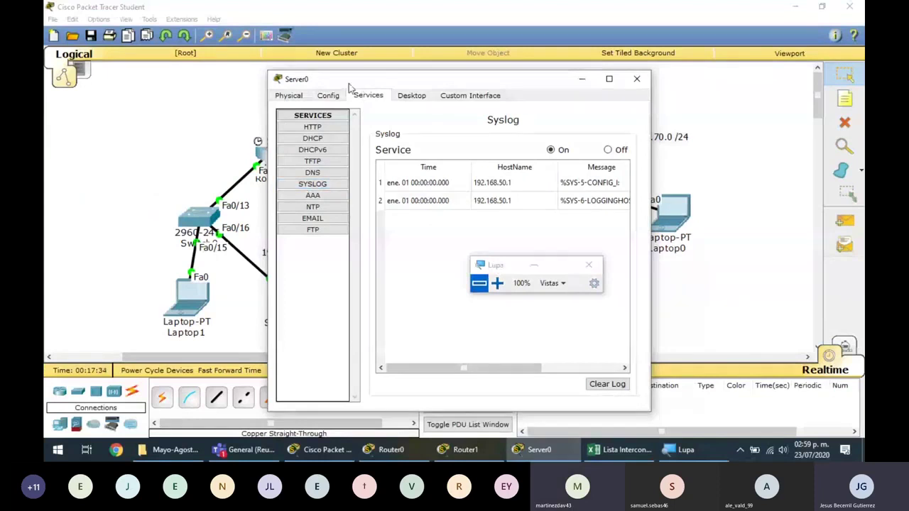
Step: Return to the topology and send a simple PDU from Laptop1 to Router0
drag(349, 84, 460, 81)
click(332, 222)
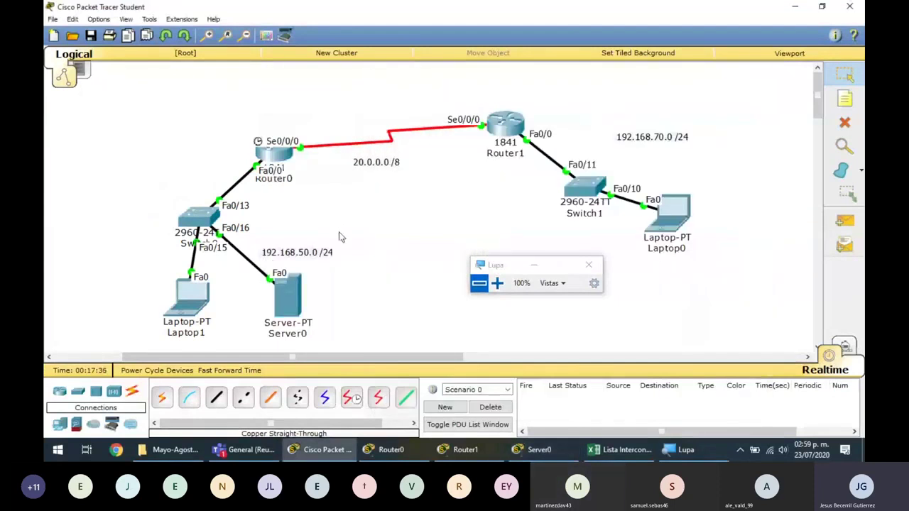
key(p)
click(204, 293)
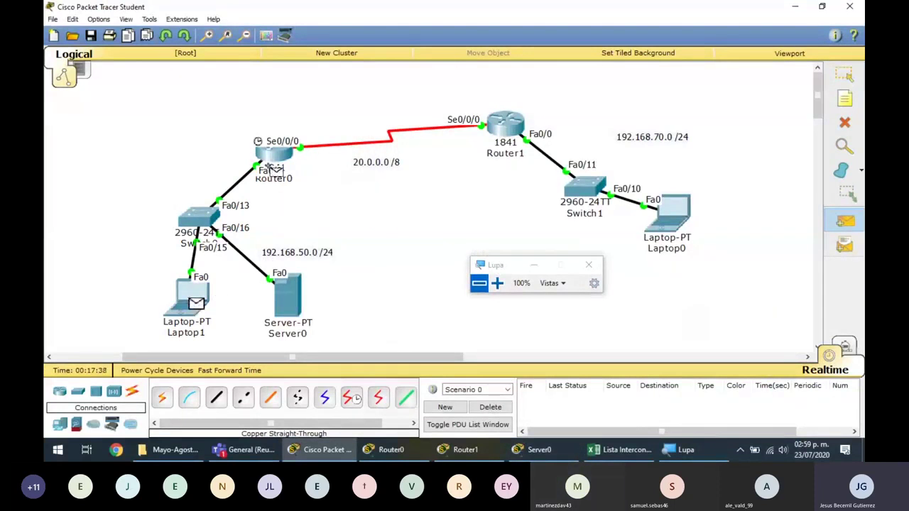
click(276, 153)
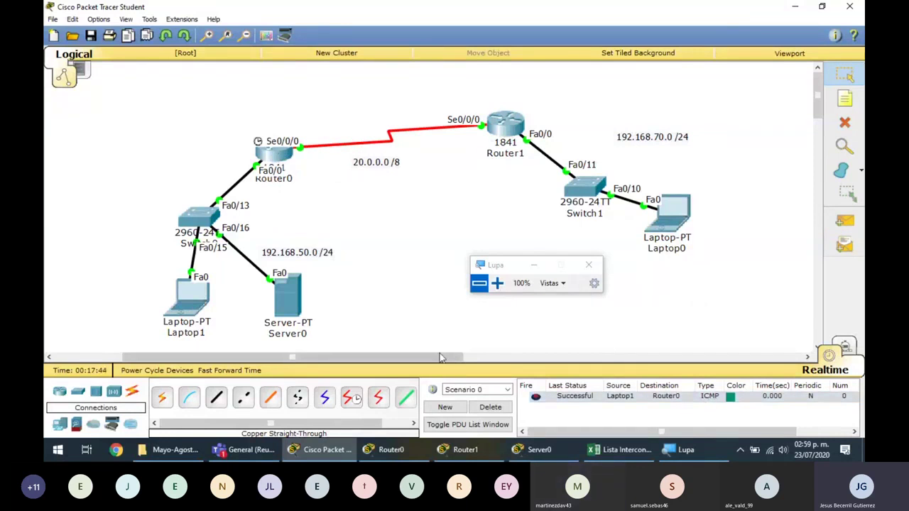
Step: Check Server0's Syslog list for the ICMP message generated by the PDU from Laptop1
click(544, 446)
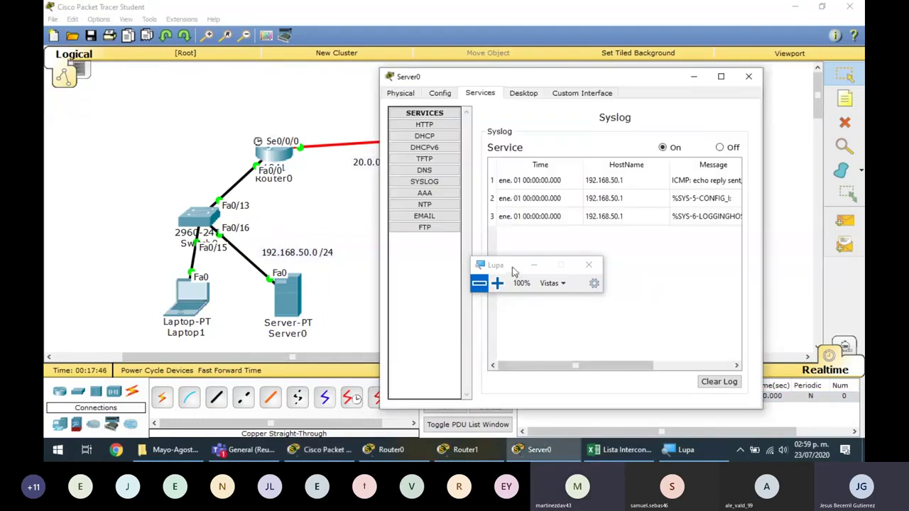
click(496, 283)
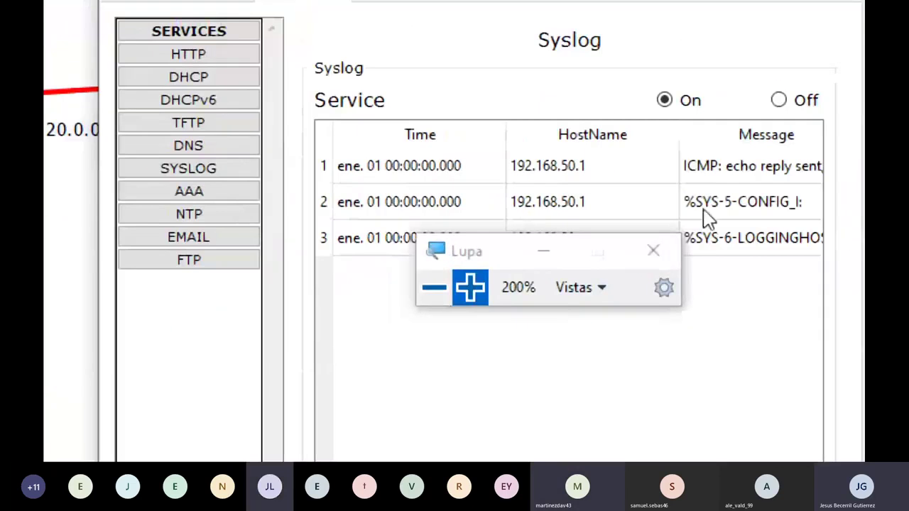
click(380, 171)
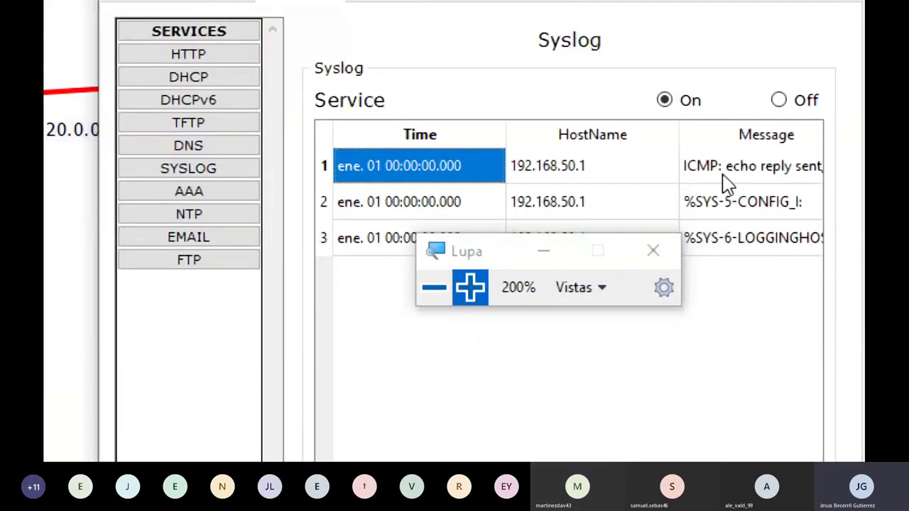
click(426, 294)
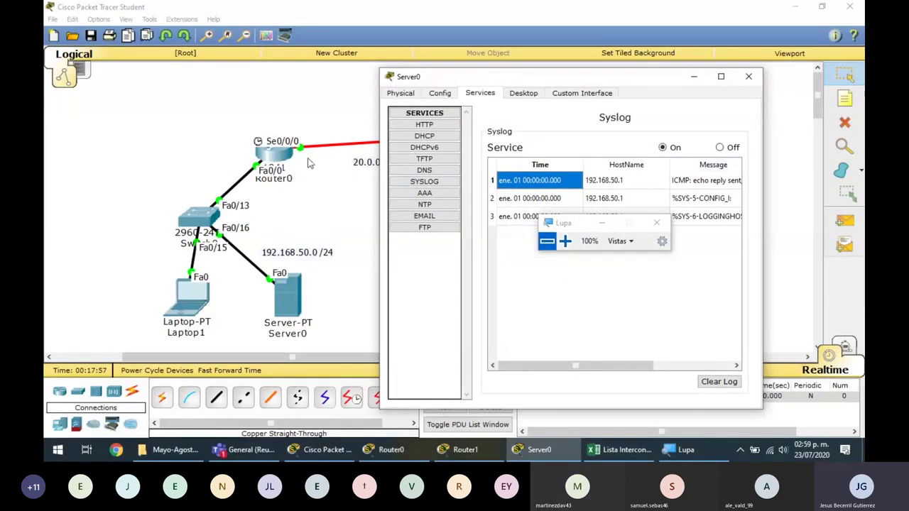
Step: Examine the source and destination addresses of the ICMP echo reply message in Router0's command line
click(279, 159)
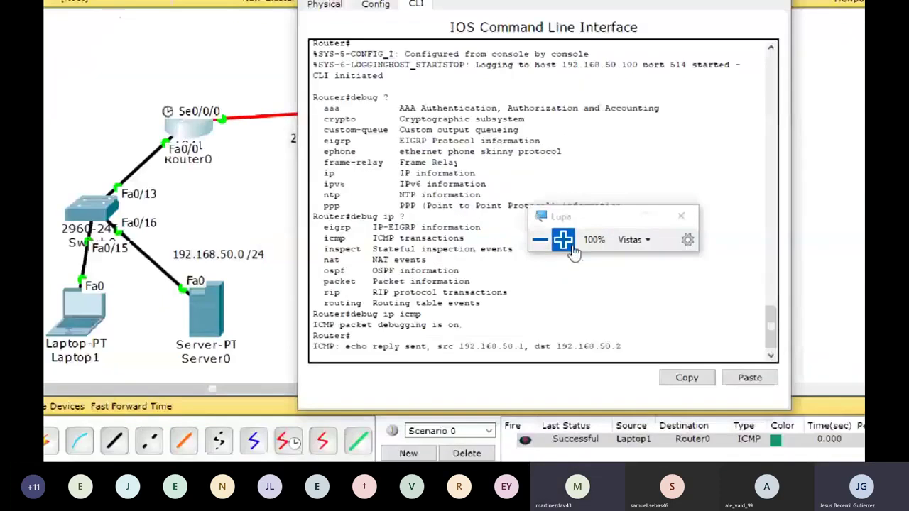
click(565, 242)
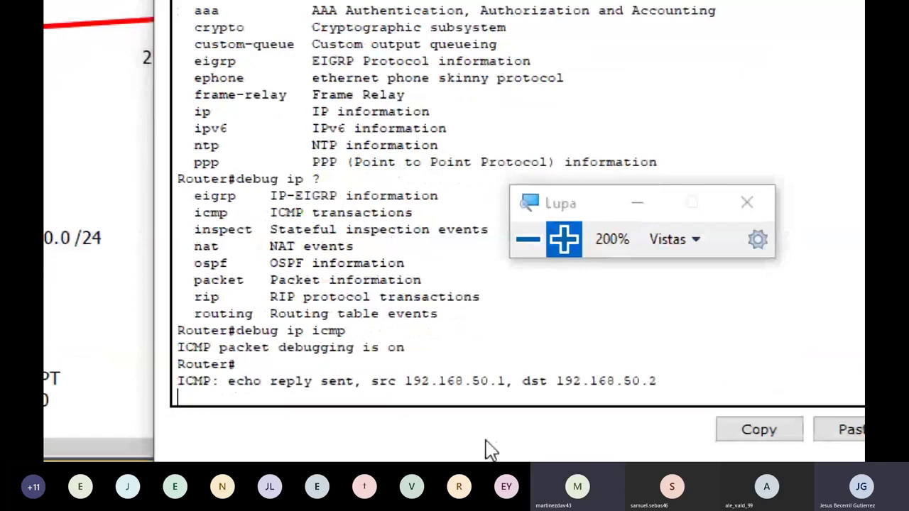
drag(363, 379, 696, 384)
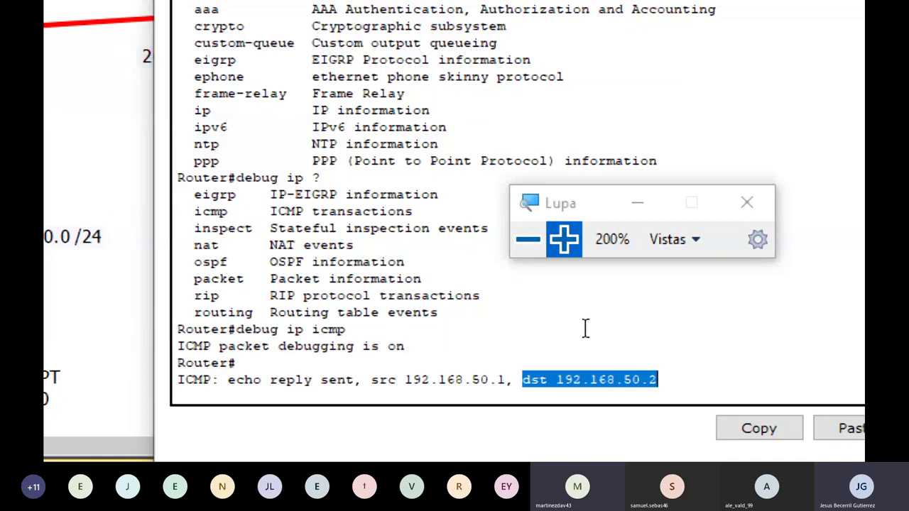
click(528, 239)
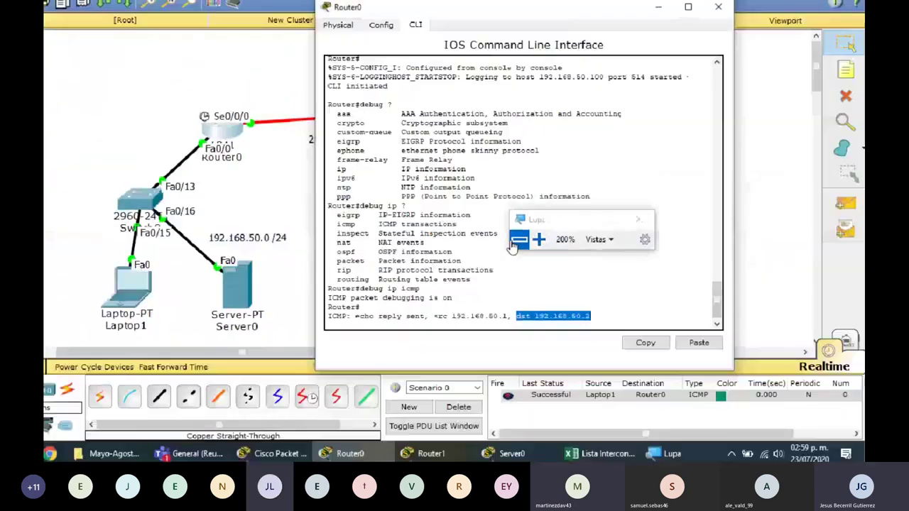
click(518, 239)
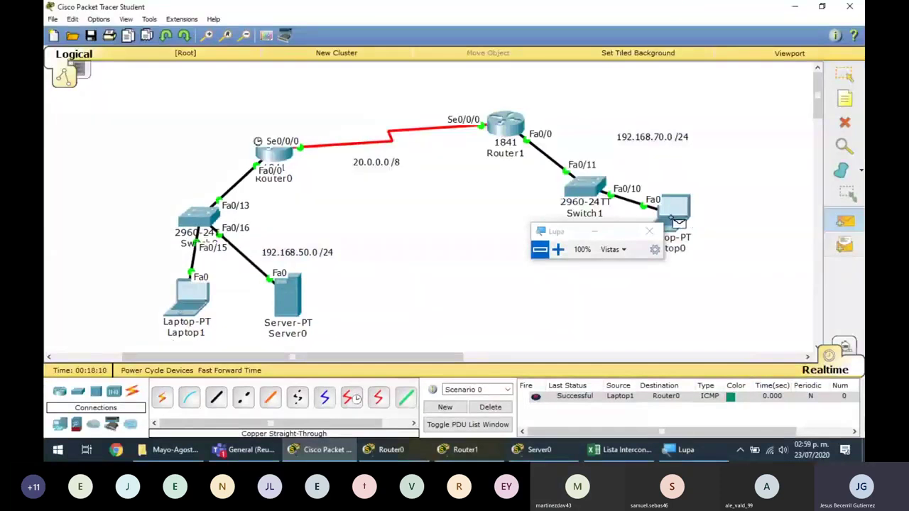
Step: Send a simple PDU from Laptop0 to Router0 and check the Syslog entries on Server0
click(287, 298)
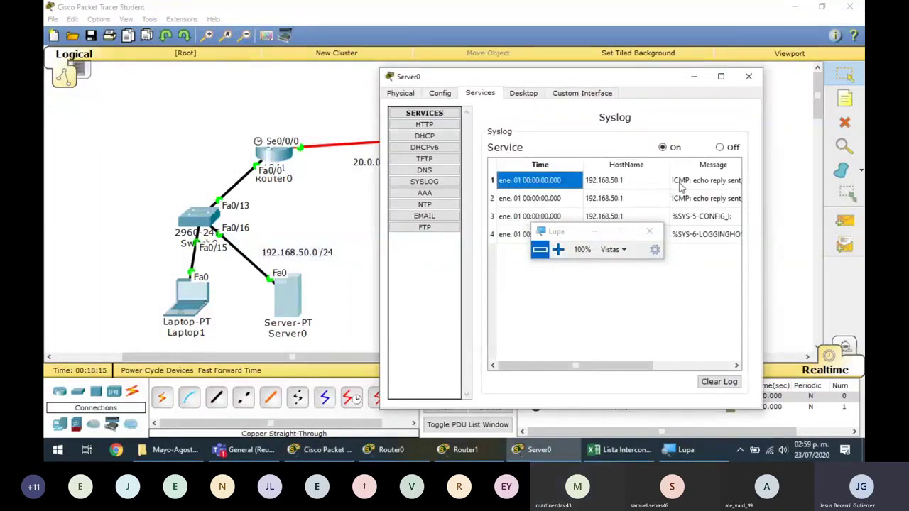
click(539, 450)
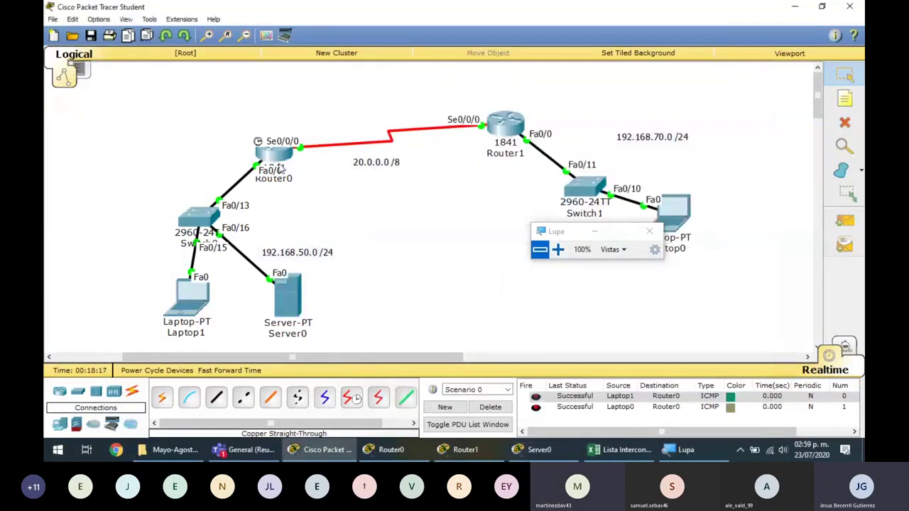
Step: Examine the latest ICMP echo reply in Router0's command line, focusing on its destination address, and return to the topology
click(391, 450)
click(558, 250)
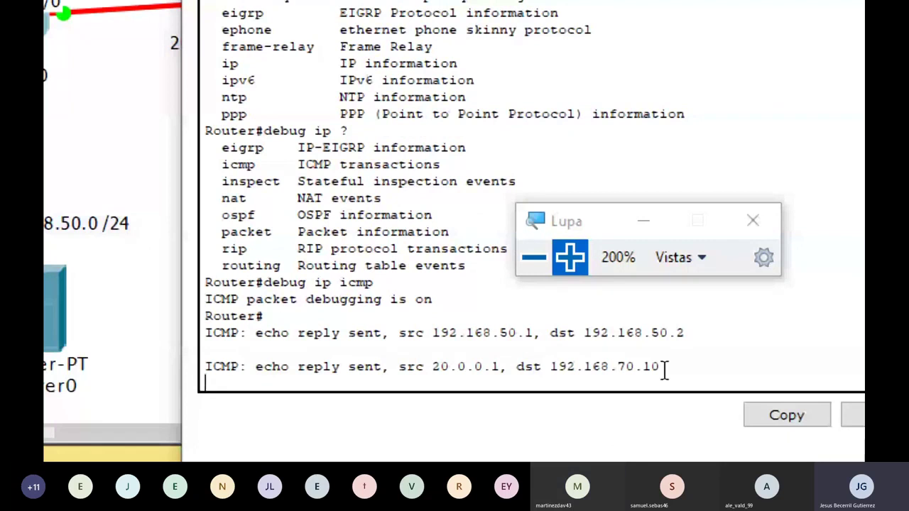
drag(664, 370, 609, 371)
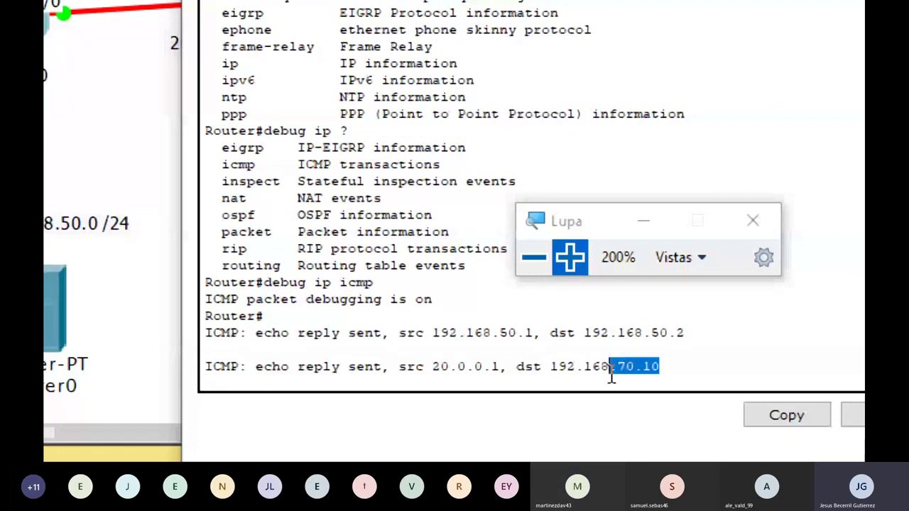
click(533, 257)
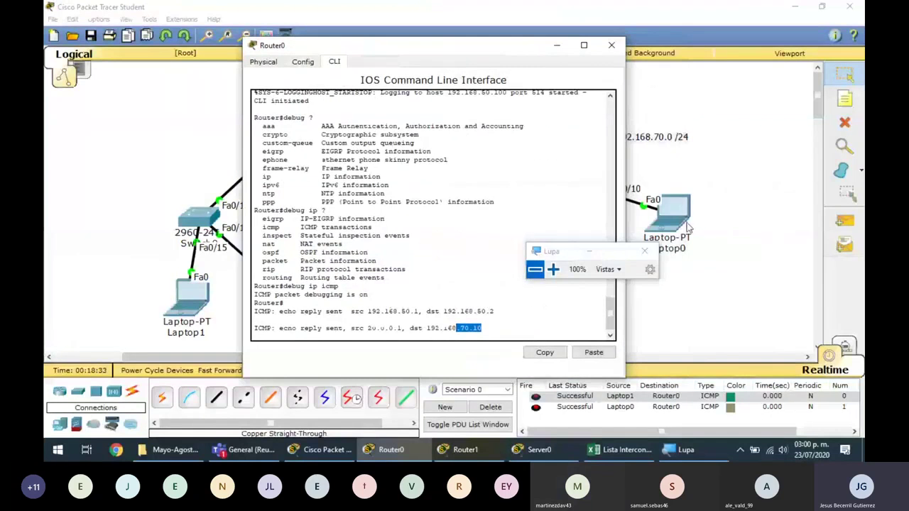
click(500, 324)
click(208, 162)
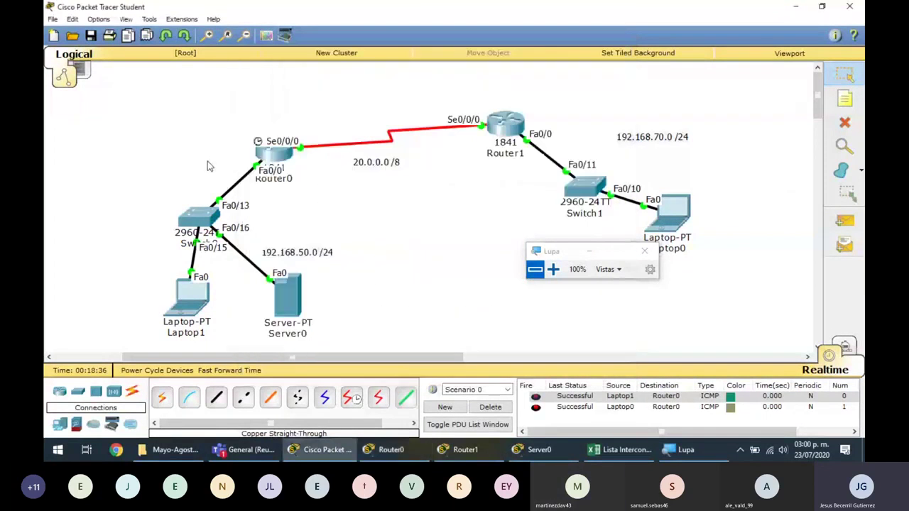
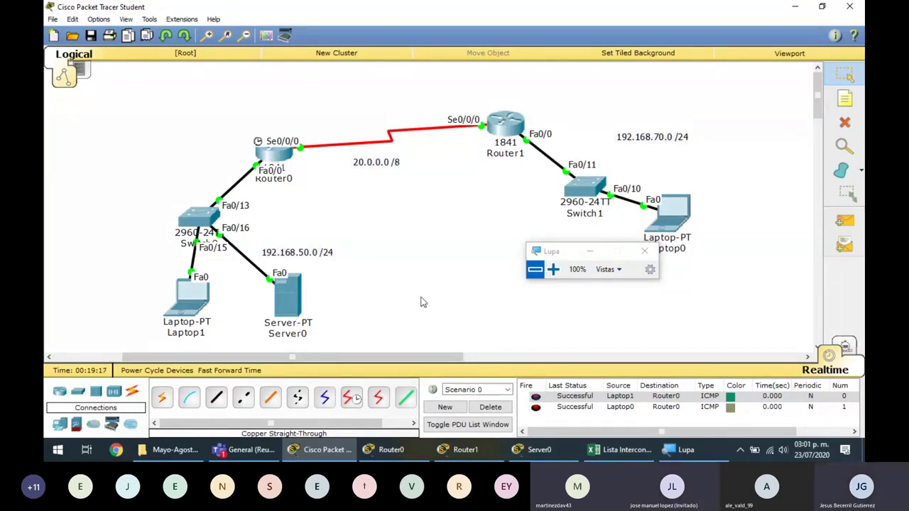
Step: Send a simple PDU from Laptop0 to Laptop1 and check Server0's Syslog list for related ICMP messages
key(p)
click(671, 213)
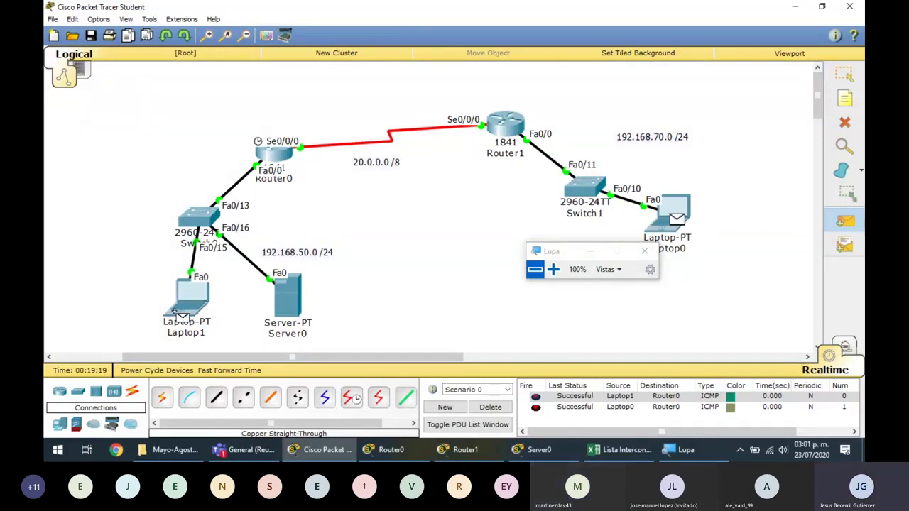
click(174, 312)
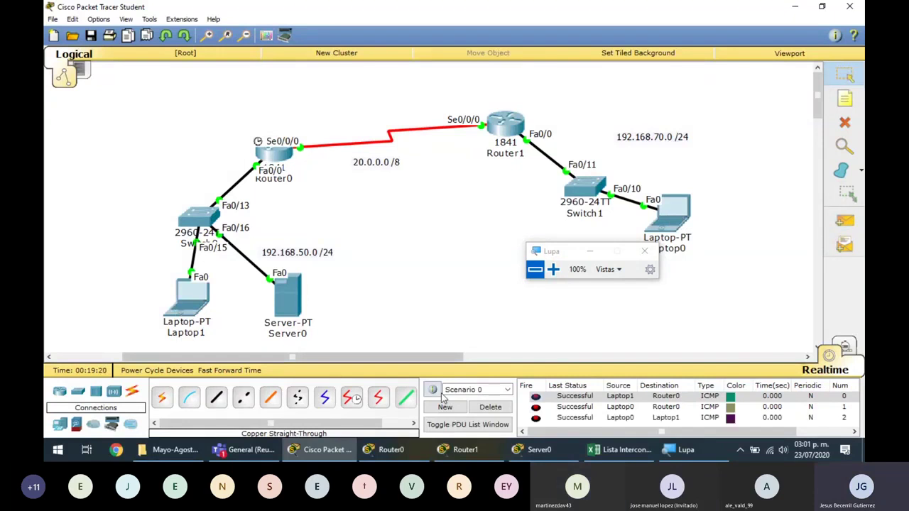
click(287, 298)
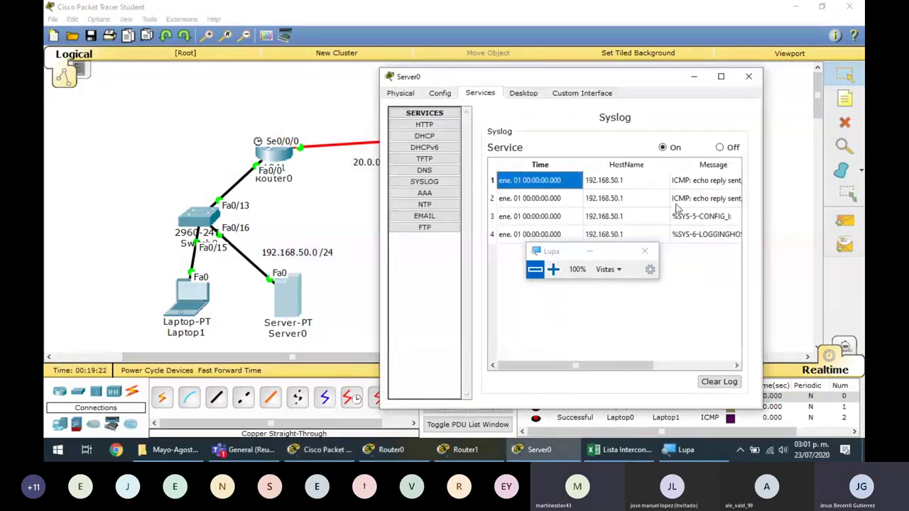
click(311, 215)
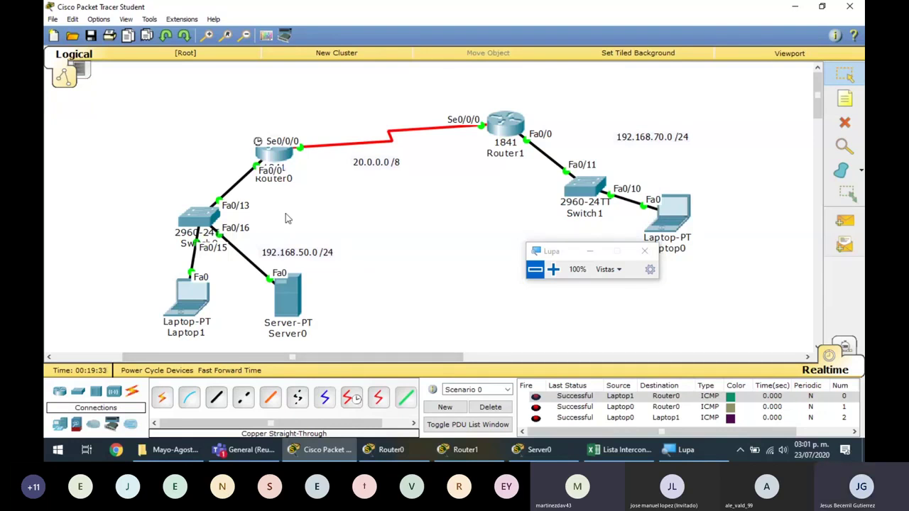
Step: Reposition Router0 and Router1 slightly in the topology
drag(274, 153, 298, 133)
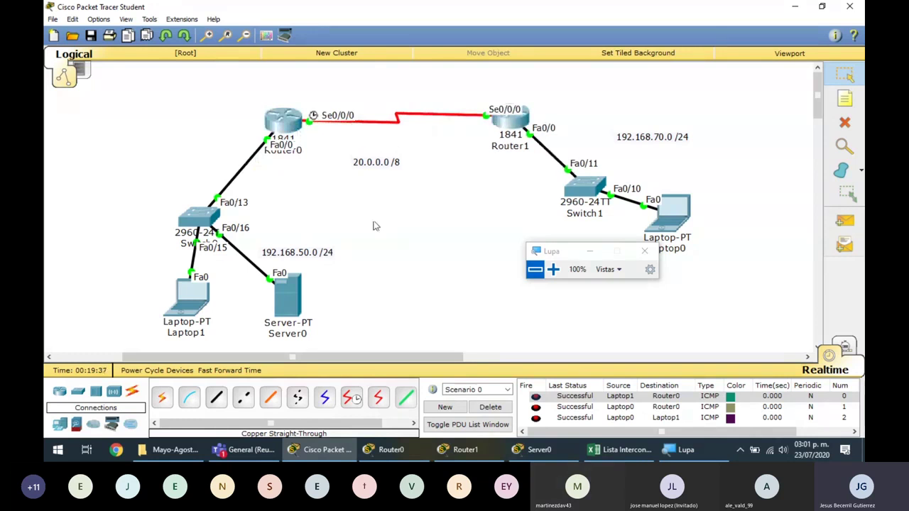
drag(286, 144, 286, 161)
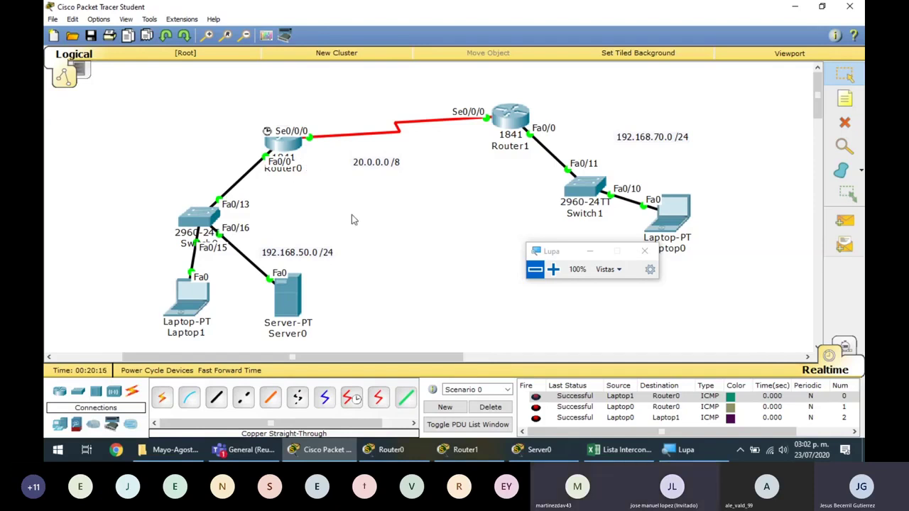
Step: Delete Scenario 0 with its test PDUs and check the Syslog entries on Server0
click(490, 406)
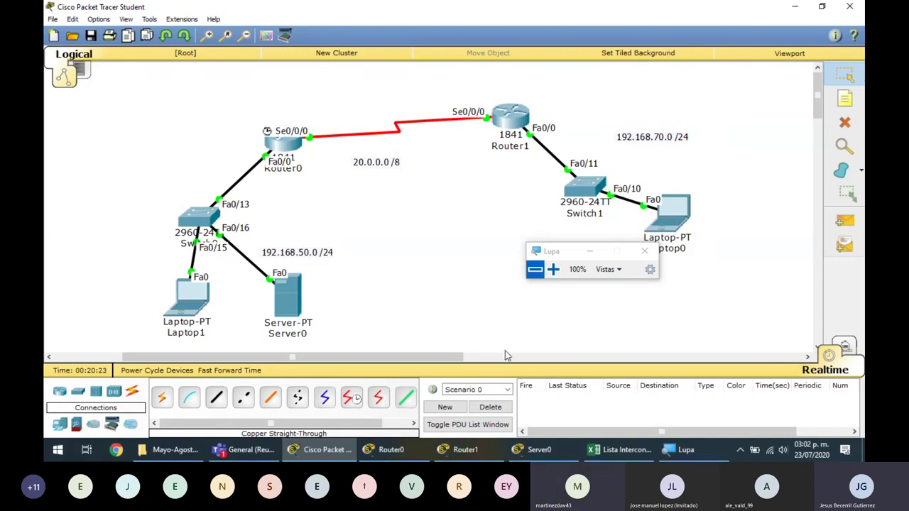
click(539, 450)
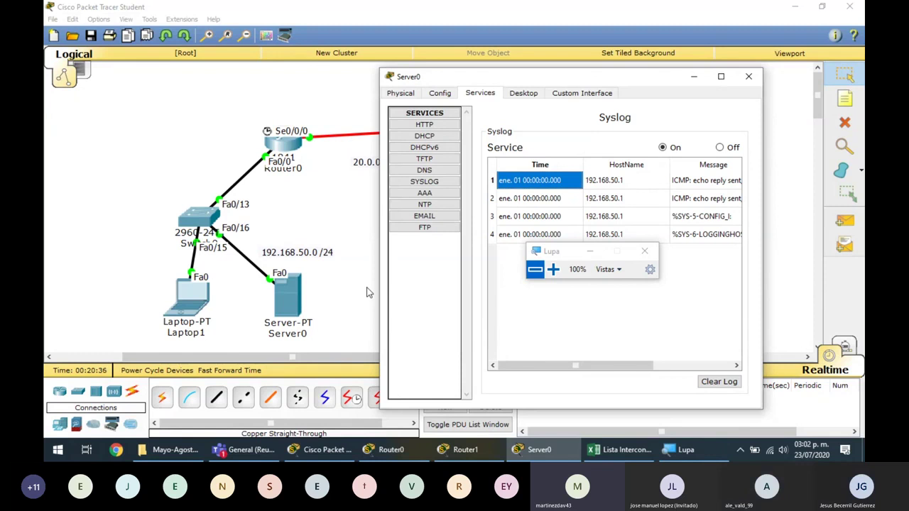
click(344, 222)
Step: List the available debug options in Router0's command line, including the sub-options of debug eigrp
click(289, 147)
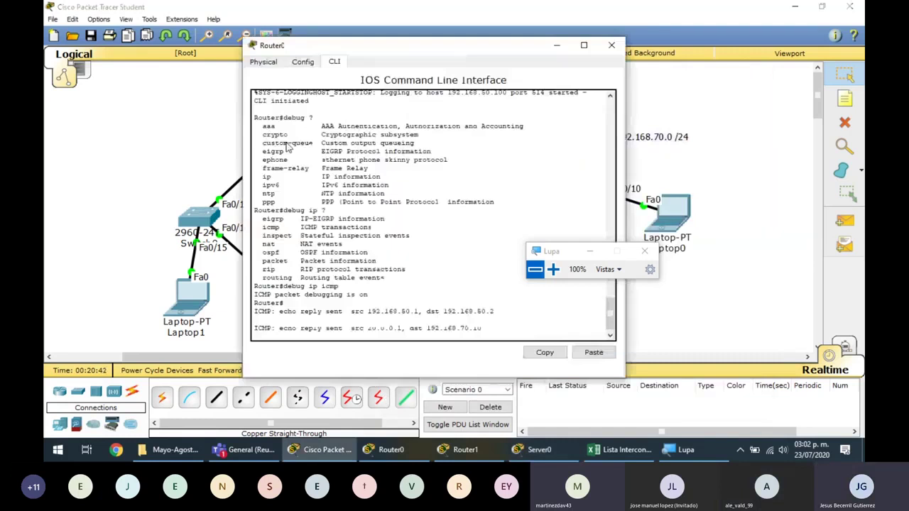
key(Return)
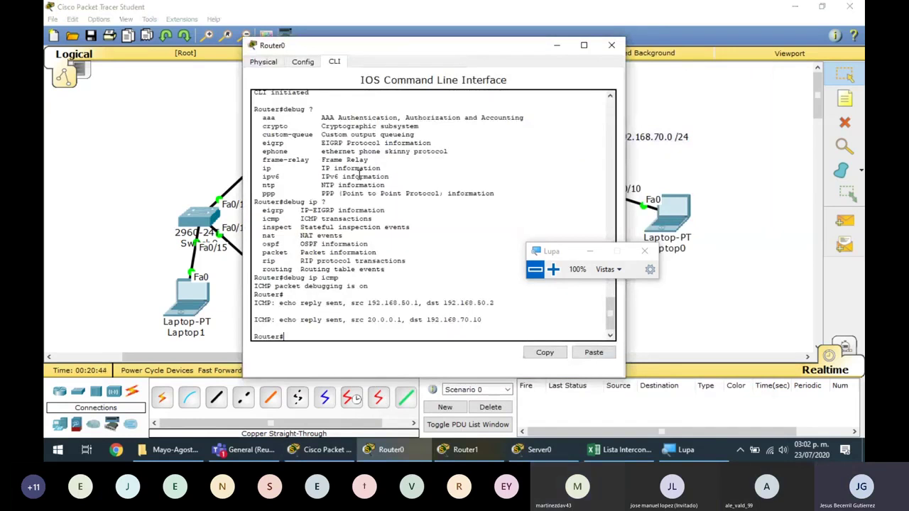
click(554, 271)
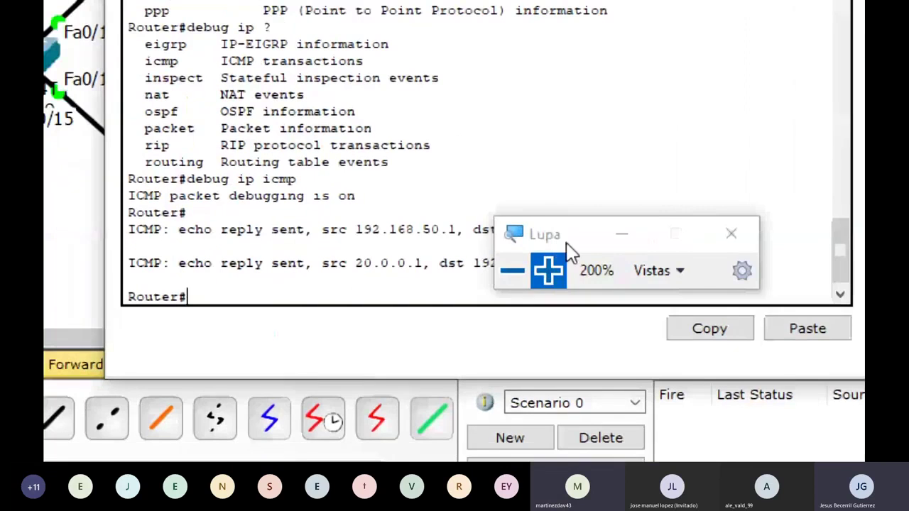
drag(573, 236, 555, 110)
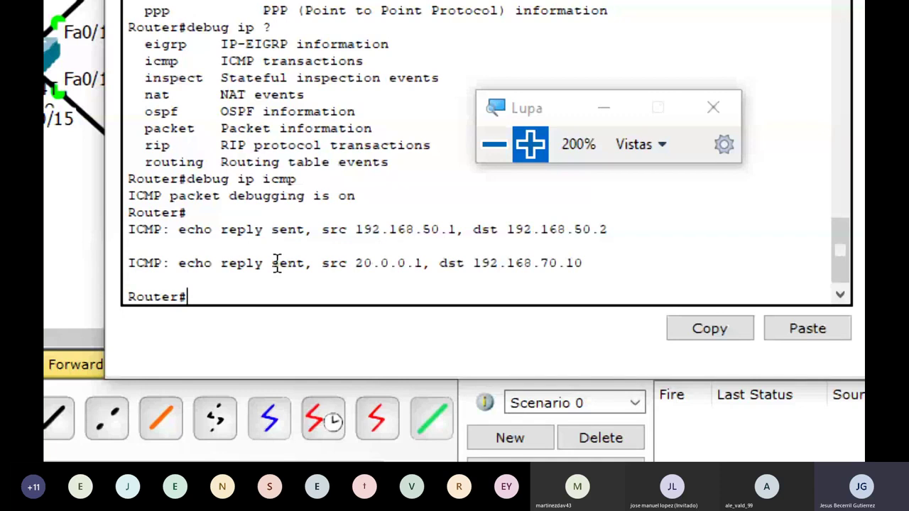
text(debug ?)
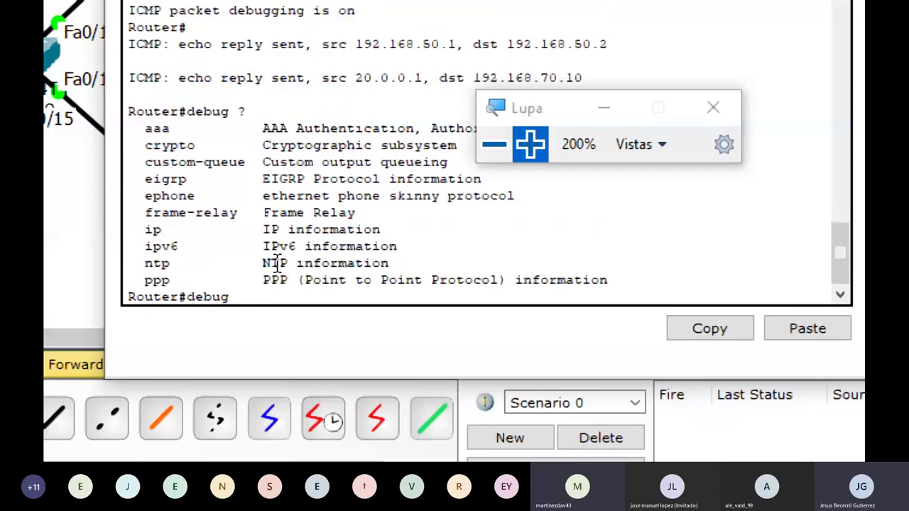
double_click(162, 178)
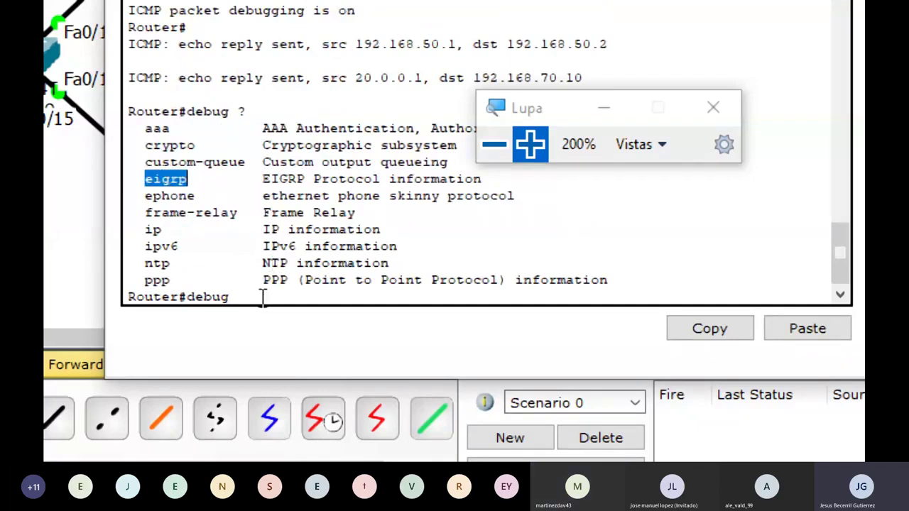
text(eigrp ?)
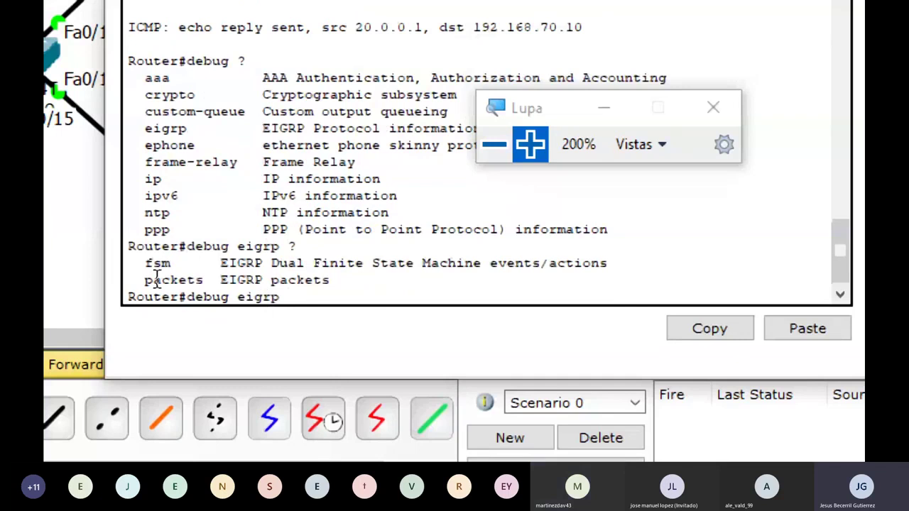
Step: Enable debugging on Router0 with debug eigrp packets and examine the HELLO messages in its command line
drag(145, 281, 337, 289)
text(packets)
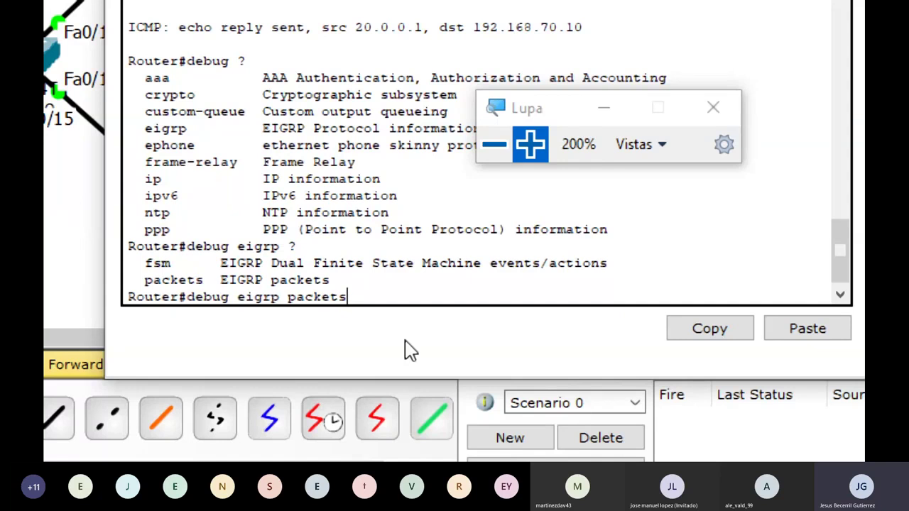
key(Return)
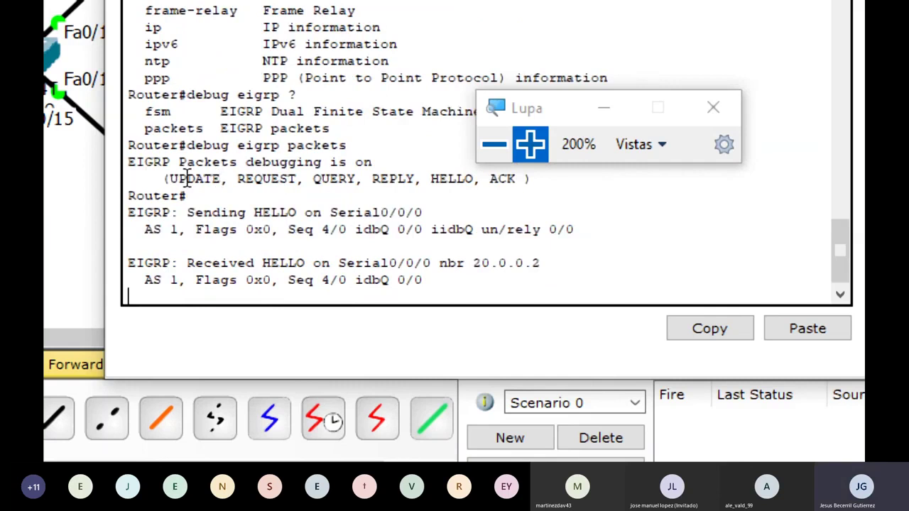
drag(556, 123, 689, 53)
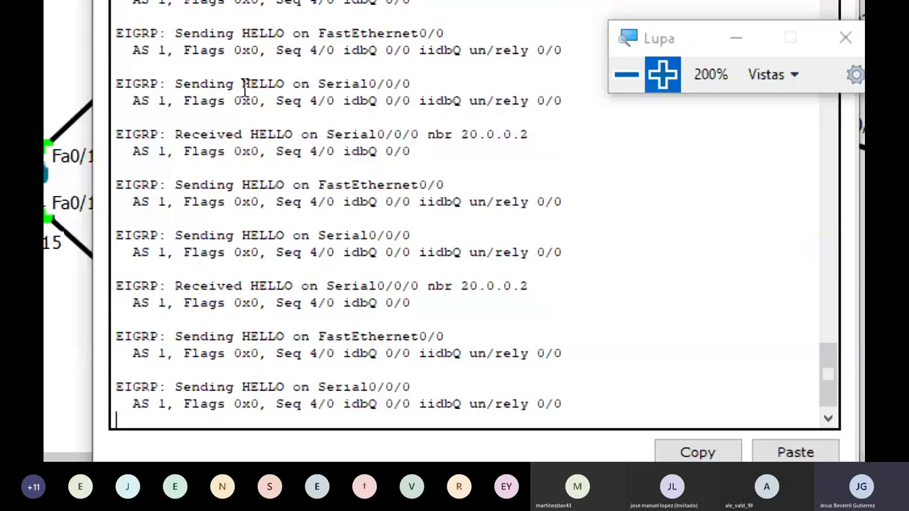
drag(242, 84, 324, 74)
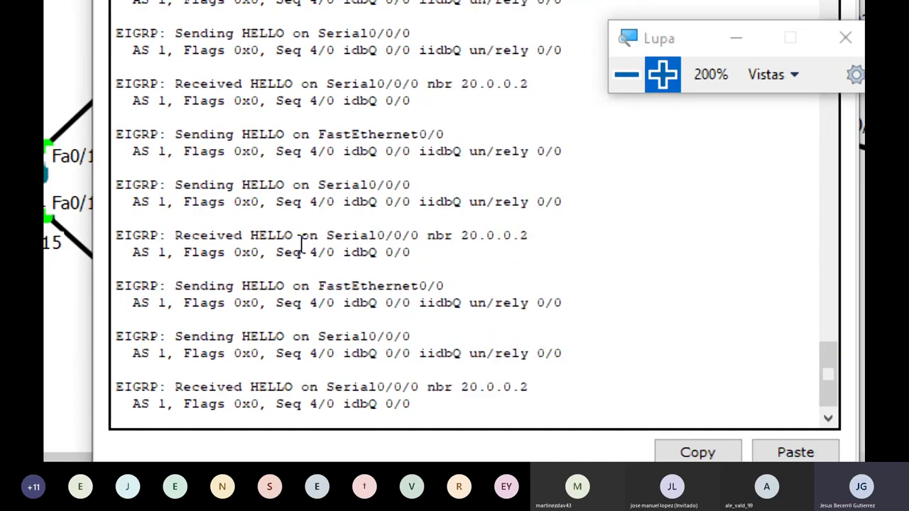
Step: Return to the topology and check Server0's Syslog list for EIGRP messages from Router0
click(638, 81)
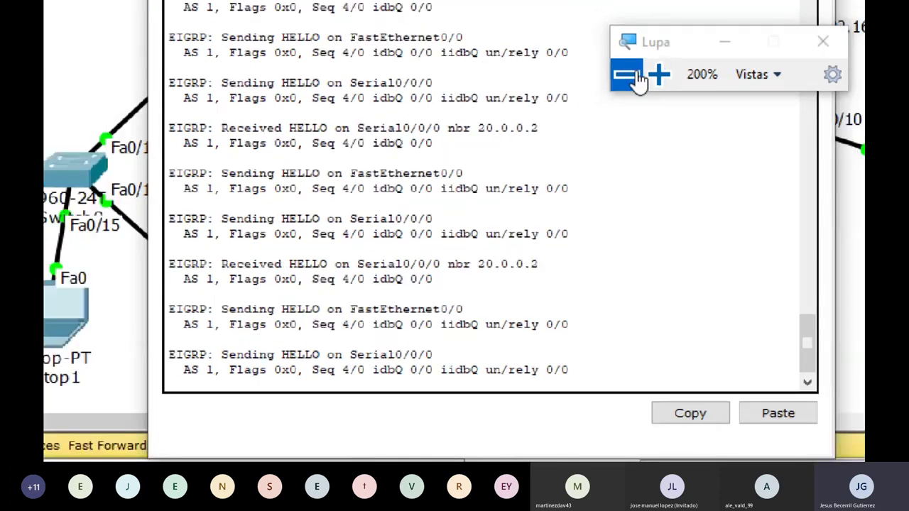
click(639, 80)
click(226, 161)
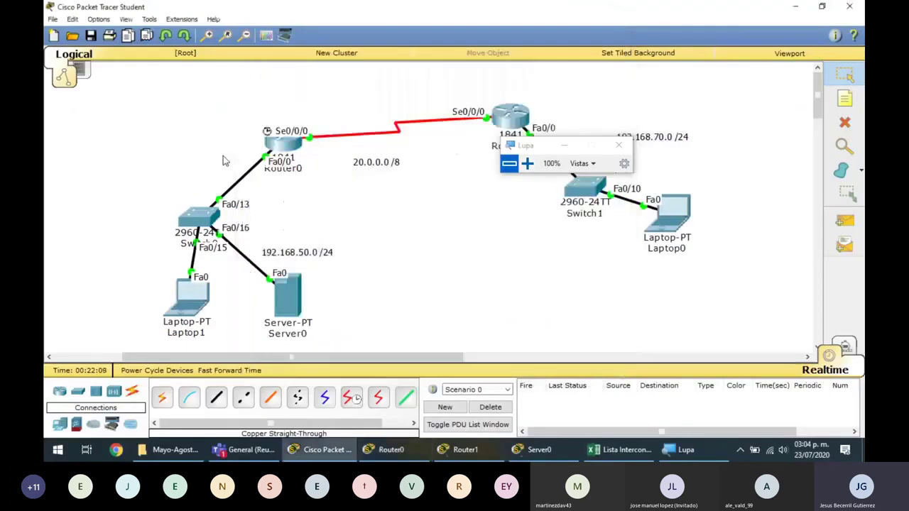
click(288, 295)
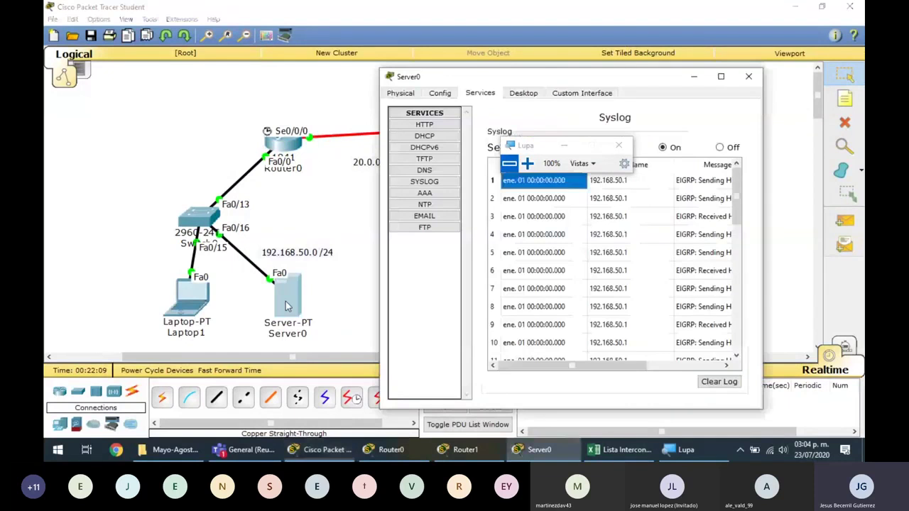
scroll(654, 245, down, 3)
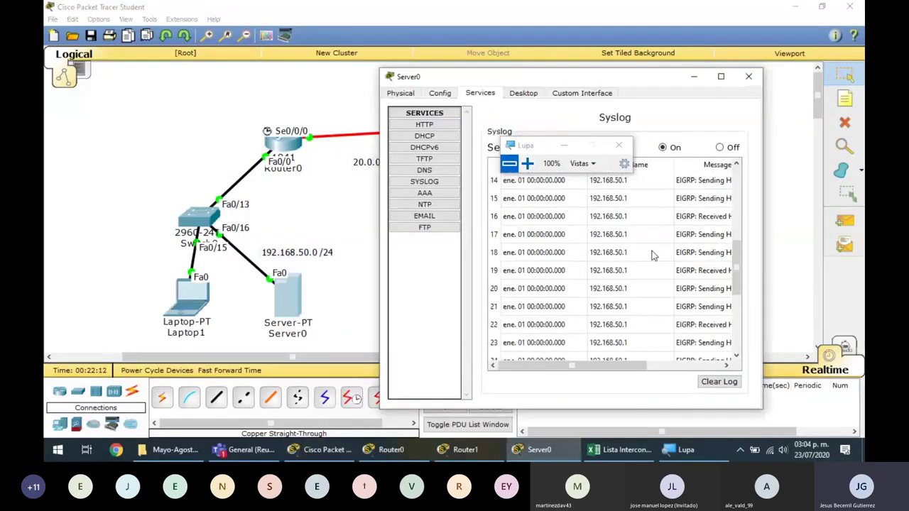
scroll(653, 256, down, 3)
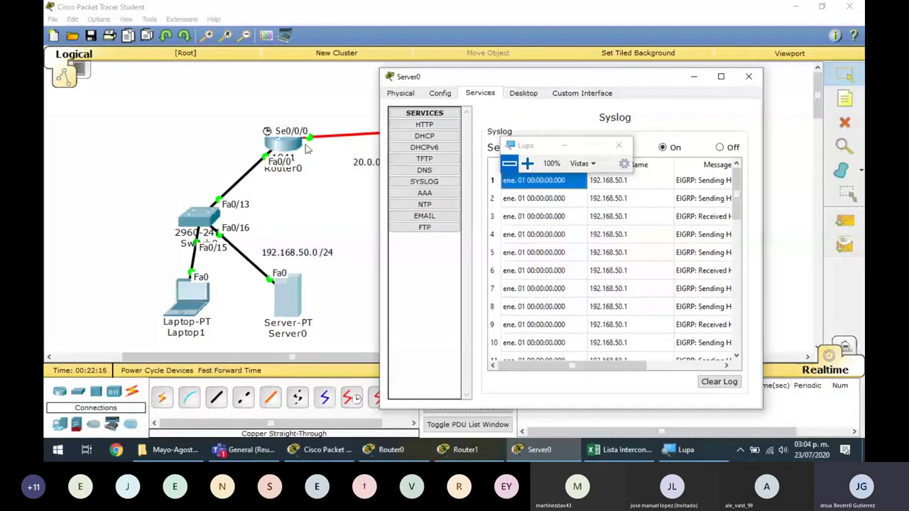
Step: Turn off EIGRP packet debugging on Router0 with no debug eigrp packets
click(298, 148)
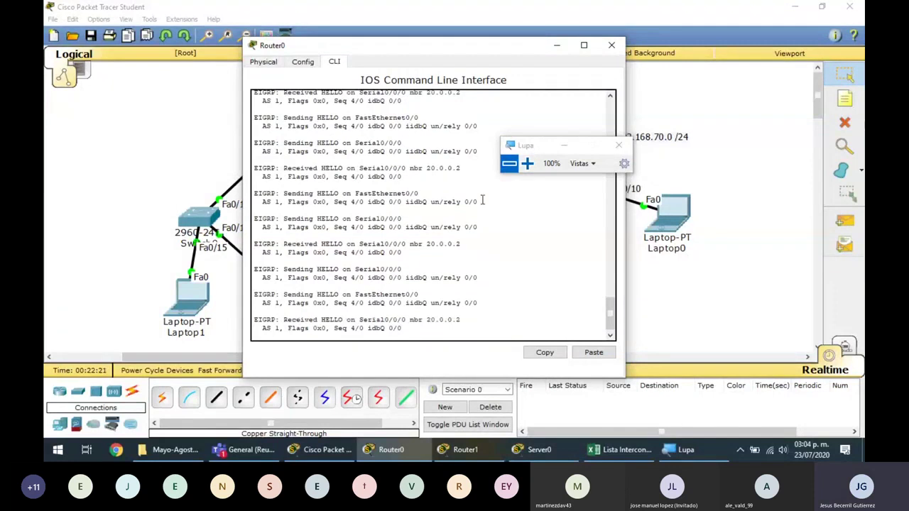
click(526, 163)
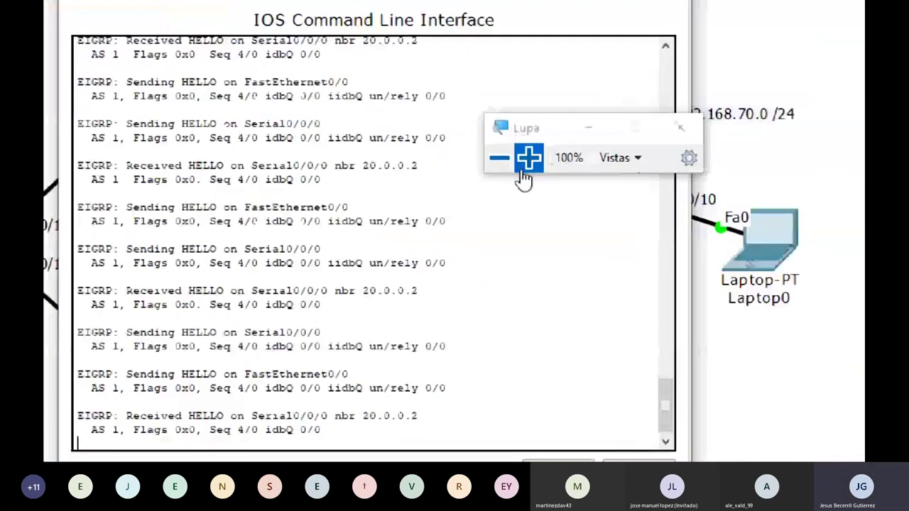
key(Return)
text(no)
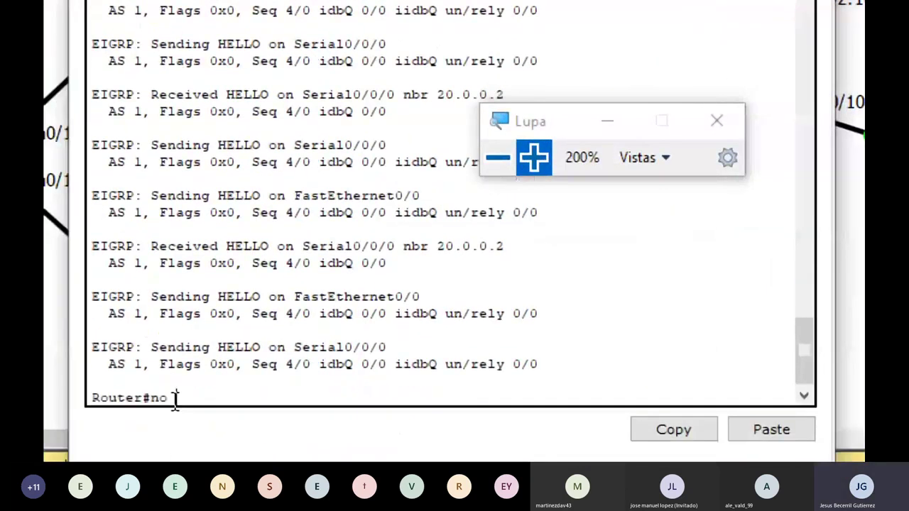
text( debug eigrp)
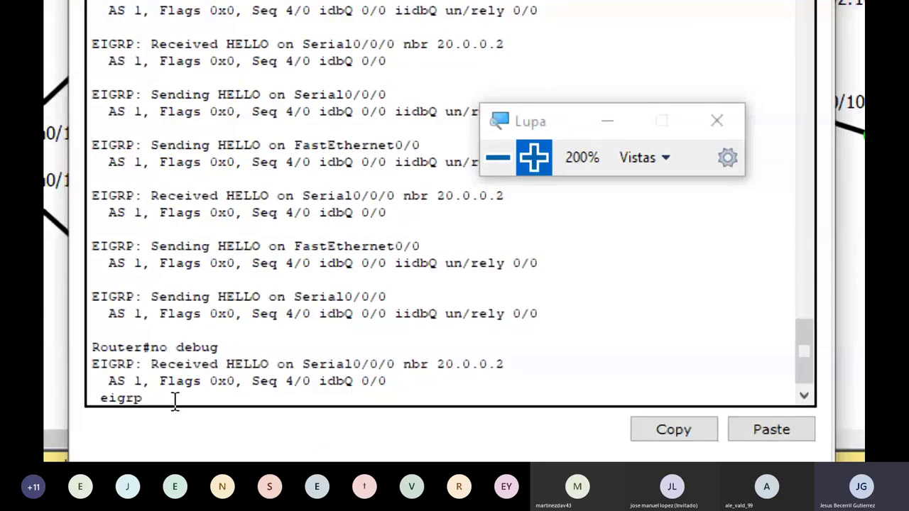
text( packets)
key(Return)
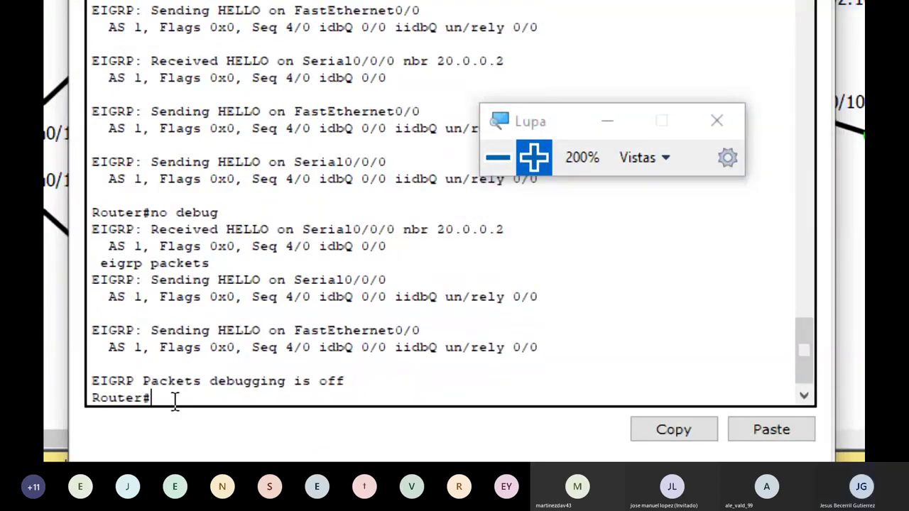
Step: Examine how the no debug eigrp packets command is split across Router0's console output, and its response line
drag(100, 381, 384, 387)
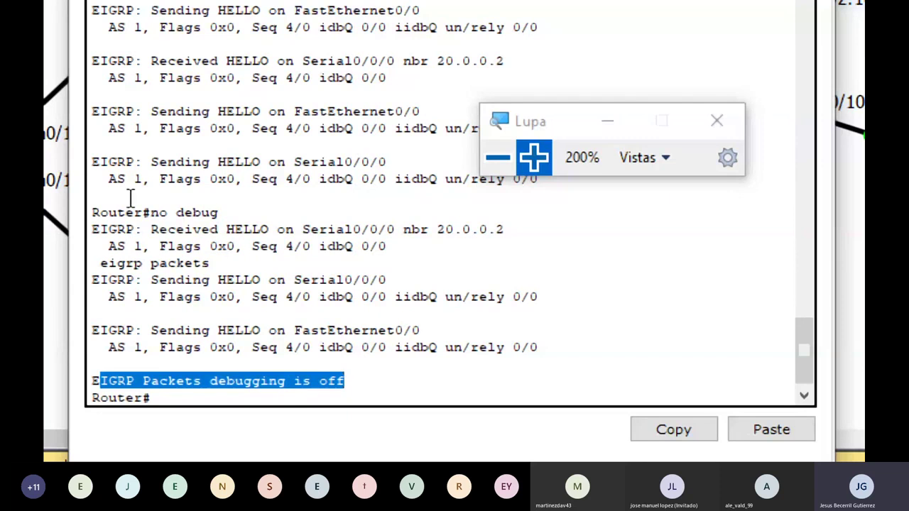
drag(145, 211, 244, 208)
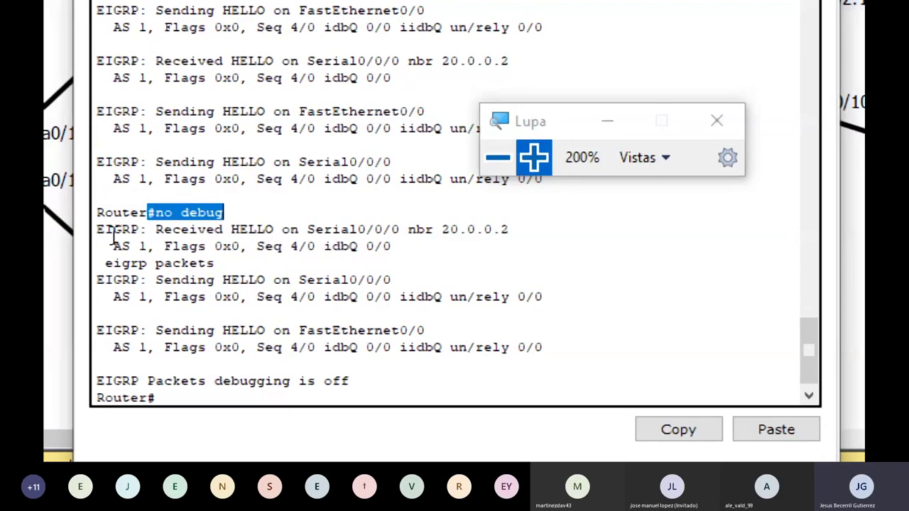
drag(98, 231, 391, 245)
click(202, 244)
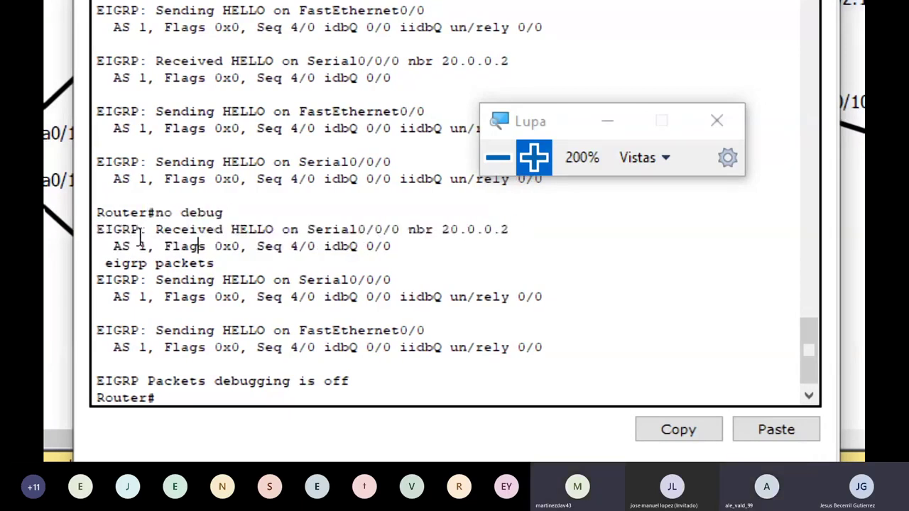
drag(158, 213, 239, 211)
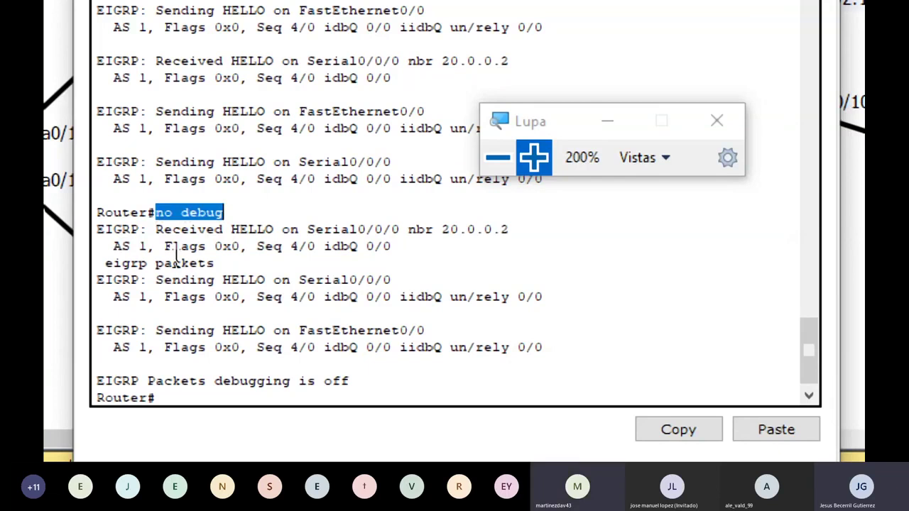
drag(104, 263, 229, 263)
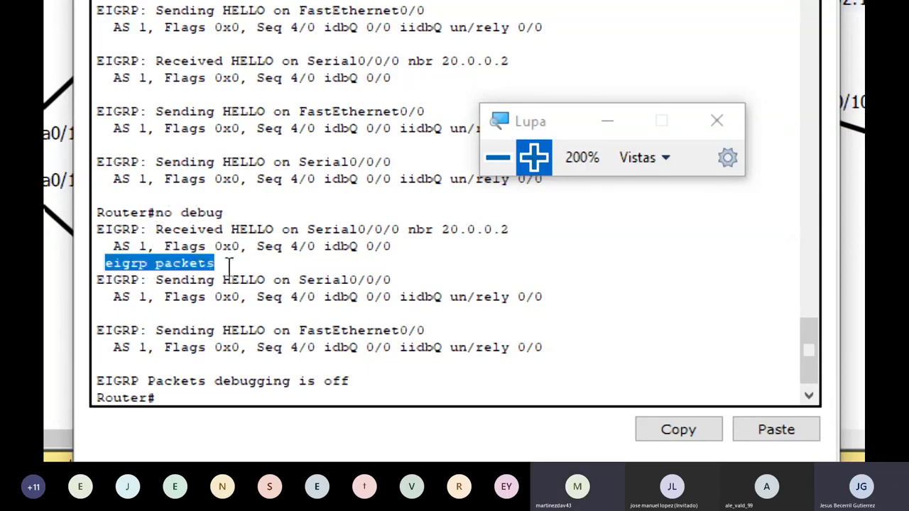
drag(149, 213, 246, 216)
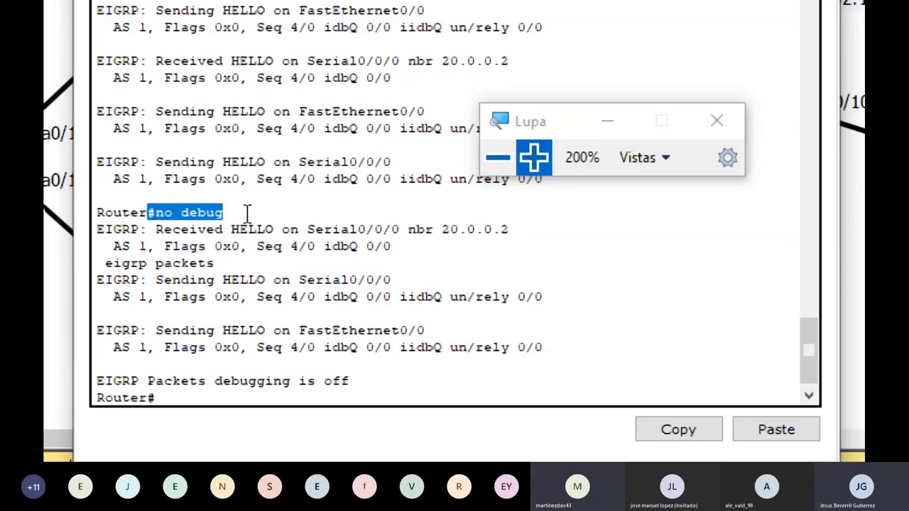
drag(104, 263, 263, 264)
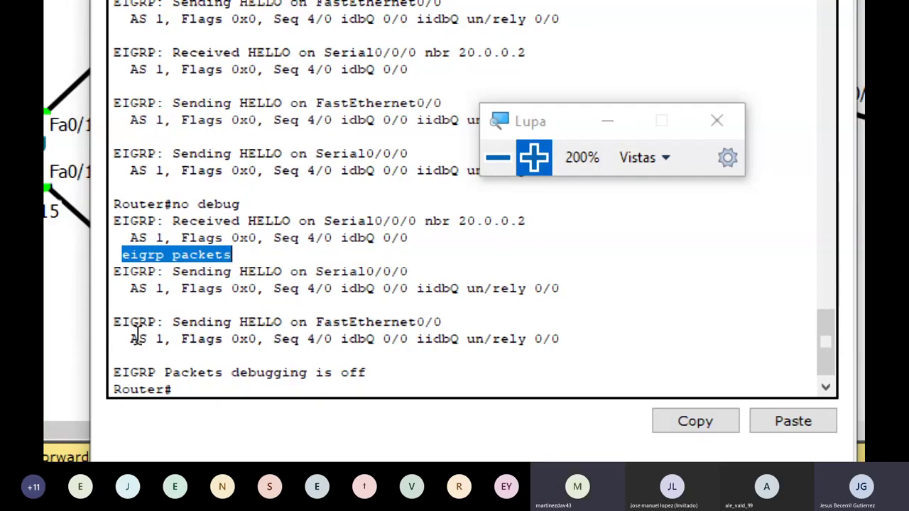
Step: Return to the topology and review the EIGRP entries in Server0's Syslog list with the screen magnified to 200%
click(499, 160)
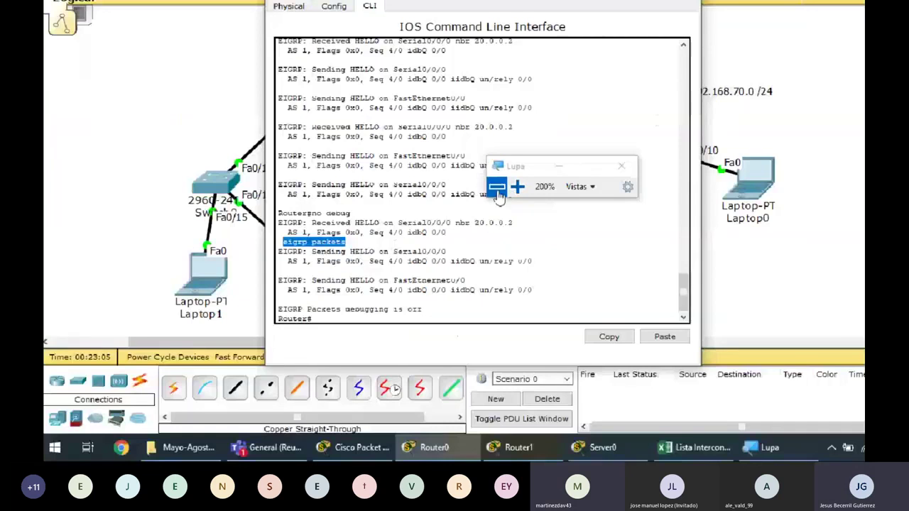
click(498, 190)
click(212, 163)
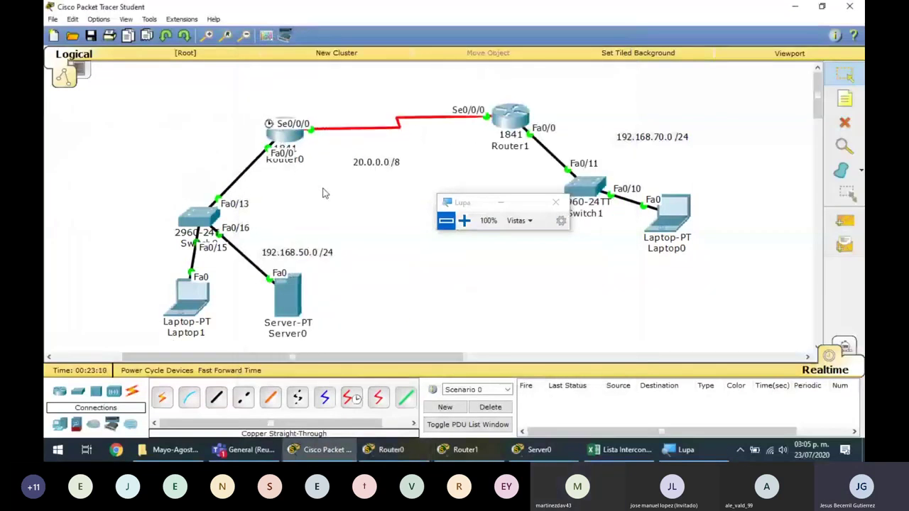
click(295, 291)
drag(481, 223, 557, 130)
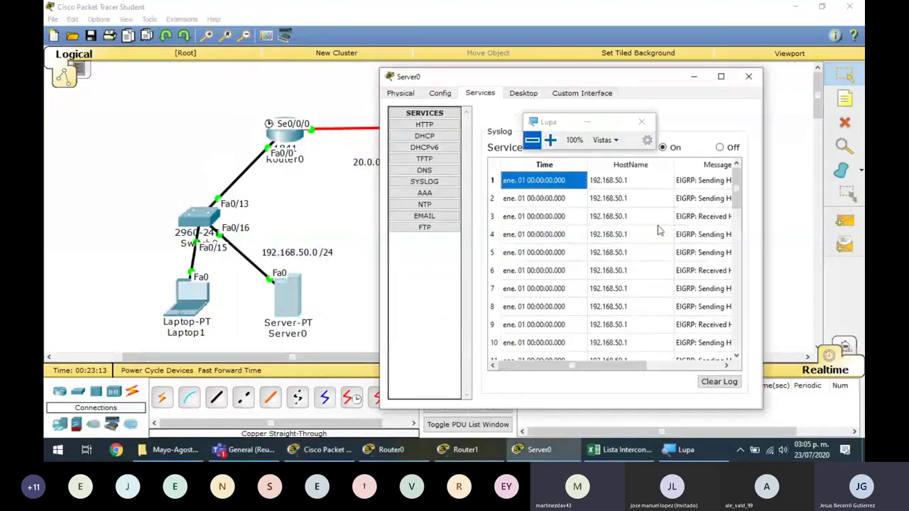
click(549, 140)
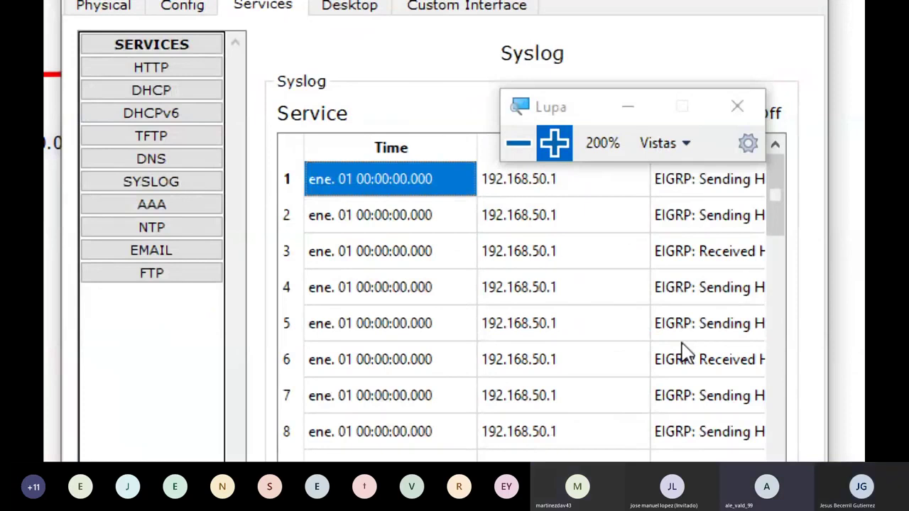
scroll(677, 333, down, 1)
scroll(678, 334, down, 9)
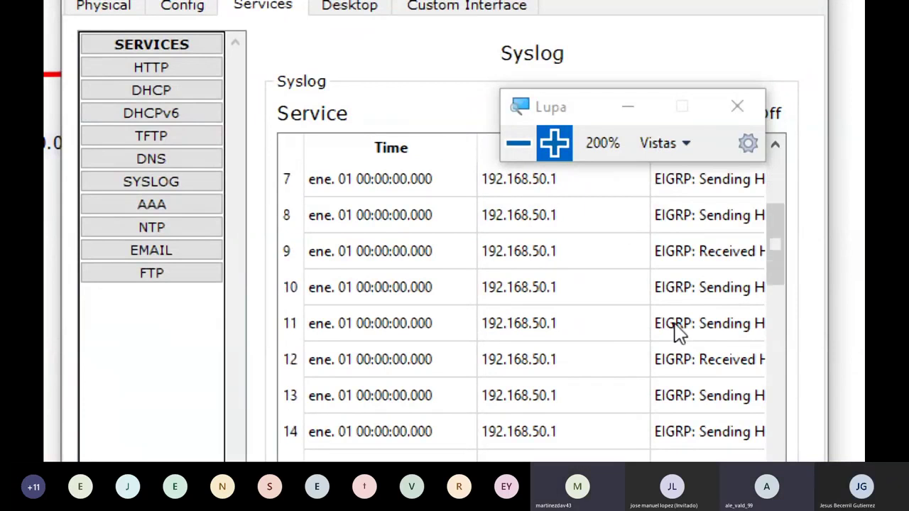
Step: Review the ICMP echo reply entries at the end of Server0's Syslog list and return to its first entries
scroll(678, 389, down, 1)
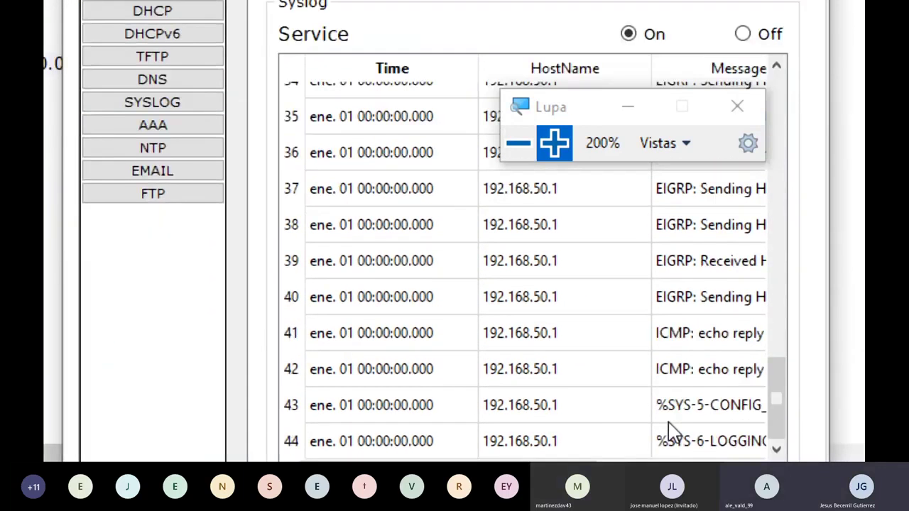
click(671, 333)
click(671, 368)
click(625, 333)
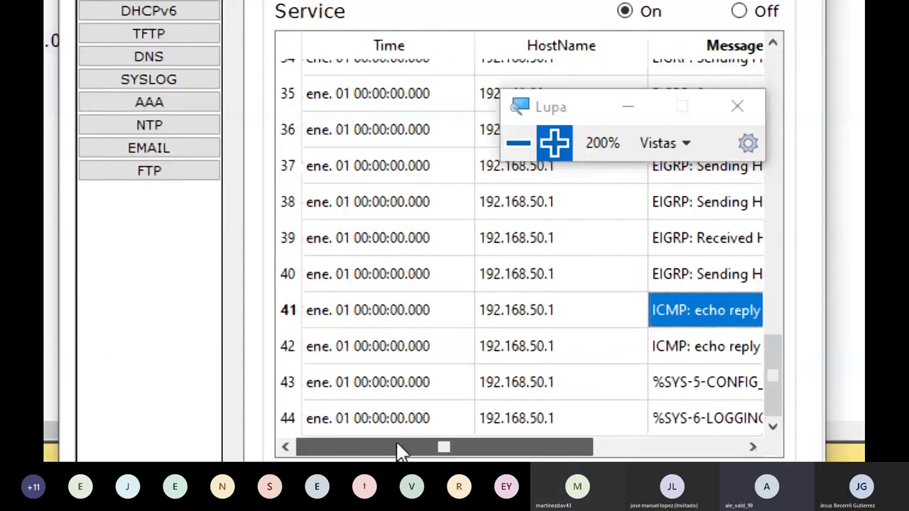
scroll(608, 386, up, 3)
scroll(608, 385, up, 8)
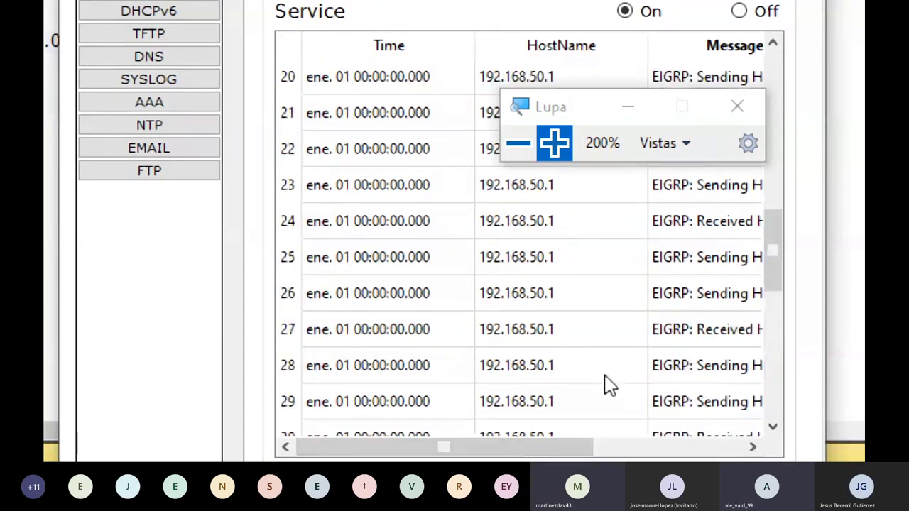
scroll(608, 385, up, 1)
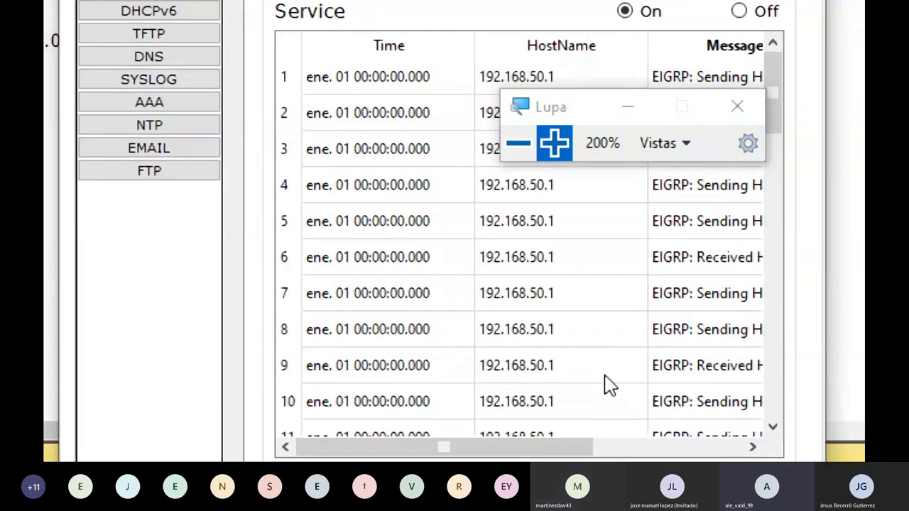
Step: Examine the Message and HostName columns of the first EIGRP HELLO entries, moving the magnifier's control window aside
drag(575, 113, 433, 117)
click(752, 113)
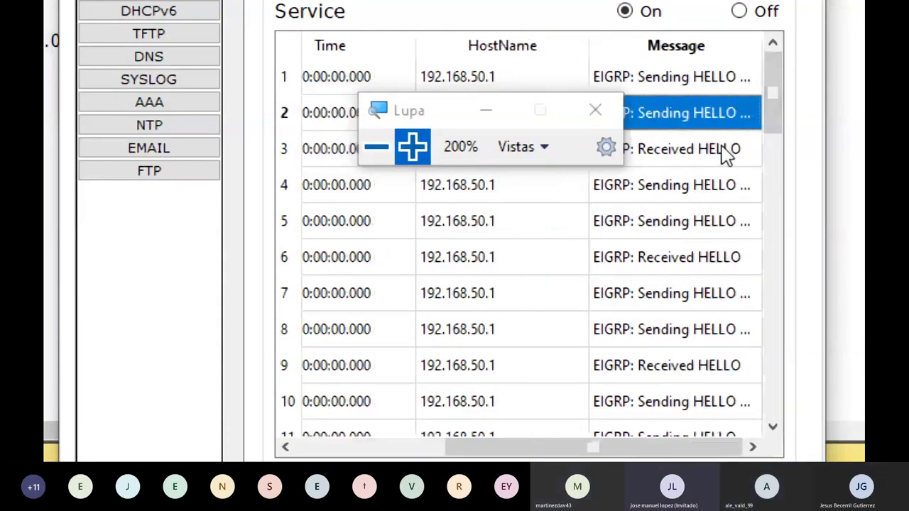
drag(584, 450, 511, 450)
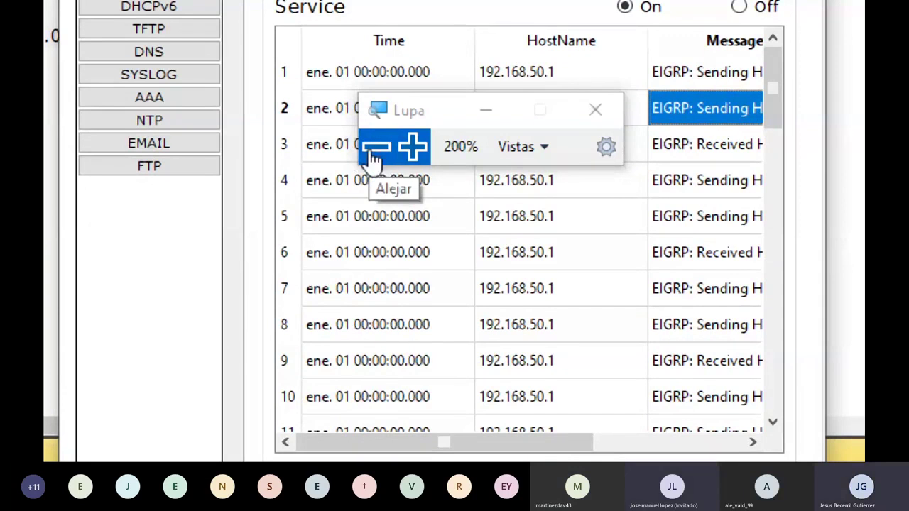
click(721, 142)
click(718, 124)
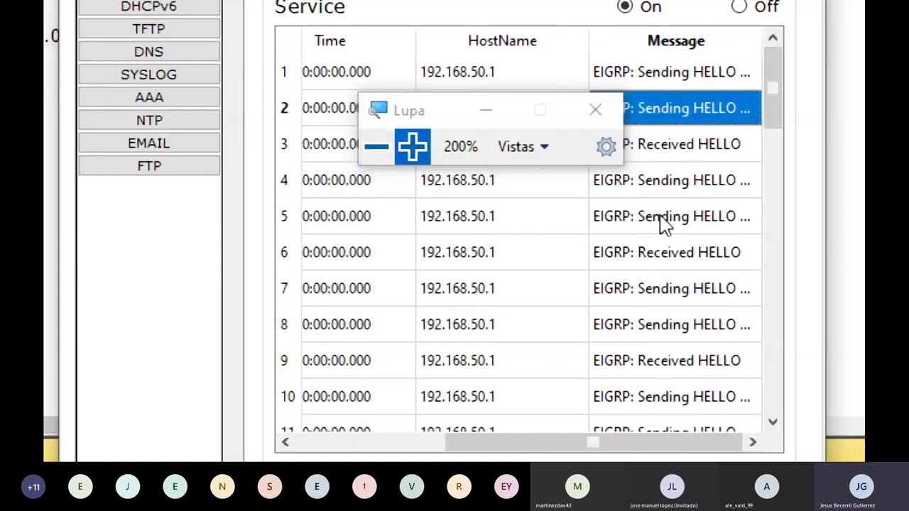
click(677, 150)
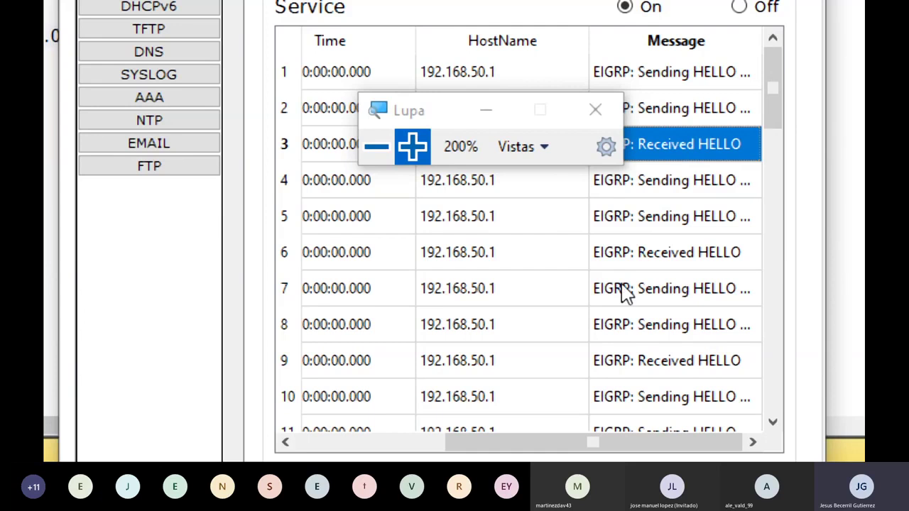
click(547, 290)
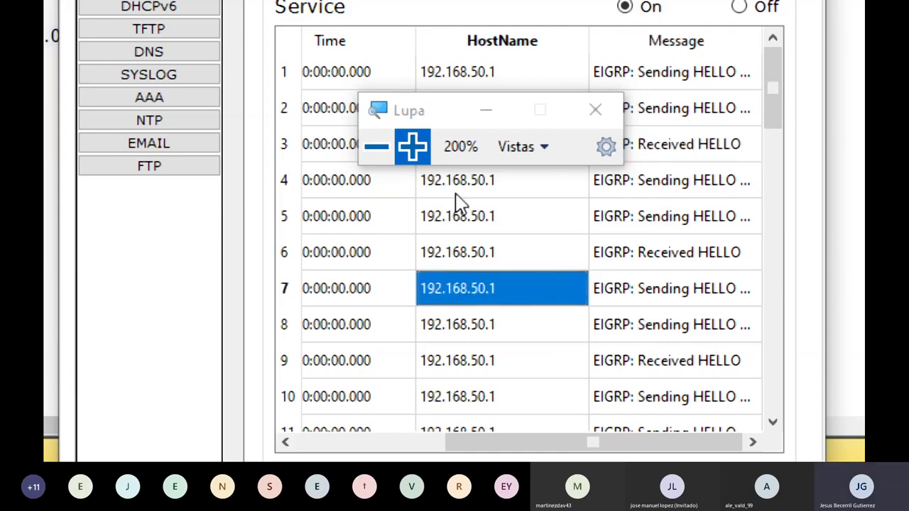
Step: Reduce magnification to 100% and compare the HostName of the first eight Syslog entries with Router0 in the topology, returning to Server0
click(392, 146)
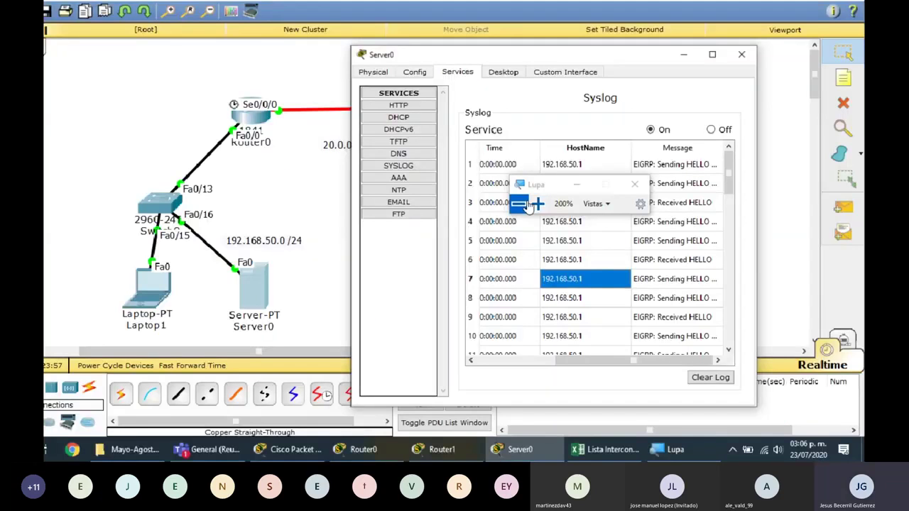
click(557, 165)
drag(573, 183, 600, 306)
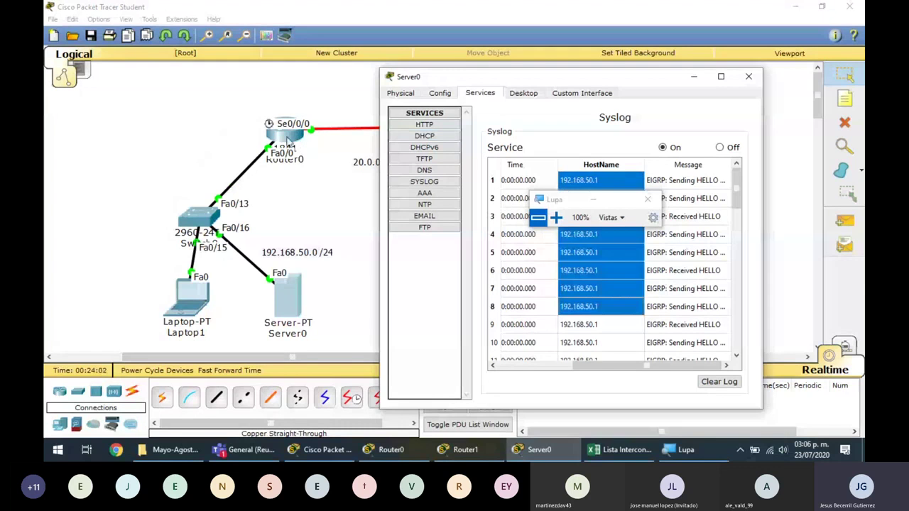
click(287, 138)
click(230, 231)
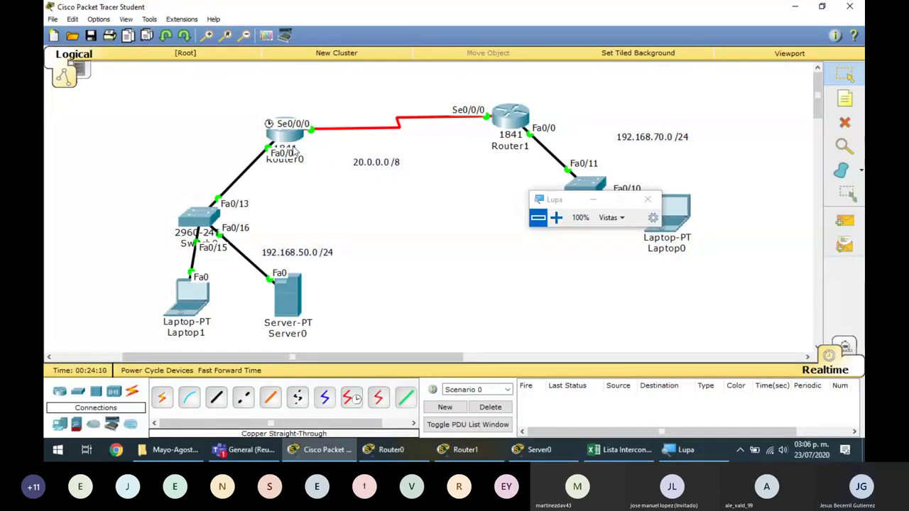
click(291, 299)
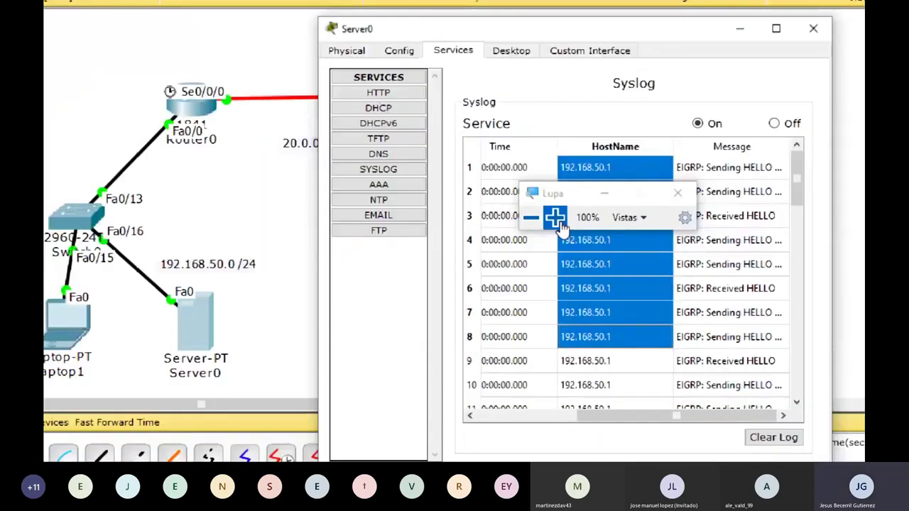
Step: Magnify the screen to 200% and examine the Time column of the Syslog entries
click(556, 218)
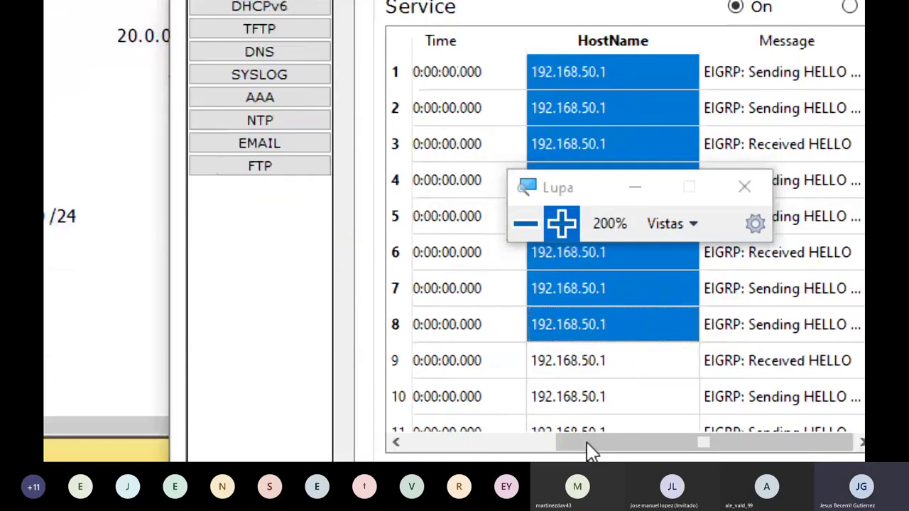
click(453, 118)
click(513, 73)
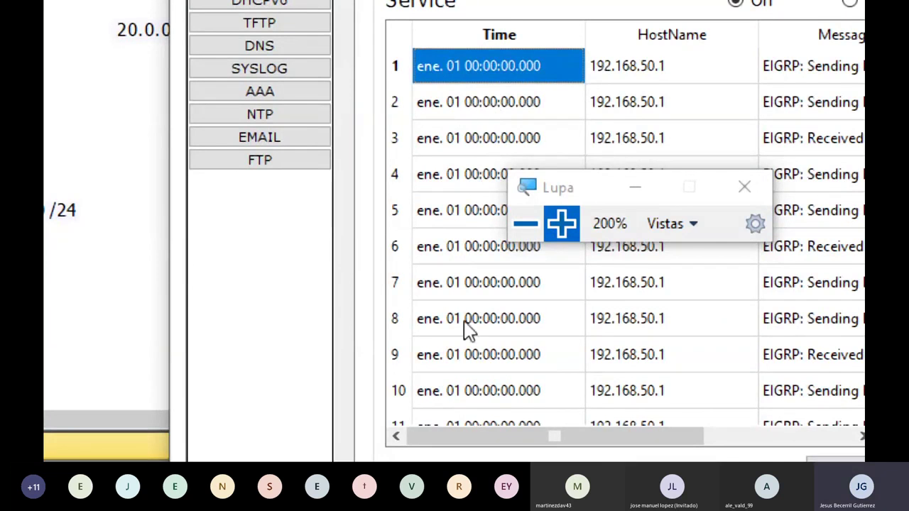
drag(479, 284, 458, 79)
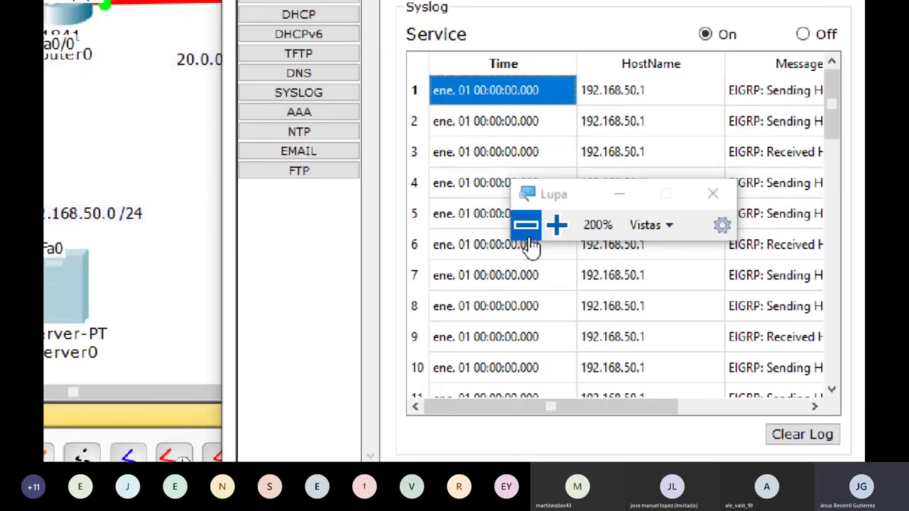
Step: Set Router0's clock from its command line with clock set 3:04:00 July 23 2020
click(529, 239)
click(324, 167)
click(285, 136)
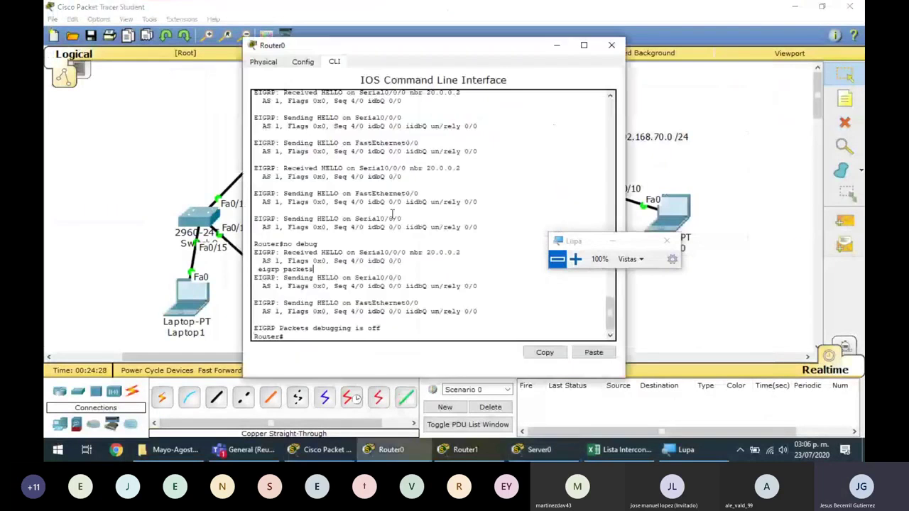
drag(573, 240, 338, 205)
click(340, 221)
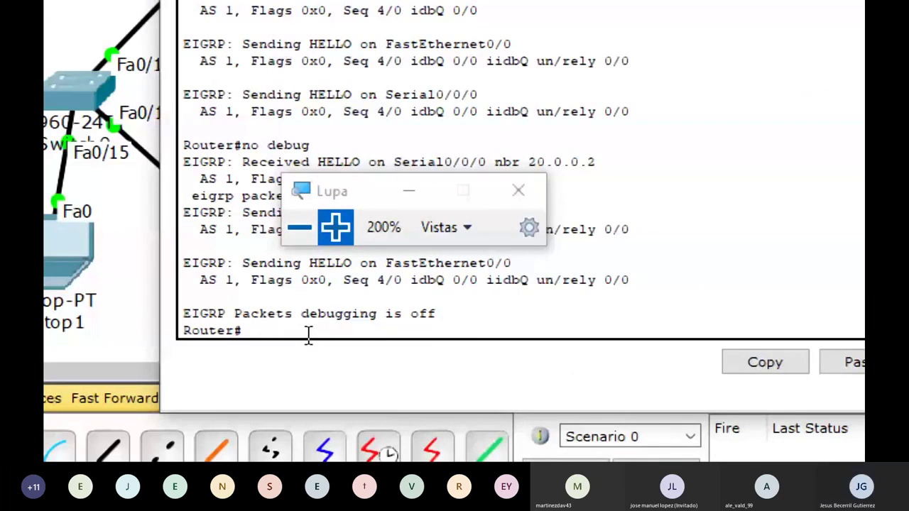
text(clock set)
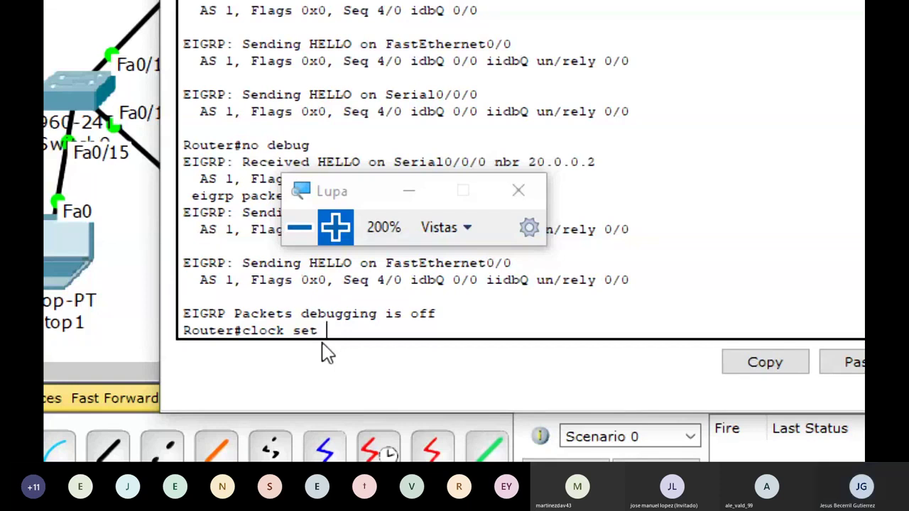
text(3:)
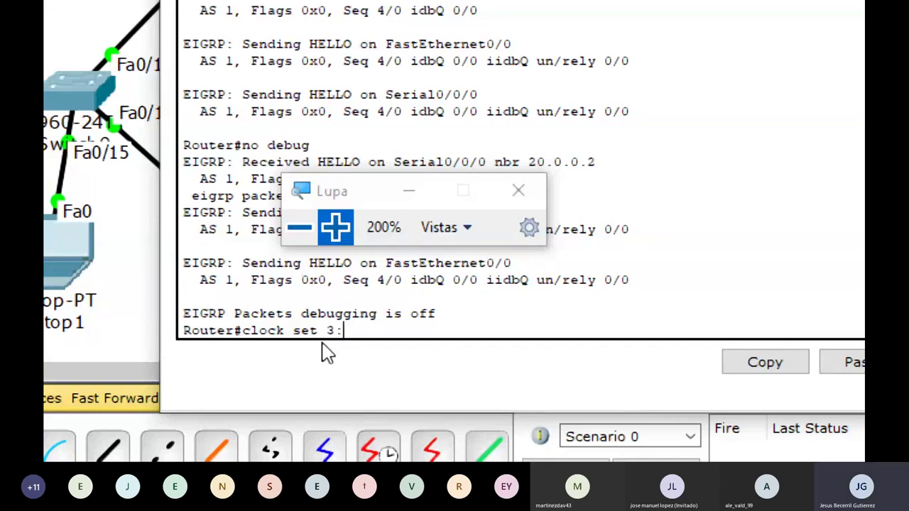
text(04)
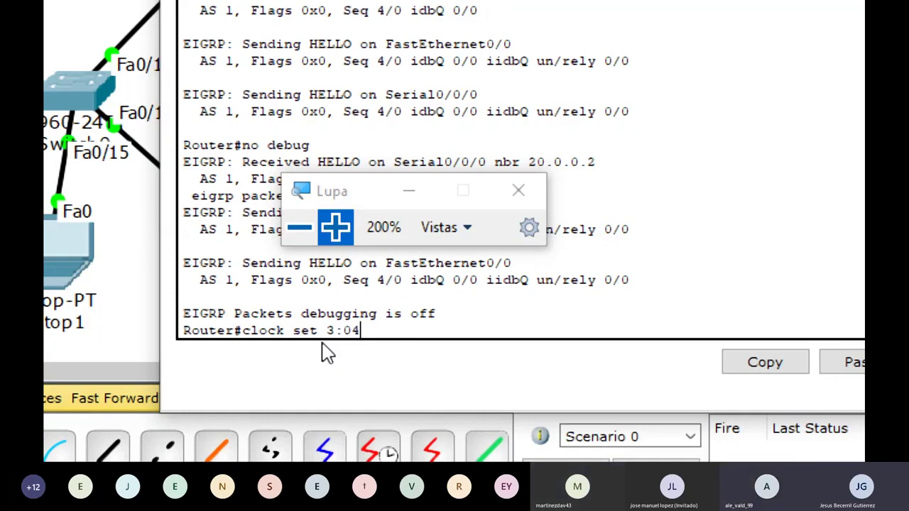
text(:00 J)
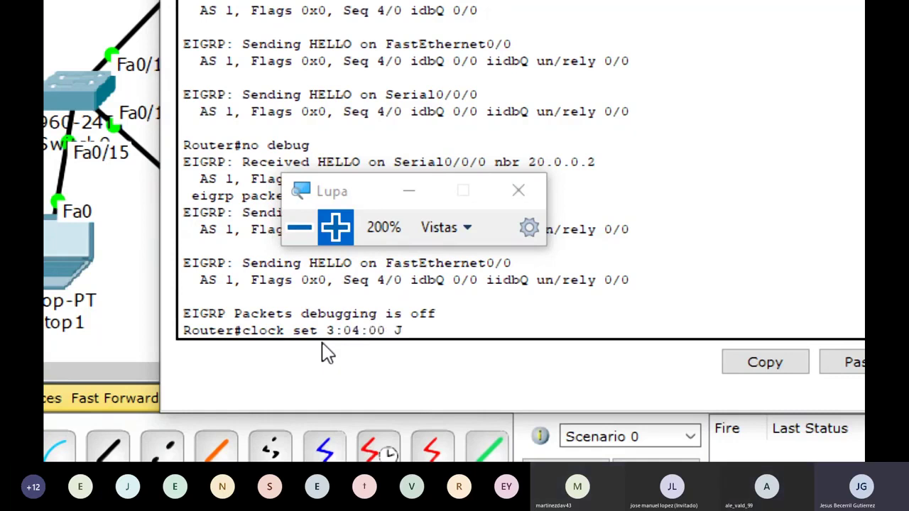
text(uly 23 2020)
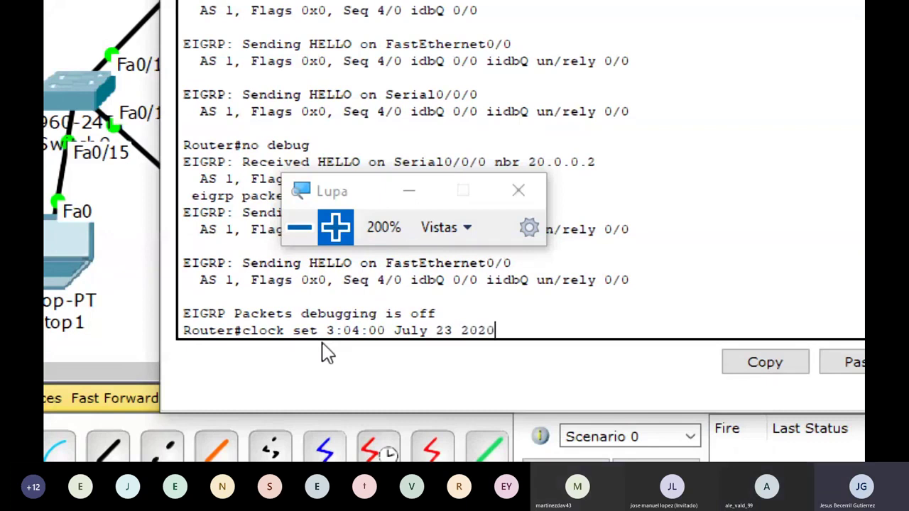
key(Return)
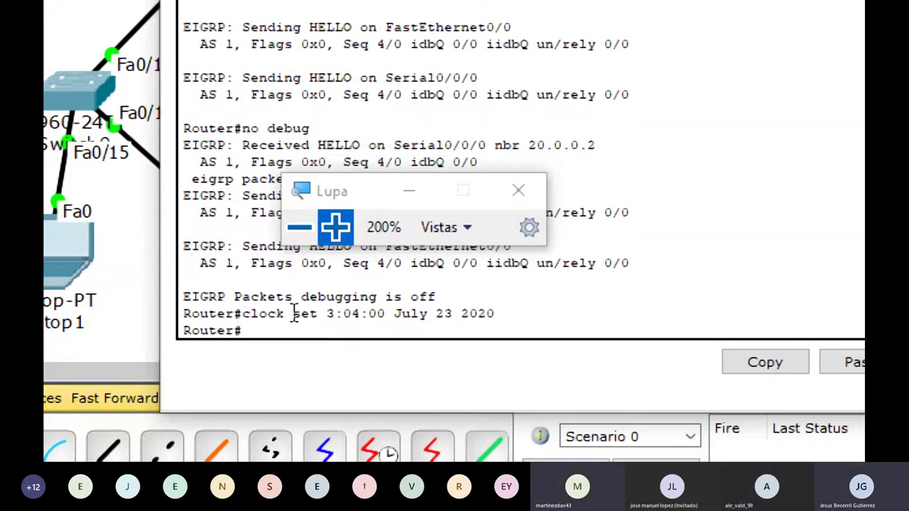
Step: Examine the time and date arguments of the clock set command in Router0's console
drag(318, 314, 397, 317)
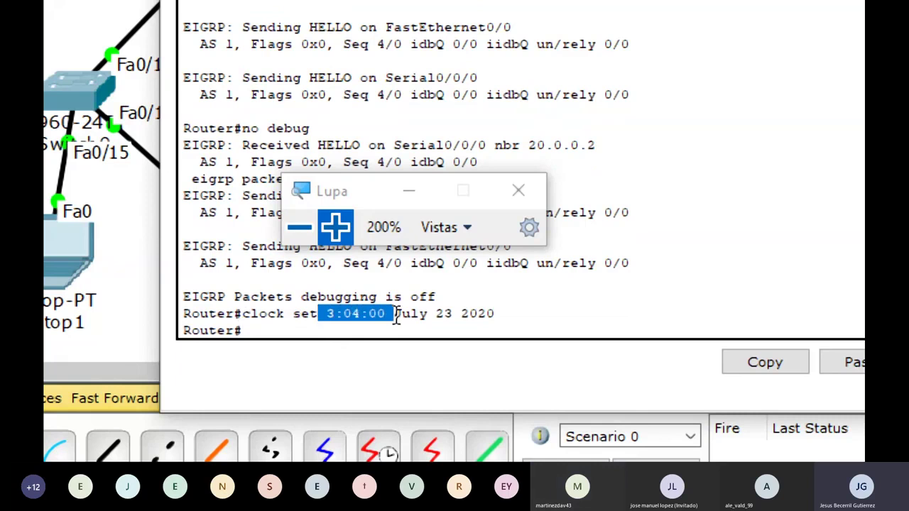
click(429, 314)
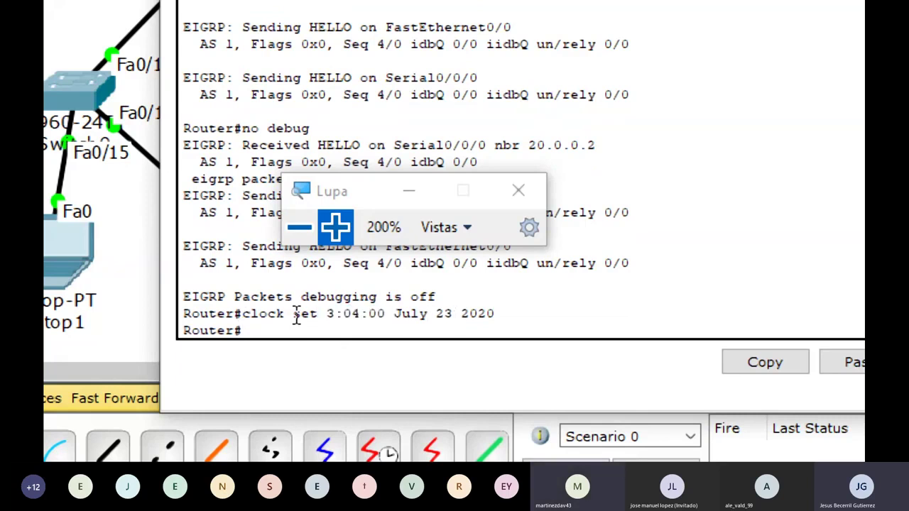
drag(395, 316, 494, 316)
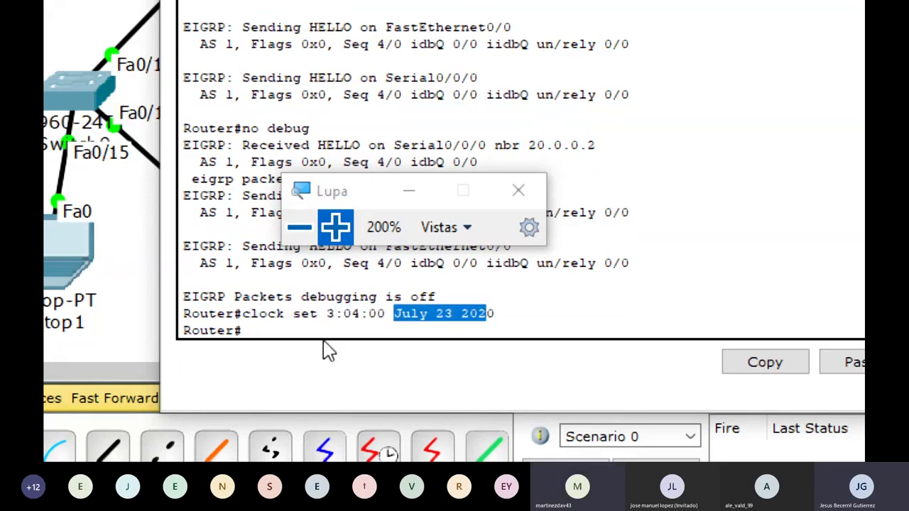
click(286, 329)
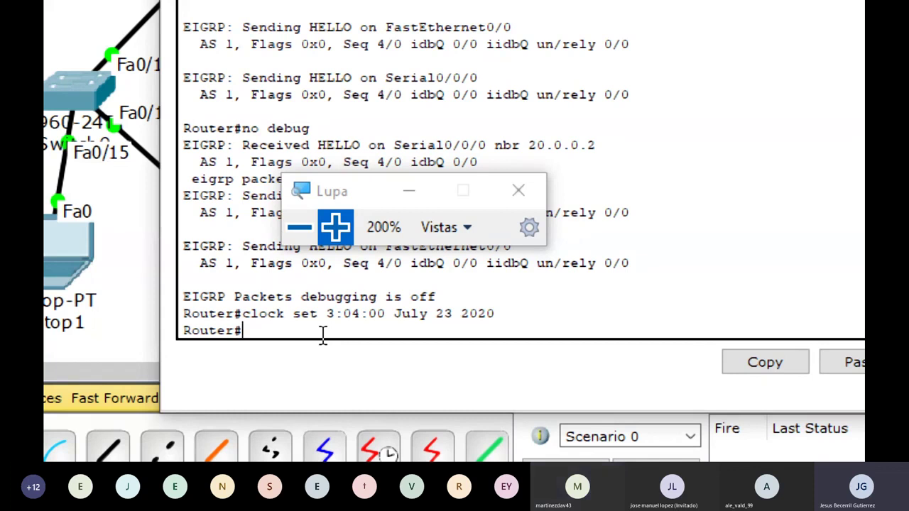
text(service tim)
key(Tab)
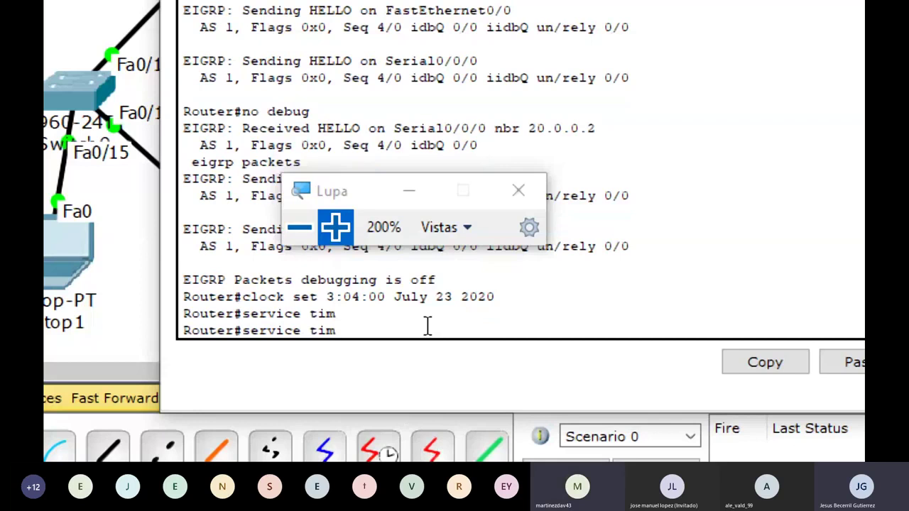
key(BackSpace)
key(BackSpace)
key(BackSpace)
key(BackSpace)
key(BackSpace)
key(BackSpace)
key(BackSpace)
key(BackSpace)
key(BackSpace)
key(BackSpace)
key(BackSpace)
Step: Enter Router0's global configuration mode and enable millisecond log timestamps with service timestamps log datetime msec
text(configure terminal)
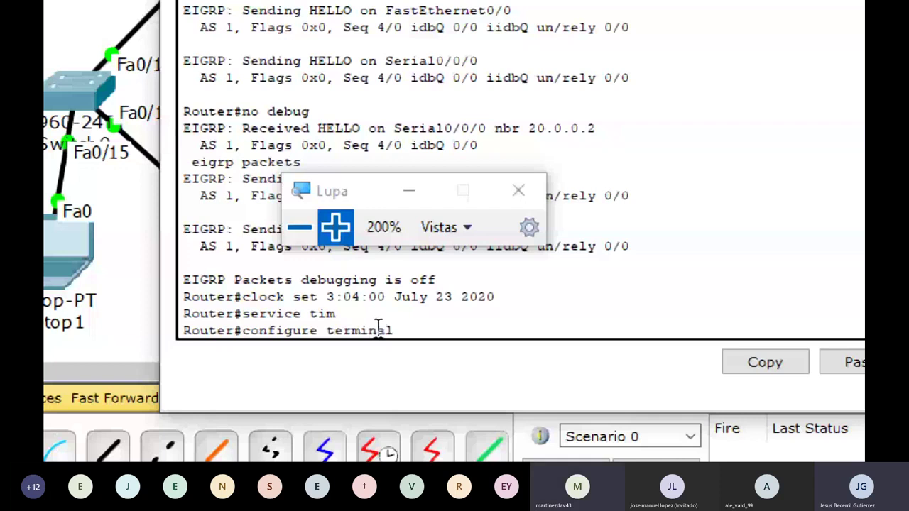
key(Return)
text(s)
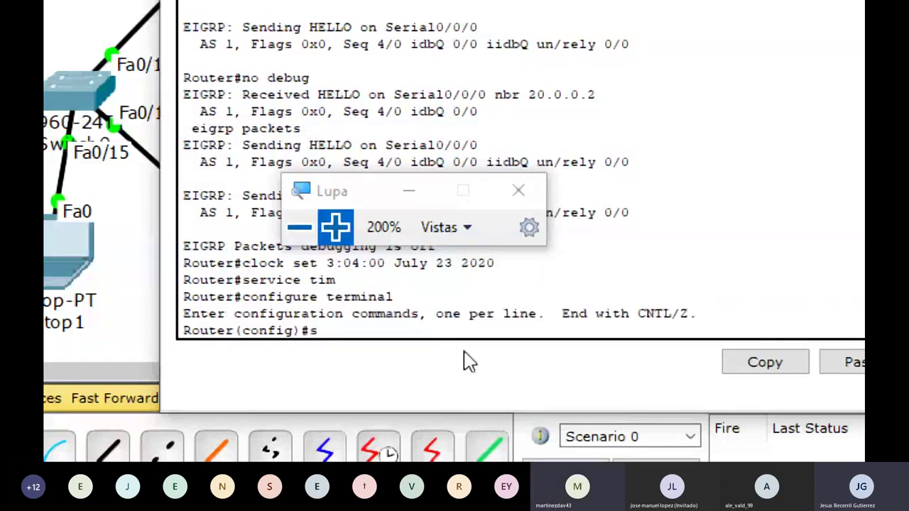
text(ervice)
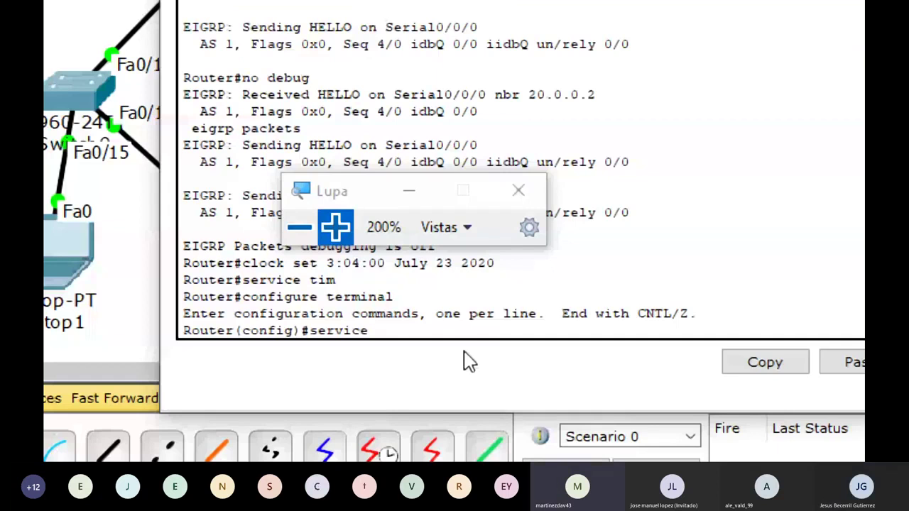
text(tim)
key(Tab)
text(log)
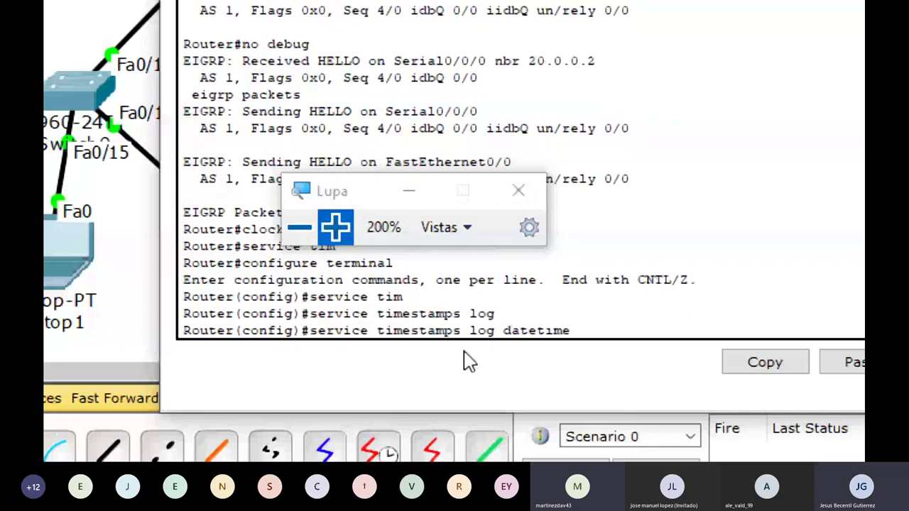
text(msec)
key(Return)
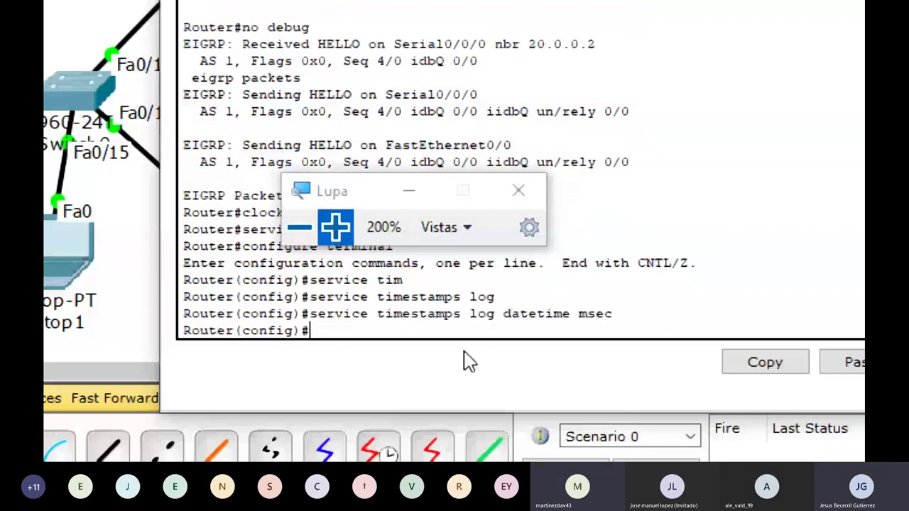
drag(309, 314, 644, 315)
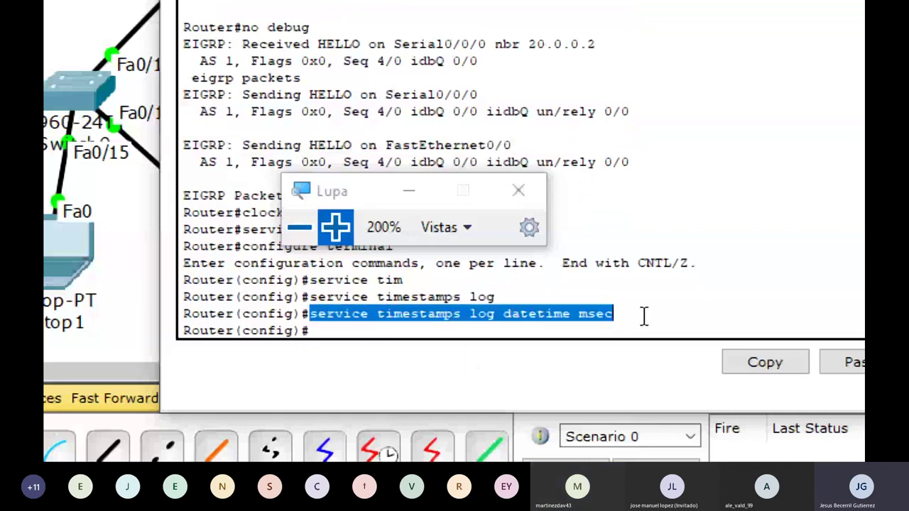
Step: Restore the screen magnification to 100% and send a simple PDU from Laptop0 to Router0
click(291, 233)
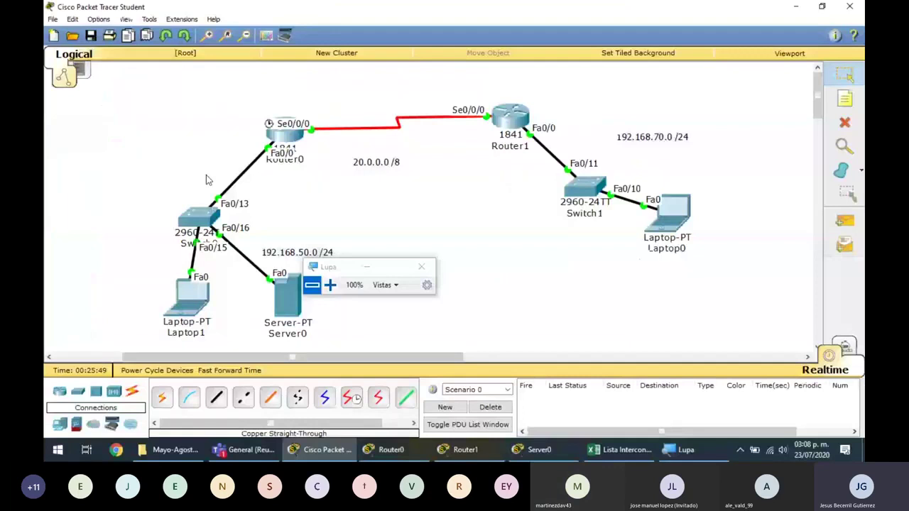
click(539, 449)
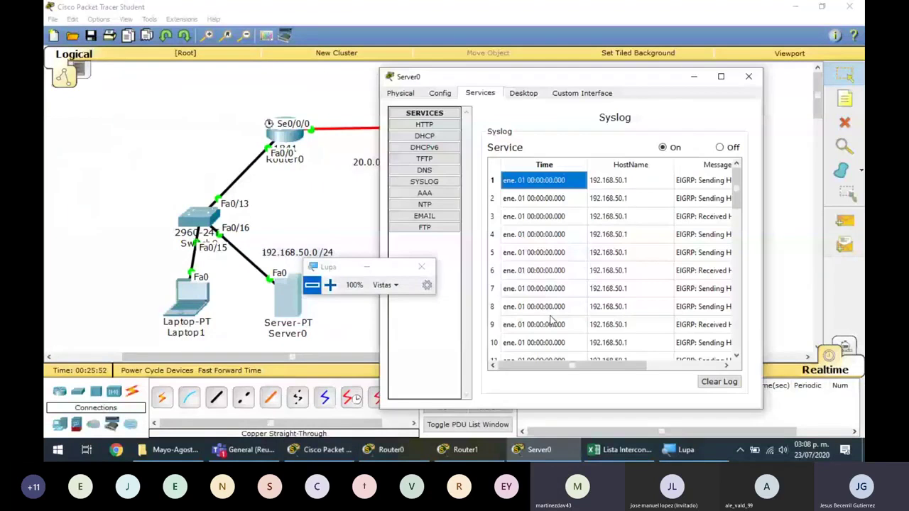
click(323, 449)
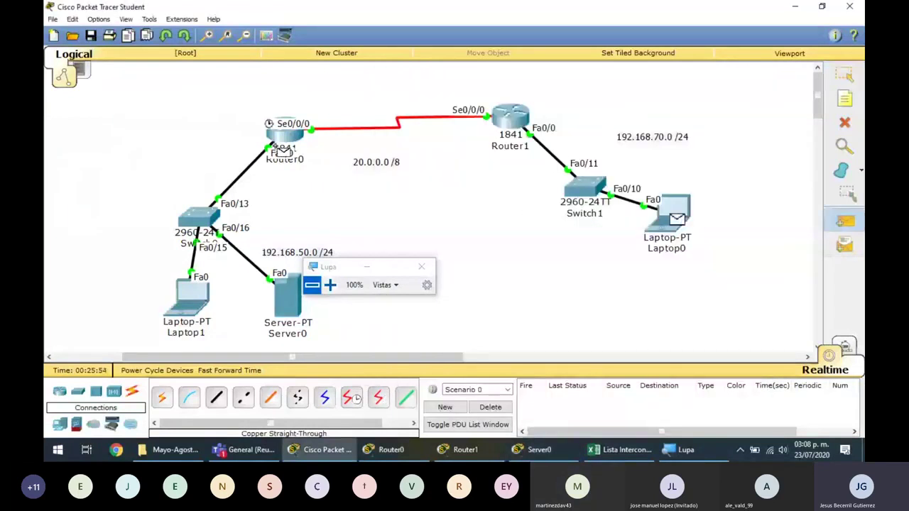
Step: Examine the message and time stamp of the newest Syslog entry on Server0, magnifying the screen to 200%
click(287, 294)
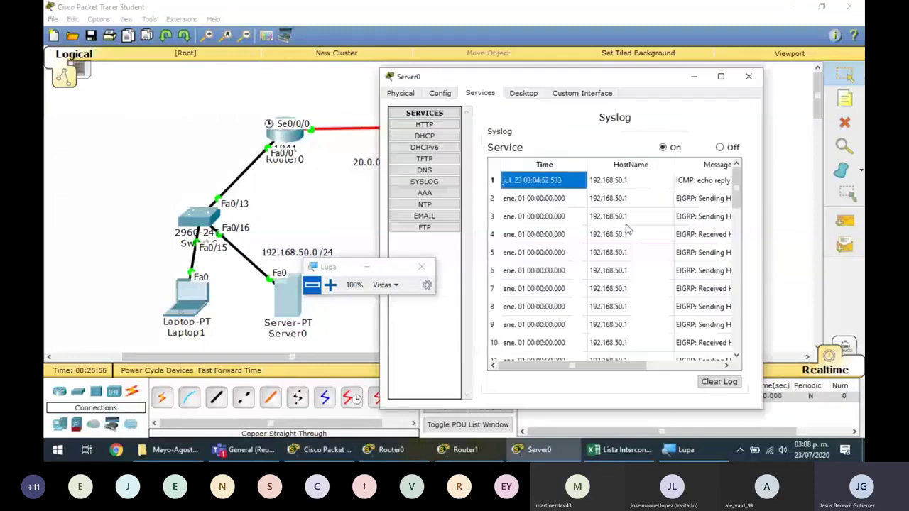
click(696, 182)
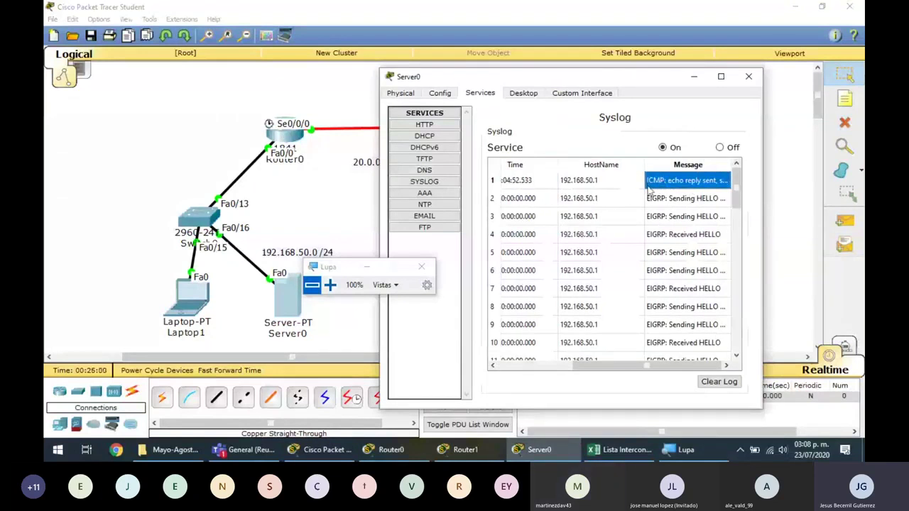
click(654, 366)
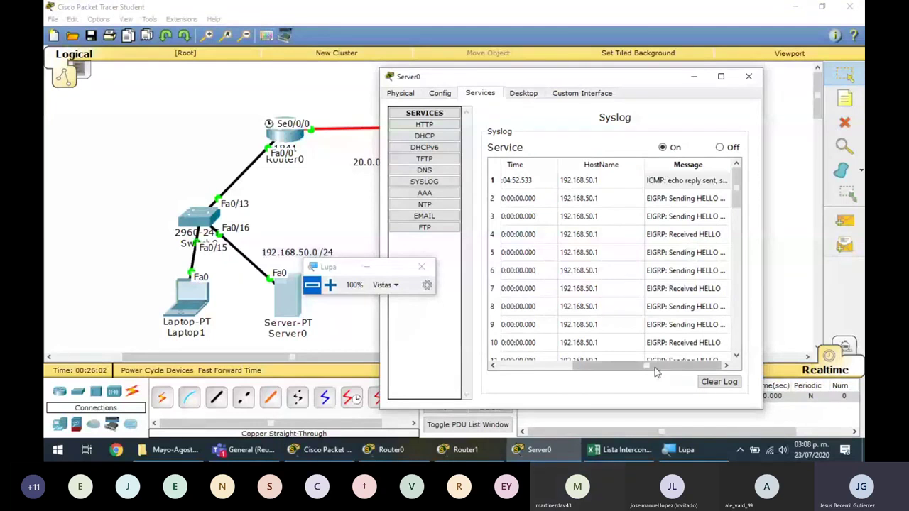
drag(654, 368, 572, 367)
key(super+plus)
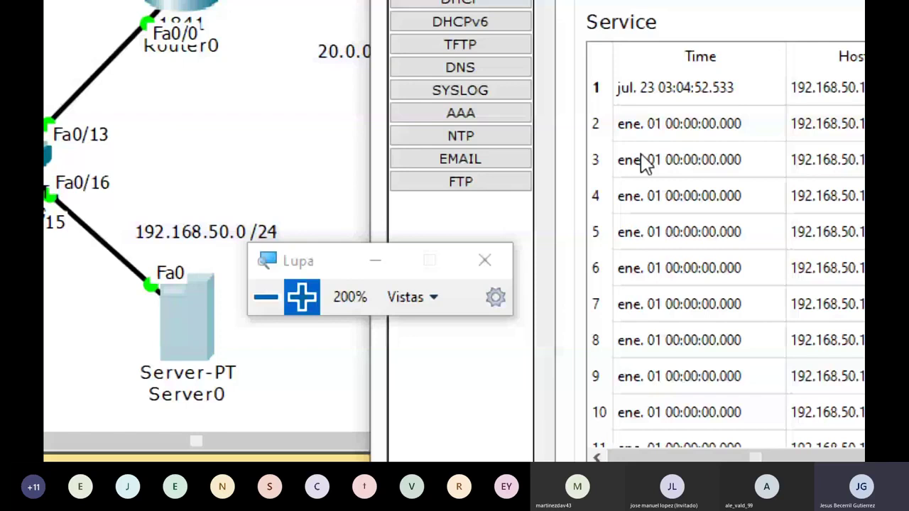
click(675, 103)
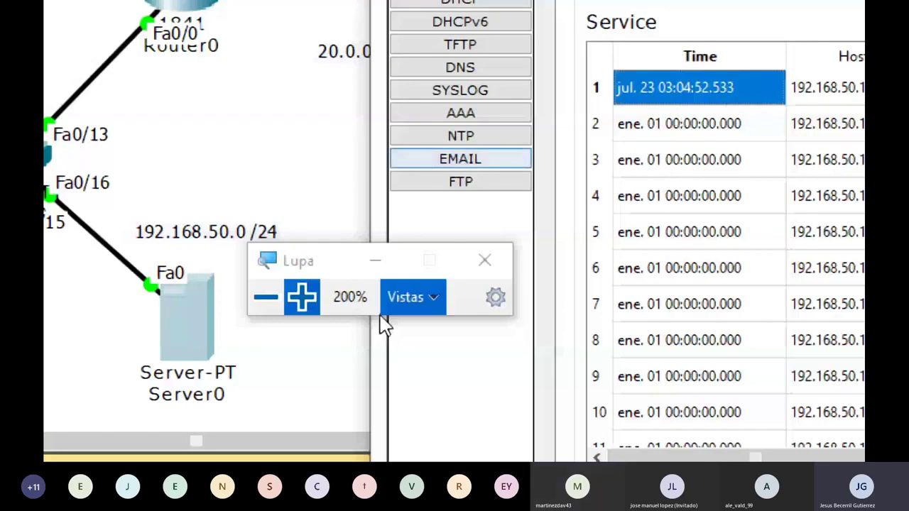
Step: Send a simple PDU from Laptop1 to Router0 and compare the time stamps of the two newest Syslog entries on Server0
click(281, 297)
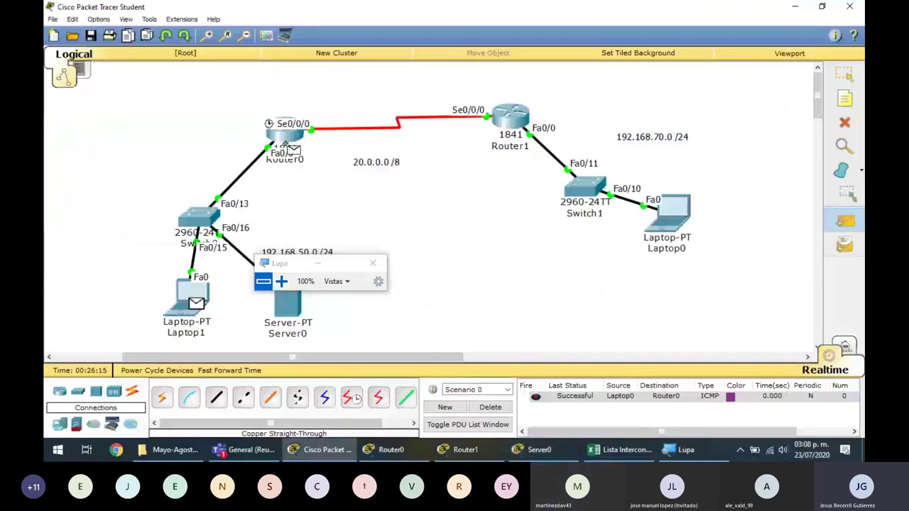
click(290, 312)
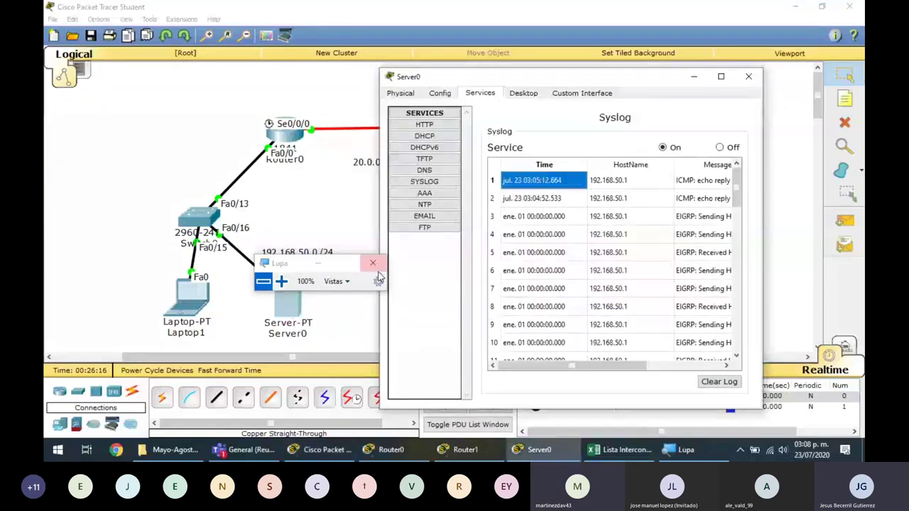
click(280, 283)
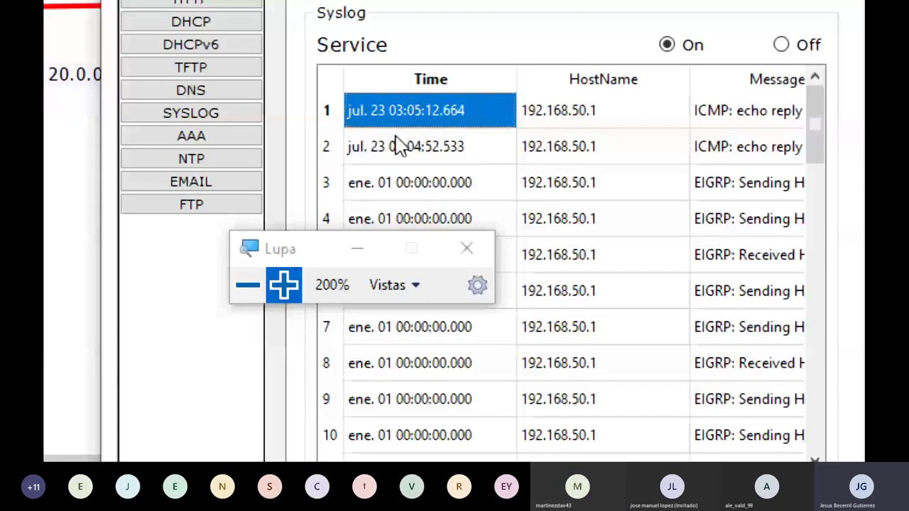
click(249, 288)
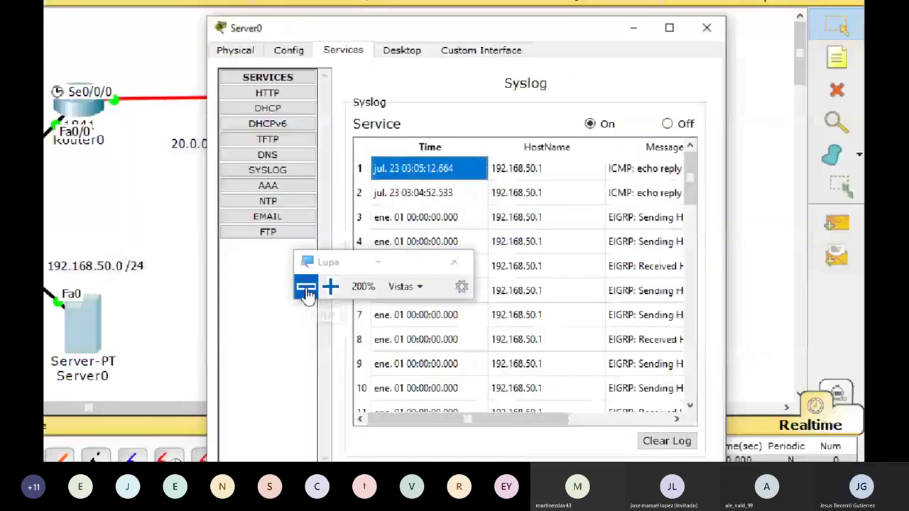
click(306, 290)
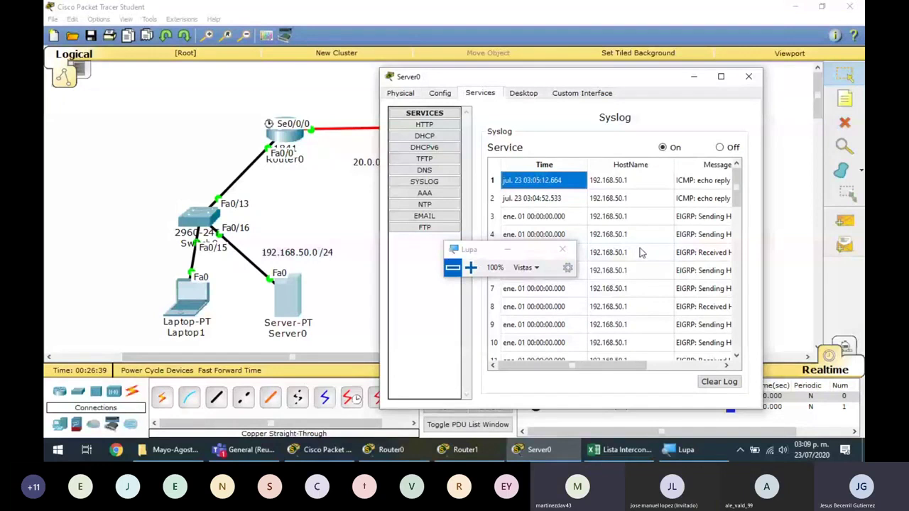
click(747, 80)
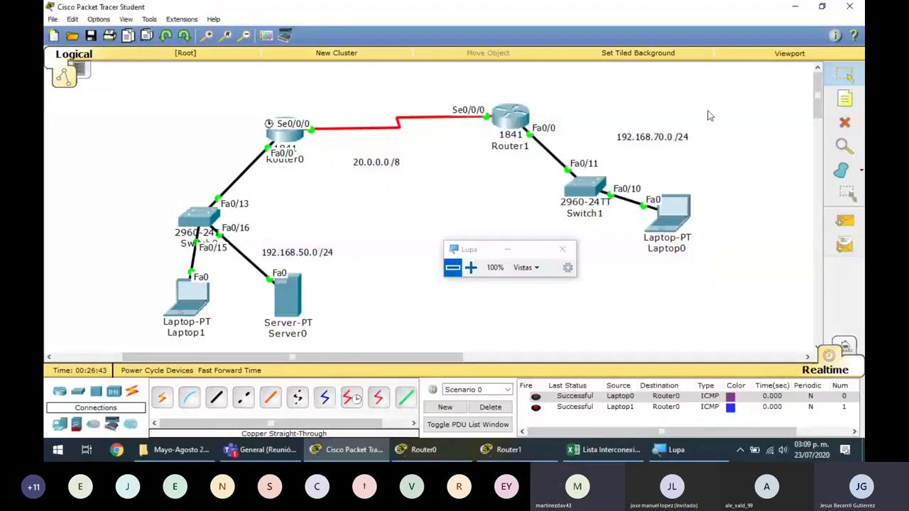
Step: Delete Scenario 0 with its PDUs and close Router1's window
drag(731, 83, 137, 330)
click(489, 409)
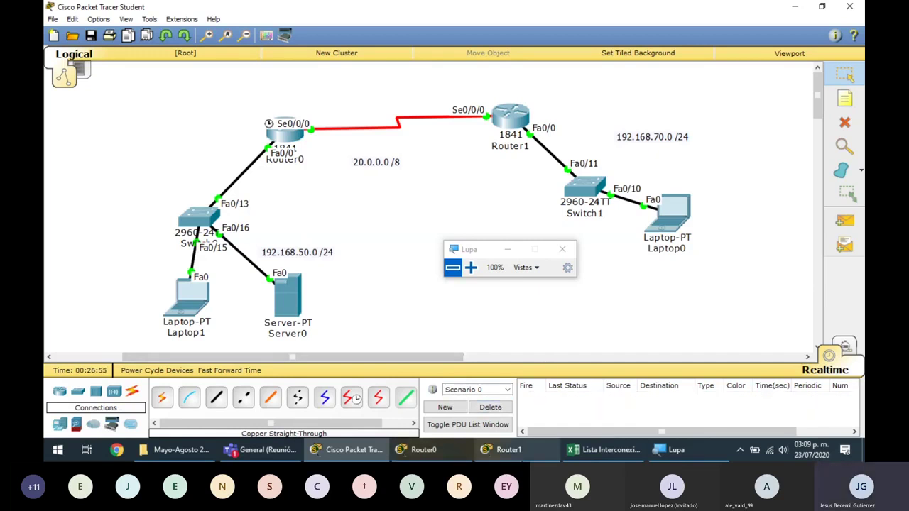
key(alt+Tab)
click(636, 79)
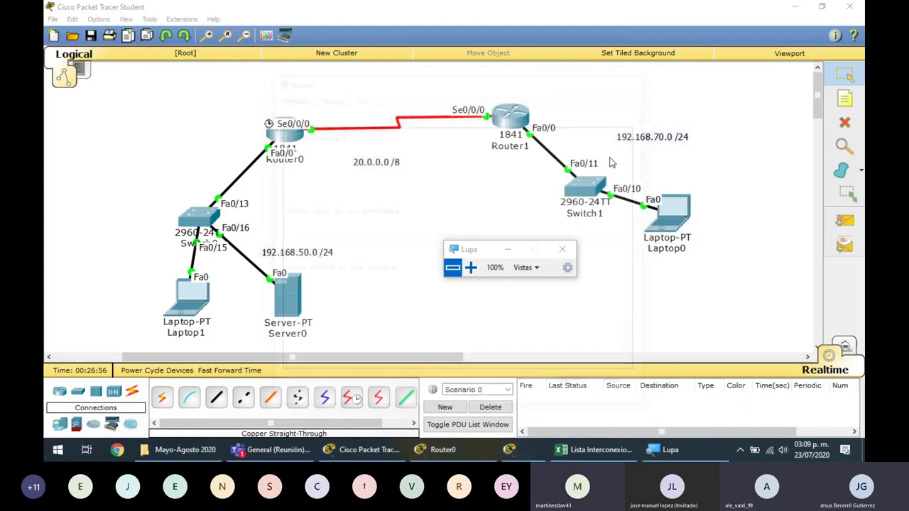
Step: Examine the ICMP log time stamps and the service timestamps log datetime msec command in Router0's console
key(alt+Tab)
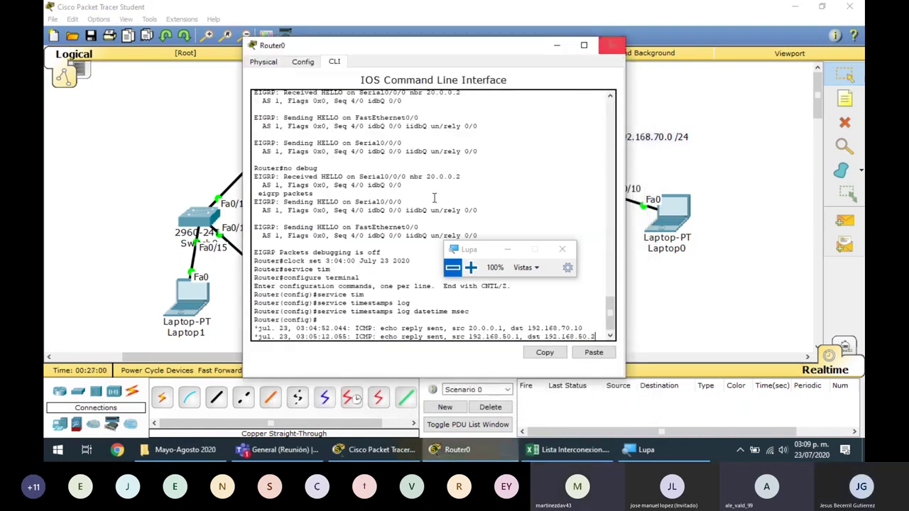
key(Return)
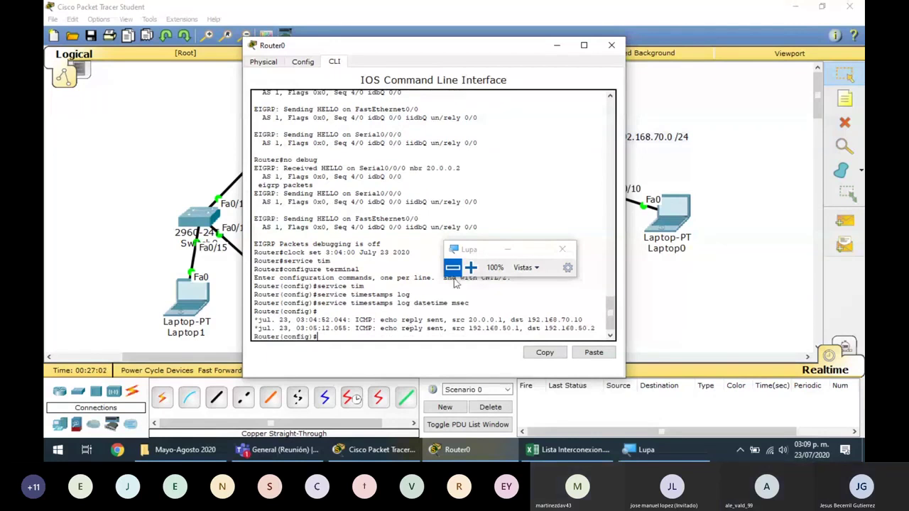
key(super+plus)
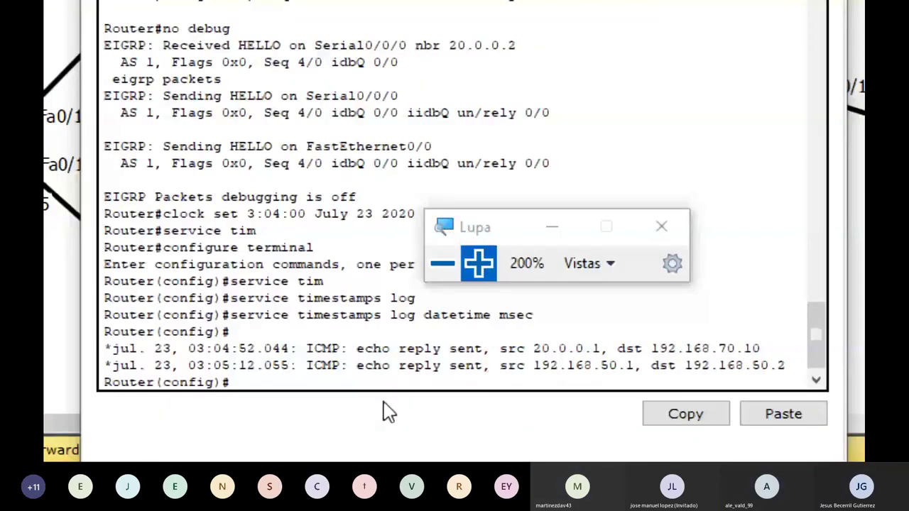
click(443, 264)
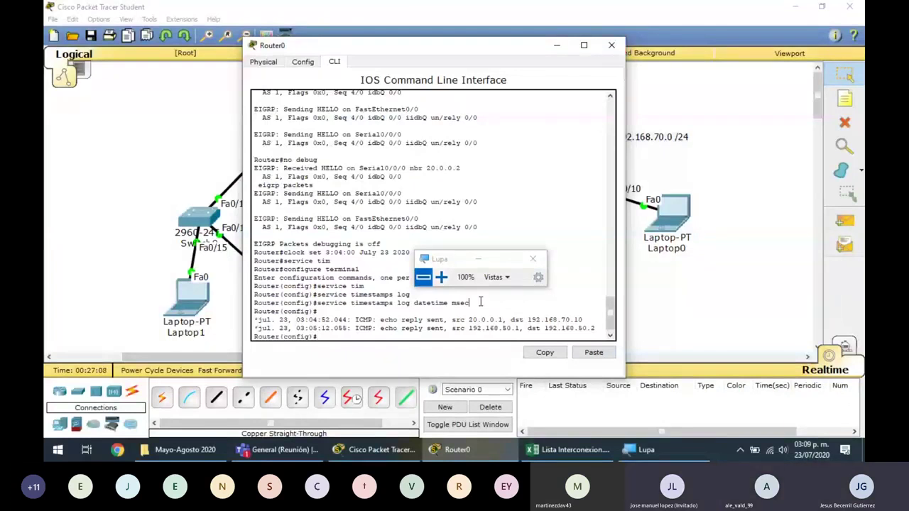
drag(480, 302, 295, 303)
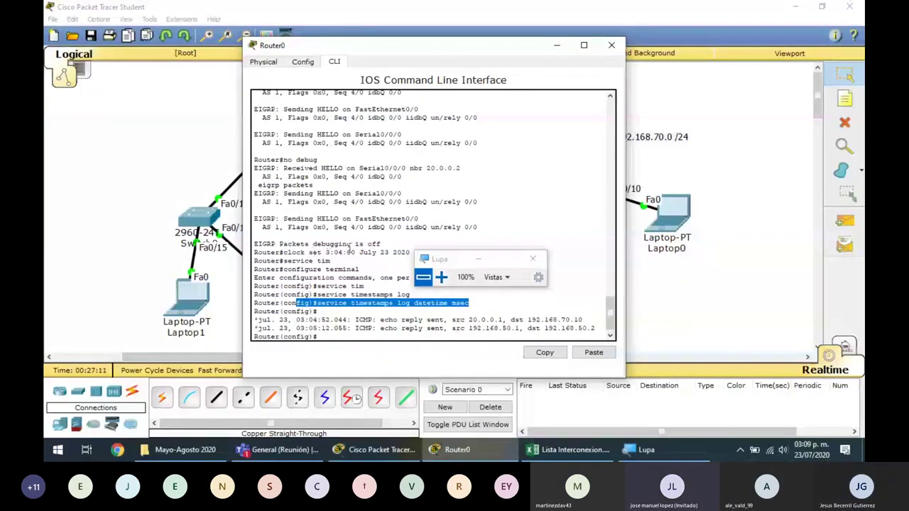
Step: Switch to the Microsoft Teams meeting and stop its recording
click(277, 449)
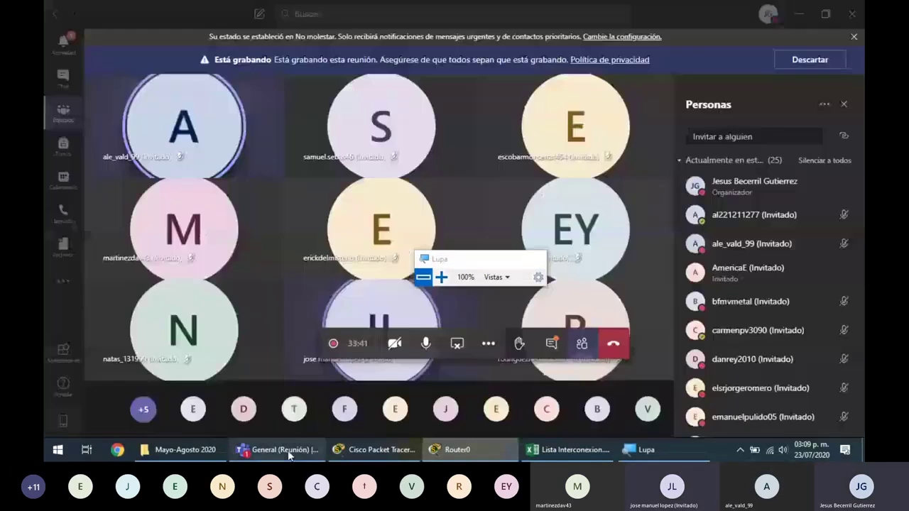
click(488, 344)
click(495, 348)
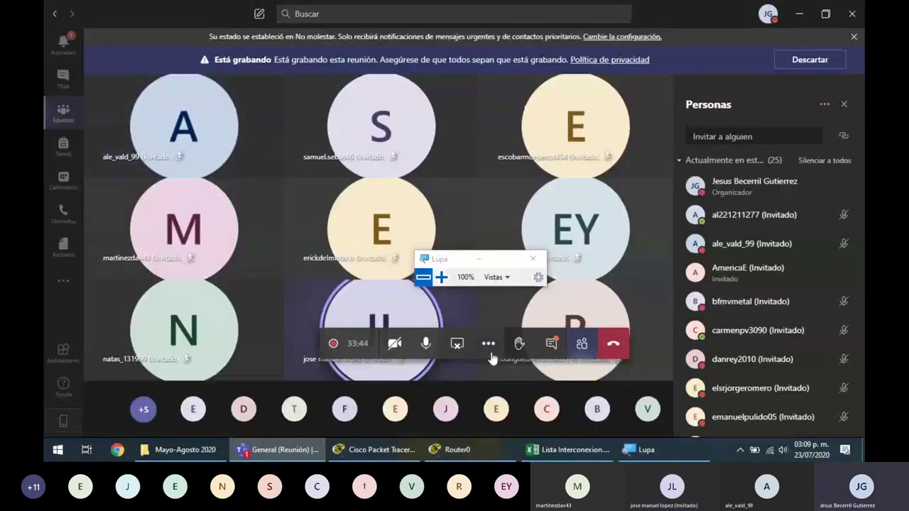
click(488, 344)
click(366, 267)
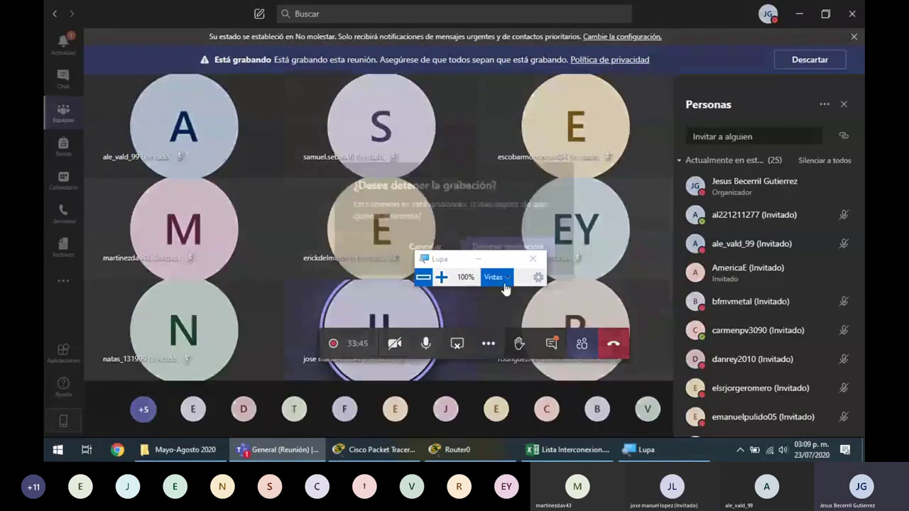